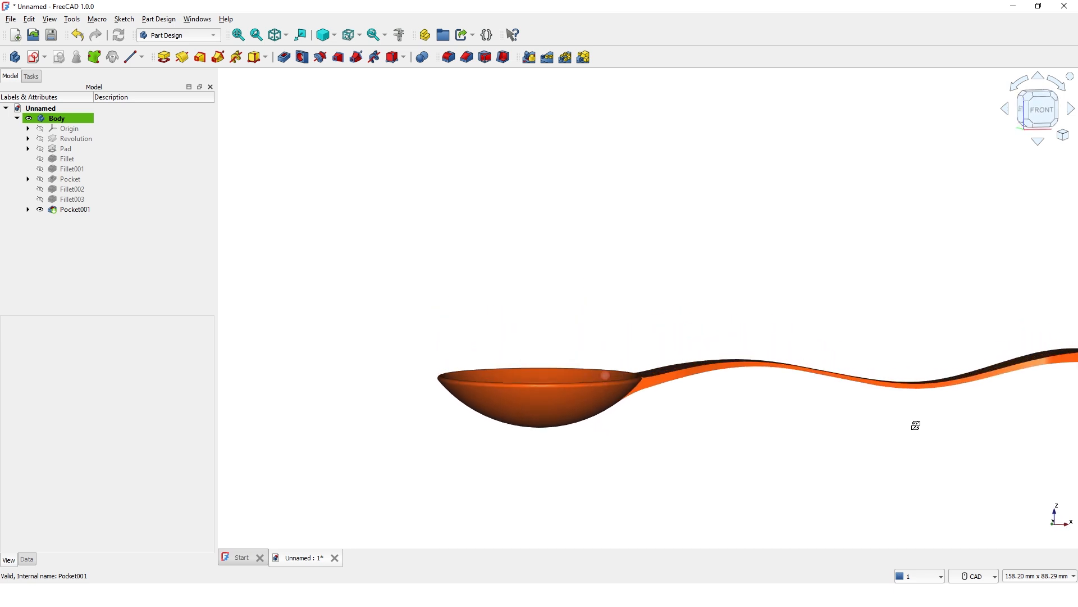
{"action": "middle_click_drag", "start_coordinate": [946, 441], "coordinate": [968, 464]}
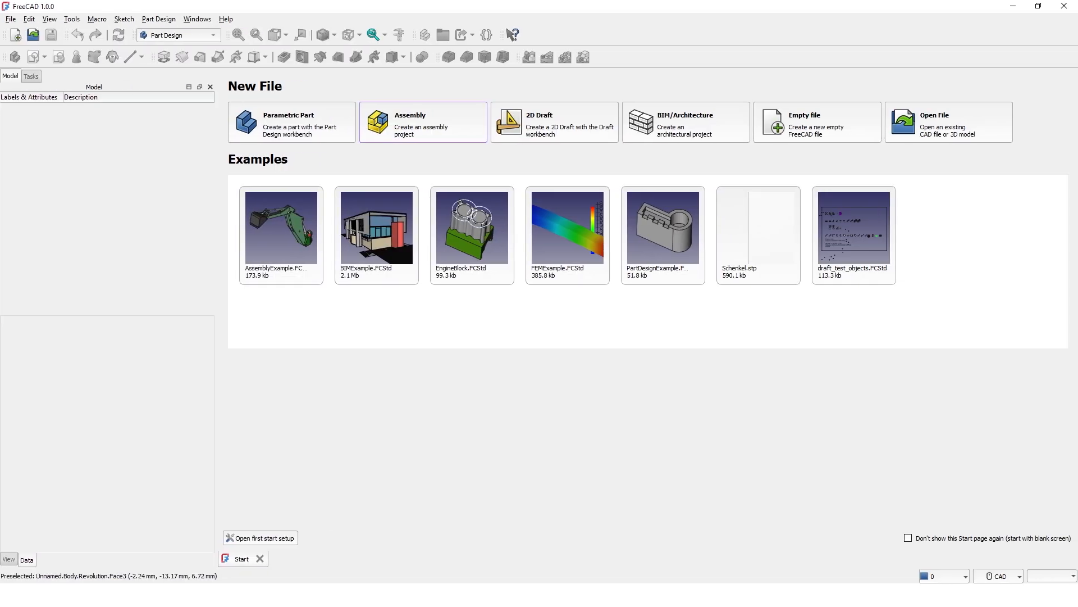
Step: Create a new parametric part and start a sketch on the XZ plane
{"action": "left_click", "coordinate": [310, 135]}
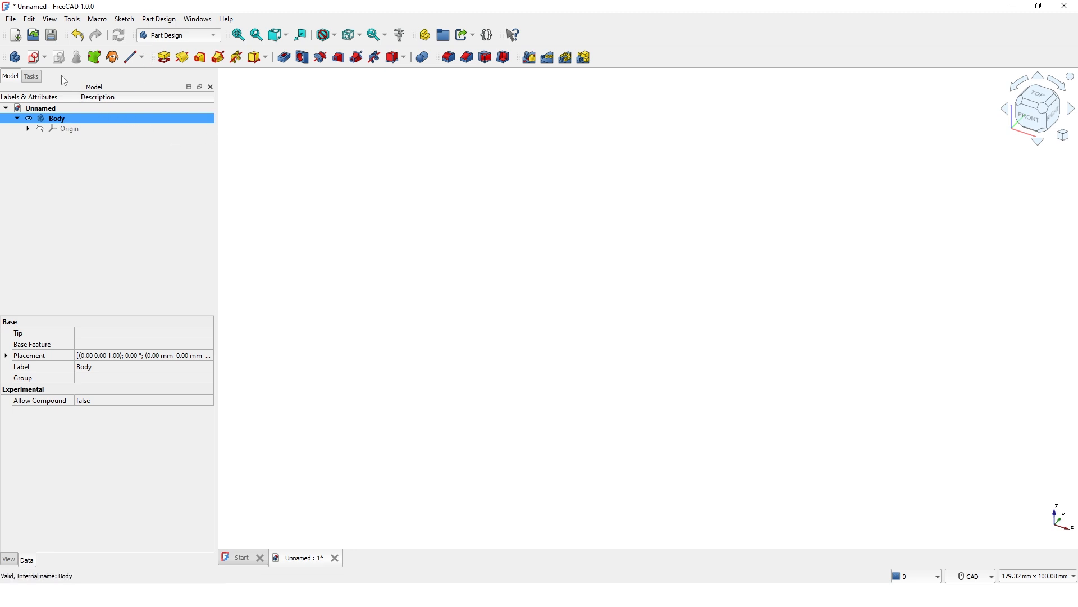
{"action": "left_click", "coordinate": [34, 57]}
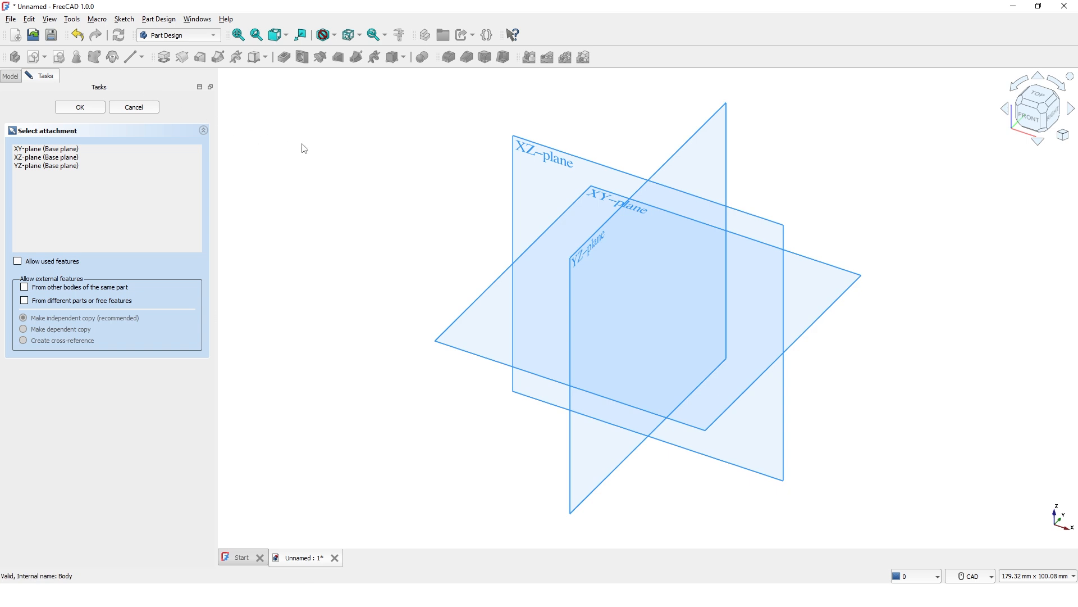
{"action": "left_click", "coordinate": [517, 173]}
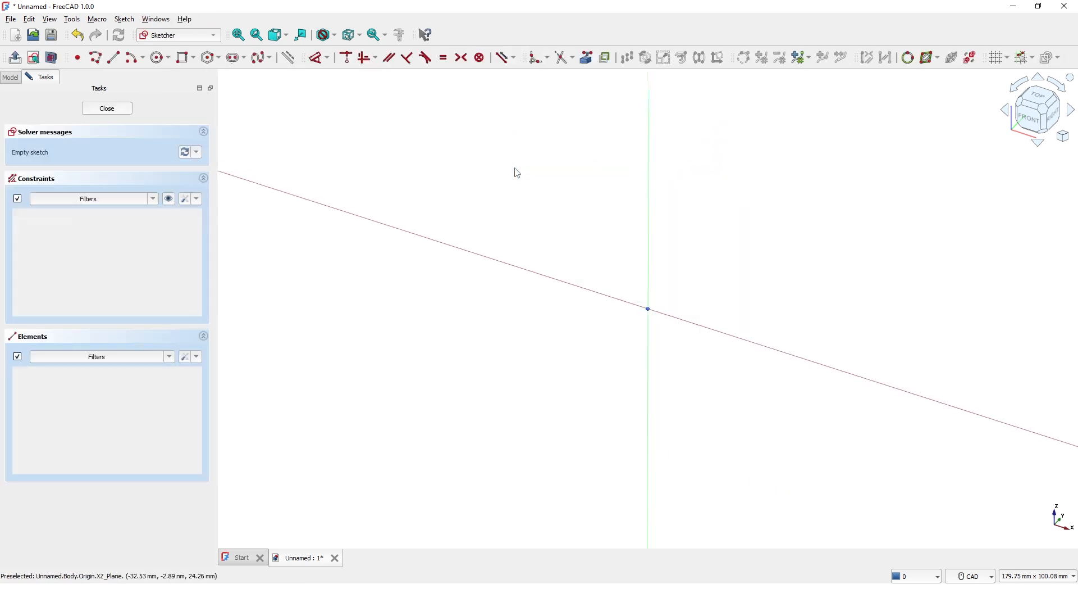
{"action": "middle_click_drag", "start_coordinate": [521, 247], "coordinate": [360, 260]}
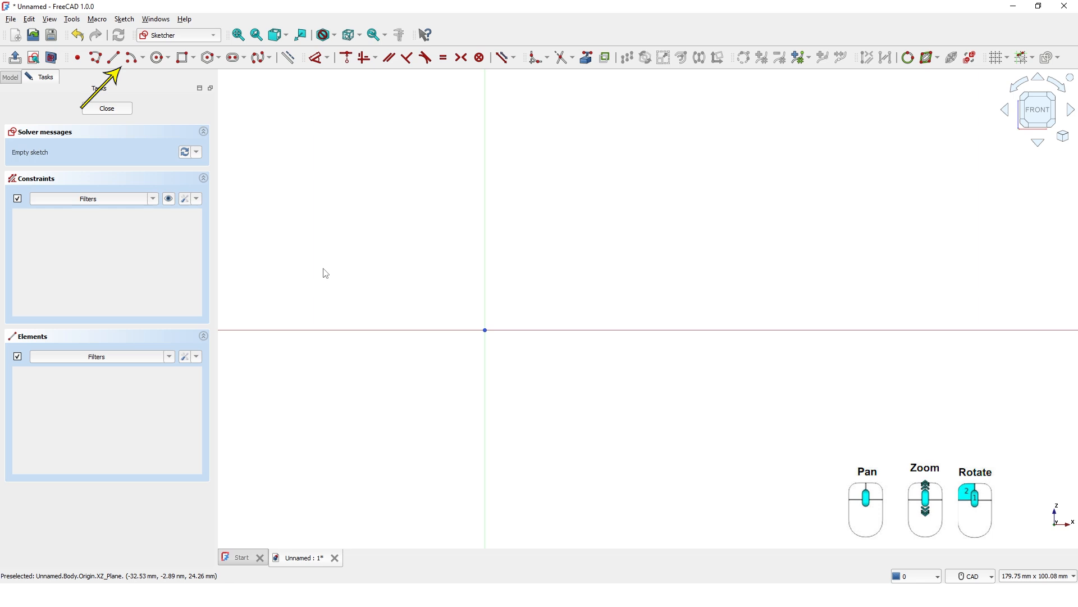
Step: Draw a 50° centre-point arc with its centre on the vertical axis above the origin, starting at the origin and sweeping toward +X
{"action": "left_click", "coordinate": [131, 60]}
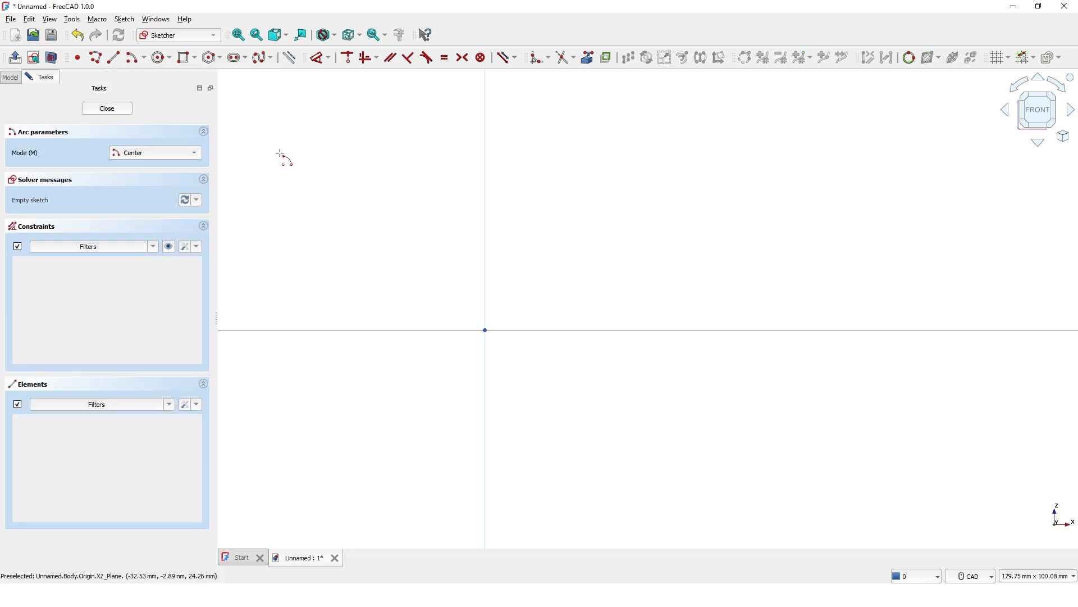
{"action": "left_click", "coordinate": [486, 215]}
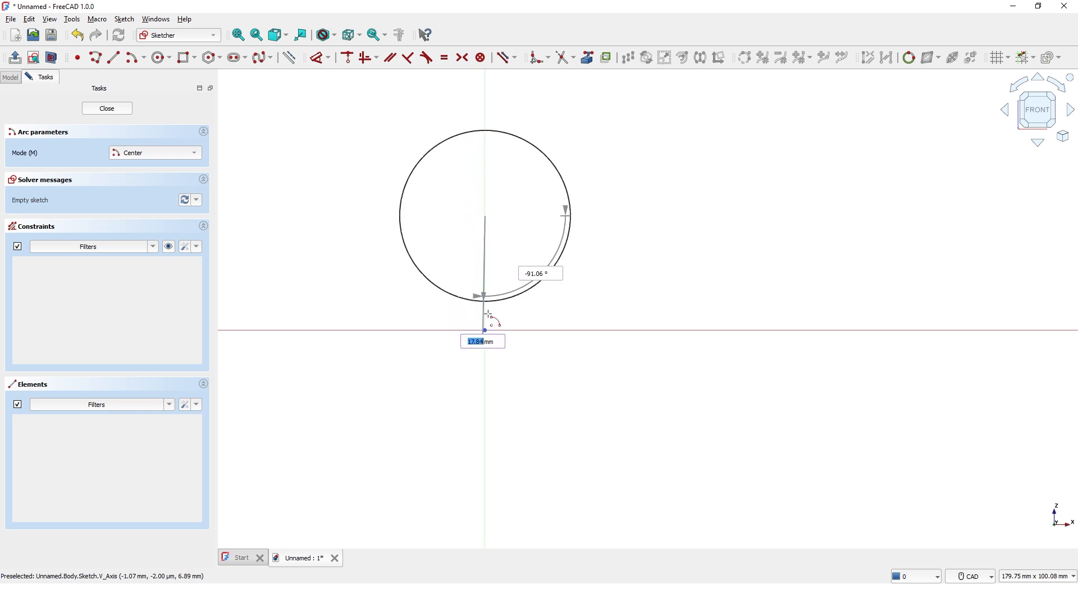
{"action": "left_click", "coordinate": [486, 329]}
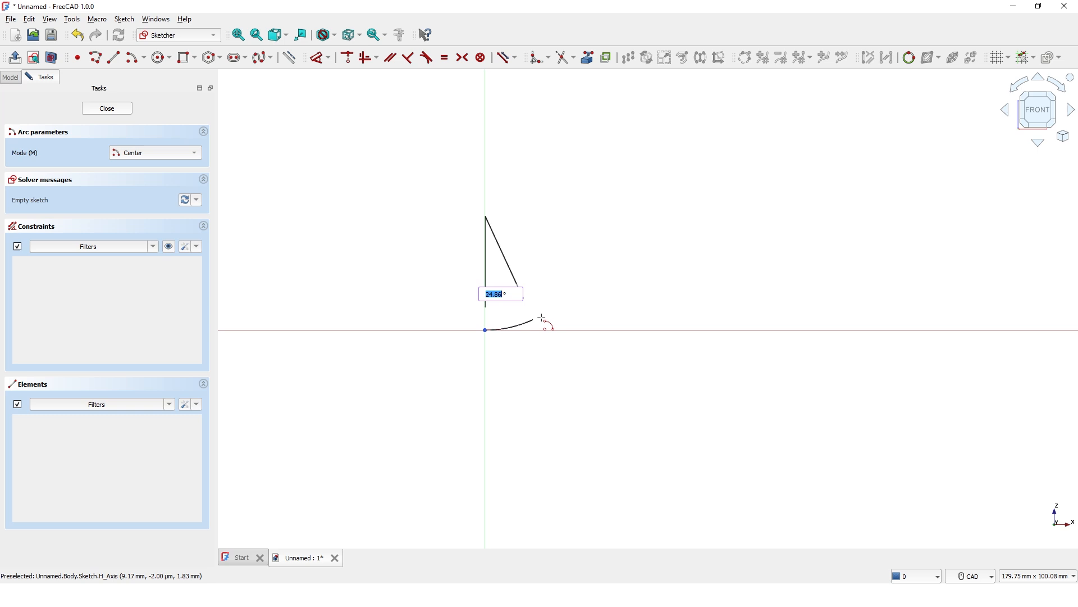
{"action": "key", "text": "Return"}
{"action": "right_click", "coordinate": [593, 286]}
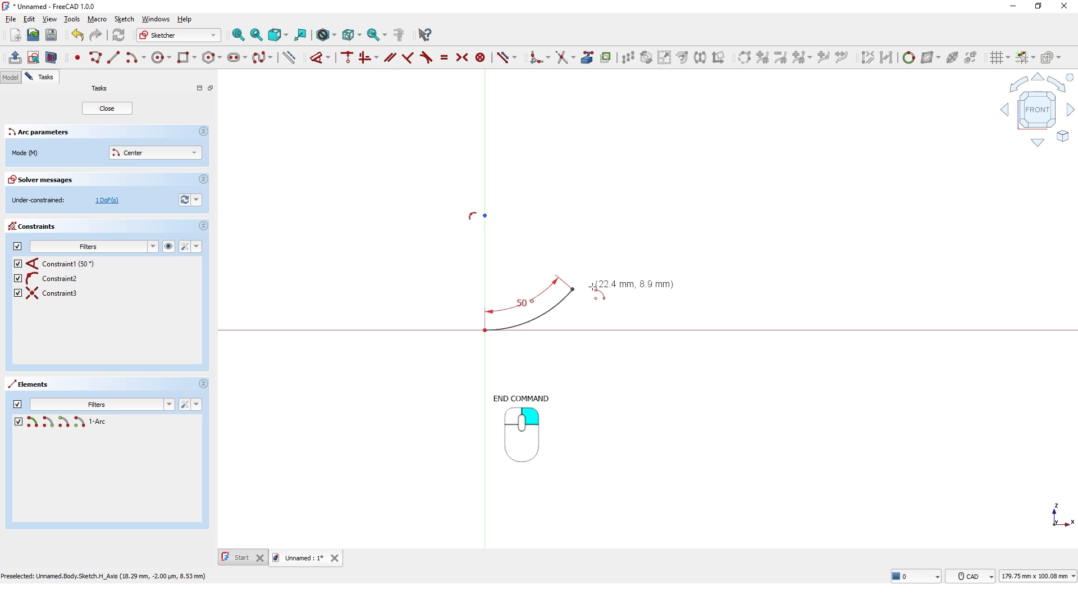
{"action": "right_click", "coordinate": [592, 287]}
Step: Offset the arc by 0.5 mm in Arc mode, keeping the original arc
{"action": "scroll", "coordinate": [591, 295], "scroll_direction": "up", "scroll_amount": 2}
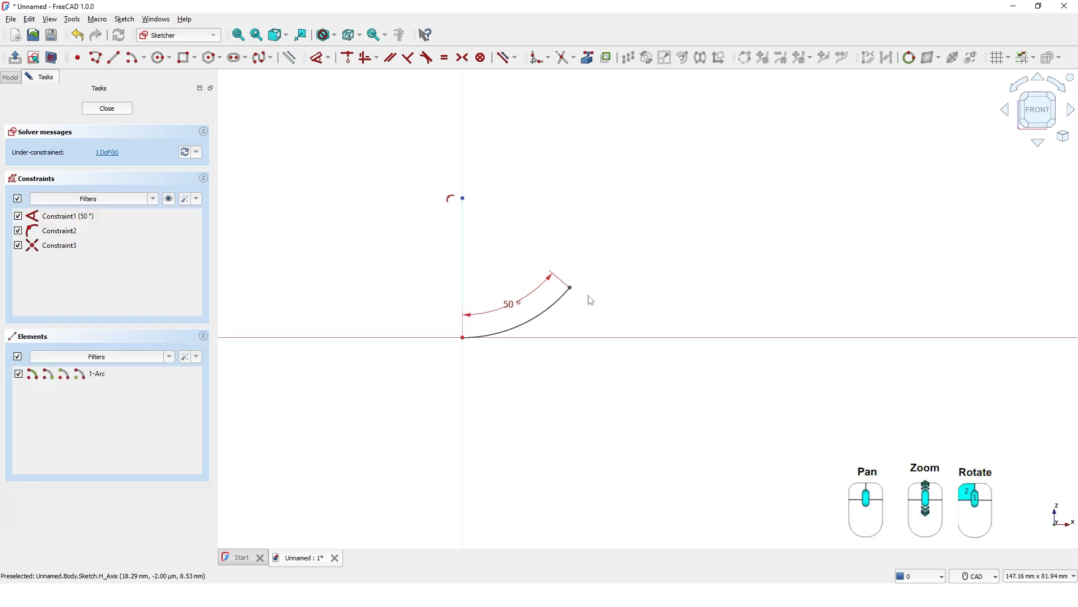
{"action": "scroll", "coordinate": [591, 301], "scroll_direction": "up", "scroll_amount": 2}
{"action": "middle_click_drag", "start_coordinate": [576, 315], "coordinate": [680, 348]}
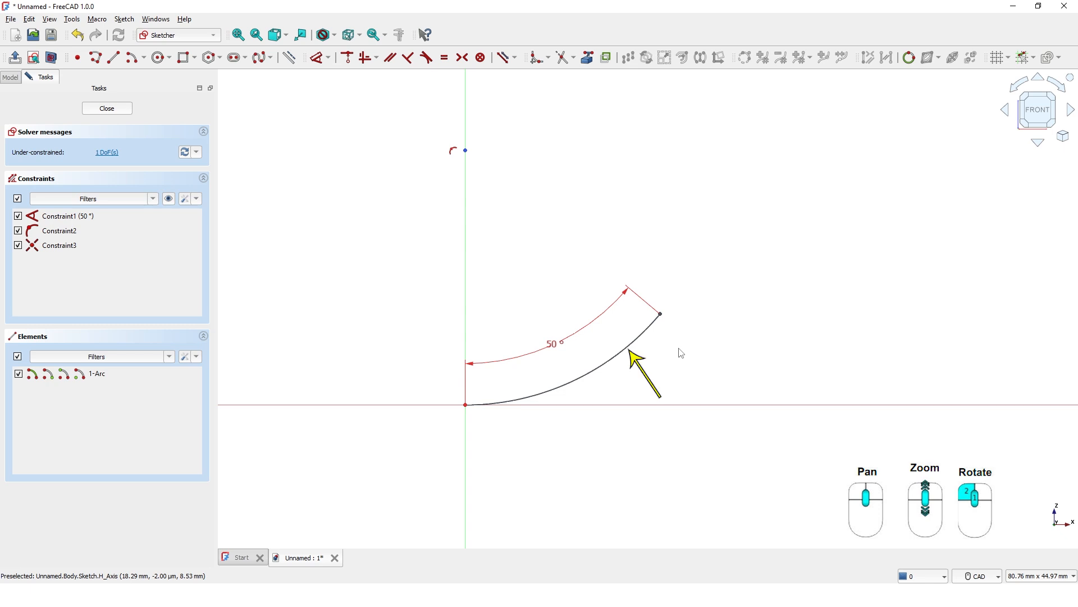
{"action": "left_click", "coordinate": [606, 371]}
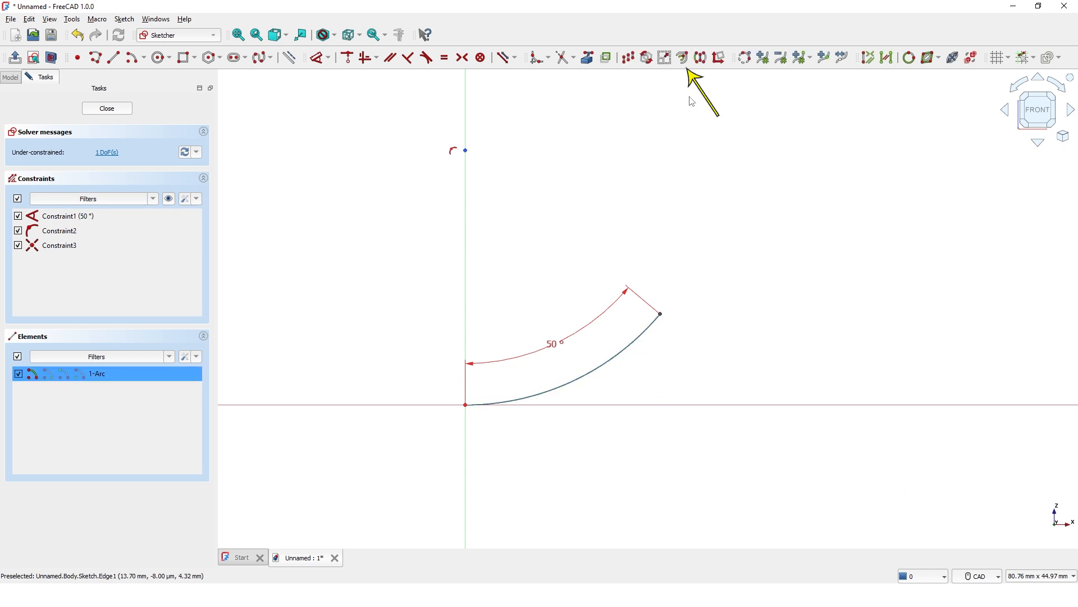
{"action": "left_click", "coordinate": [683, 58]}
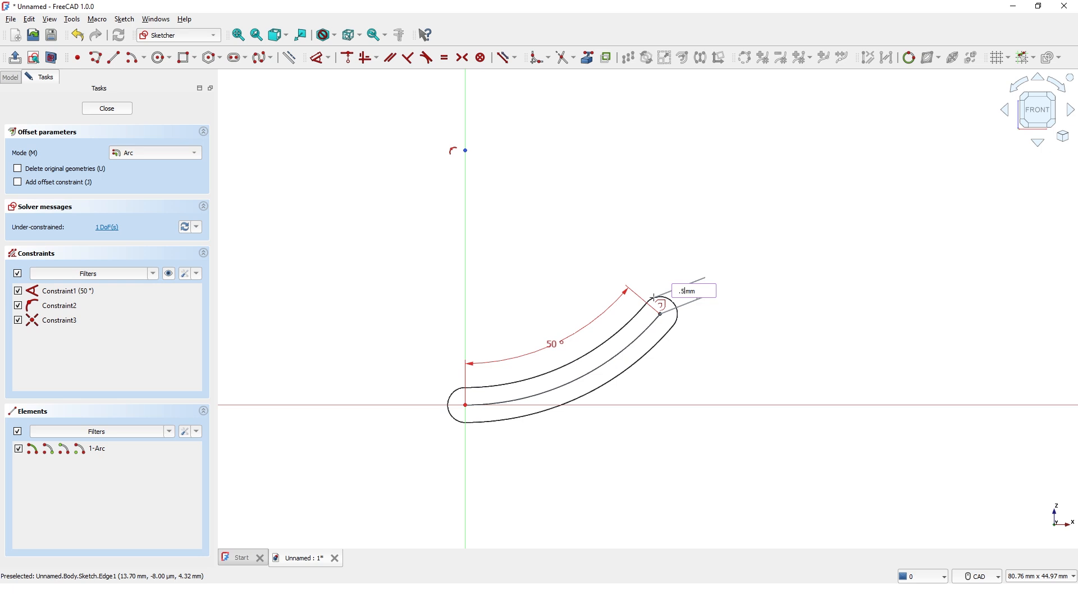
{"action": "key", "text": "Return"}
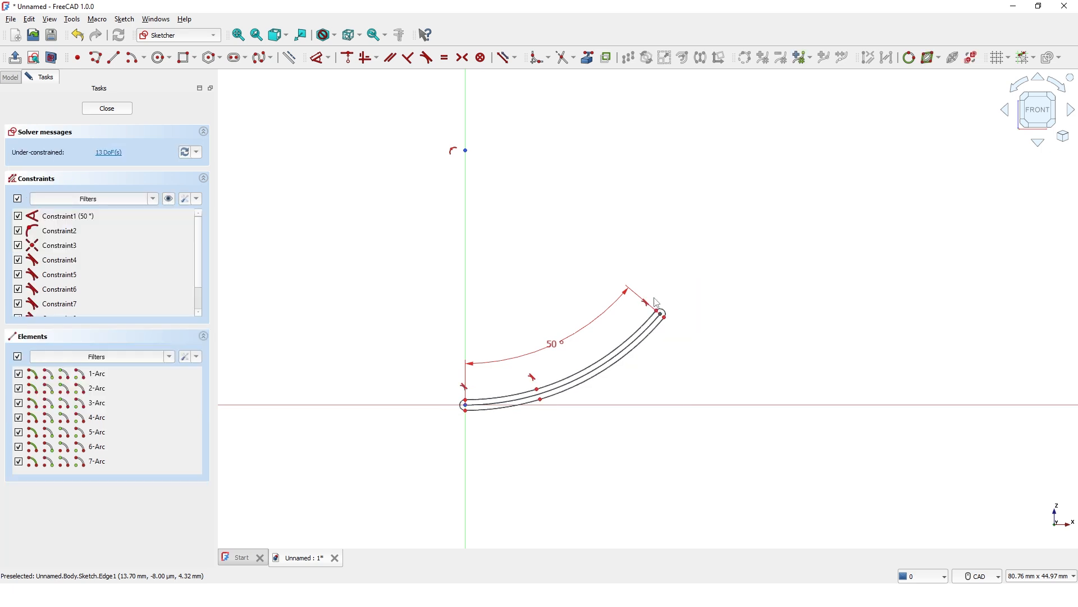
Step: Delete the rounded end-cap arc of the offset outline at the origin
{"action": "scroll", "coordinate": [633, 393], "scroll_direction": "up", "scroll_amount": 4}
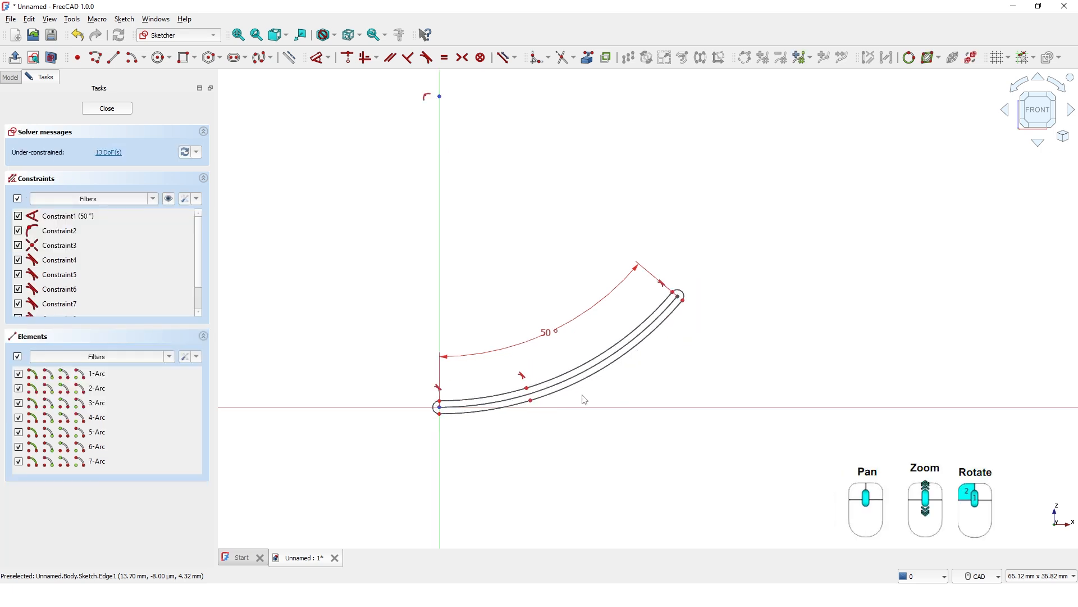
{"action": "scroll", "coordinate": [458, 434], "scroll_direction": "up", "scroll_amount": 2}
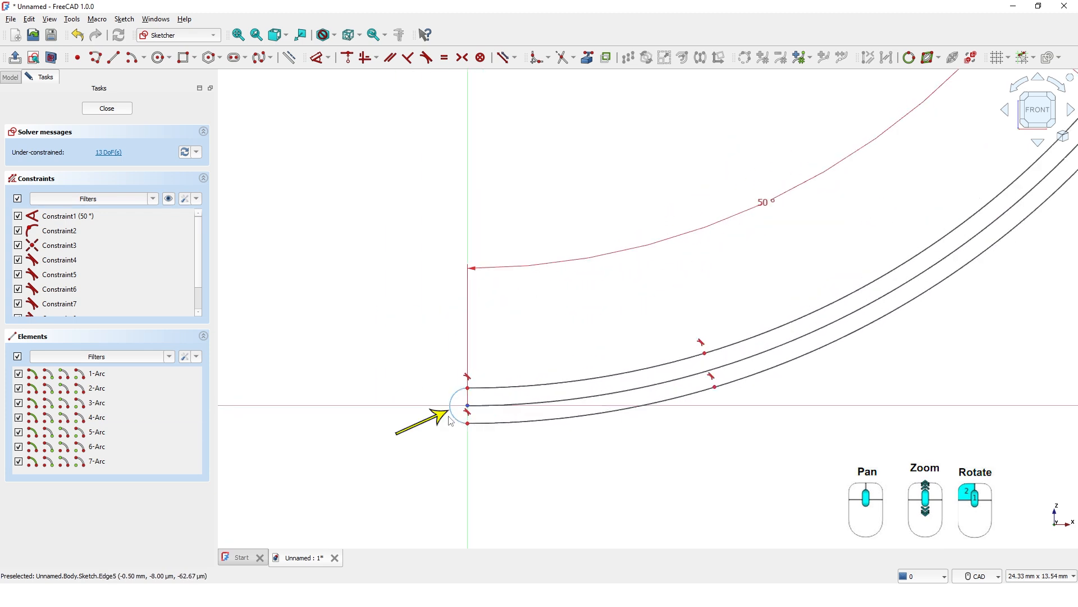
{"action": "left_click", "coordinate": [434, 432]}
{"action": "key", "text": "Delete"}
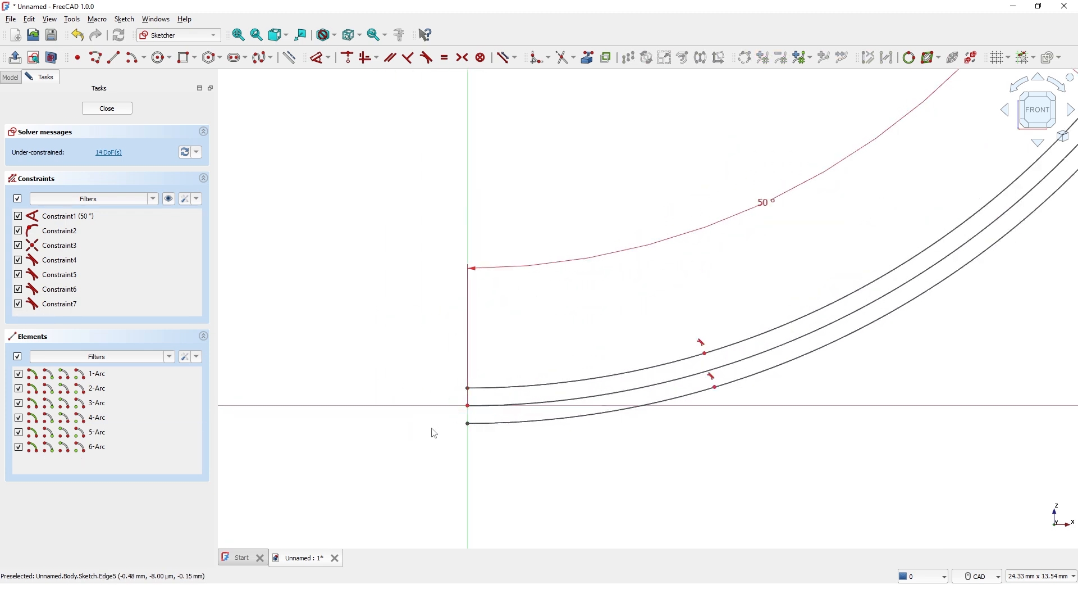
Step: Close the open end of the offset outline with a vertical line along the vertical axis
{"action": "left_click", "coordinate": [110, 60]}
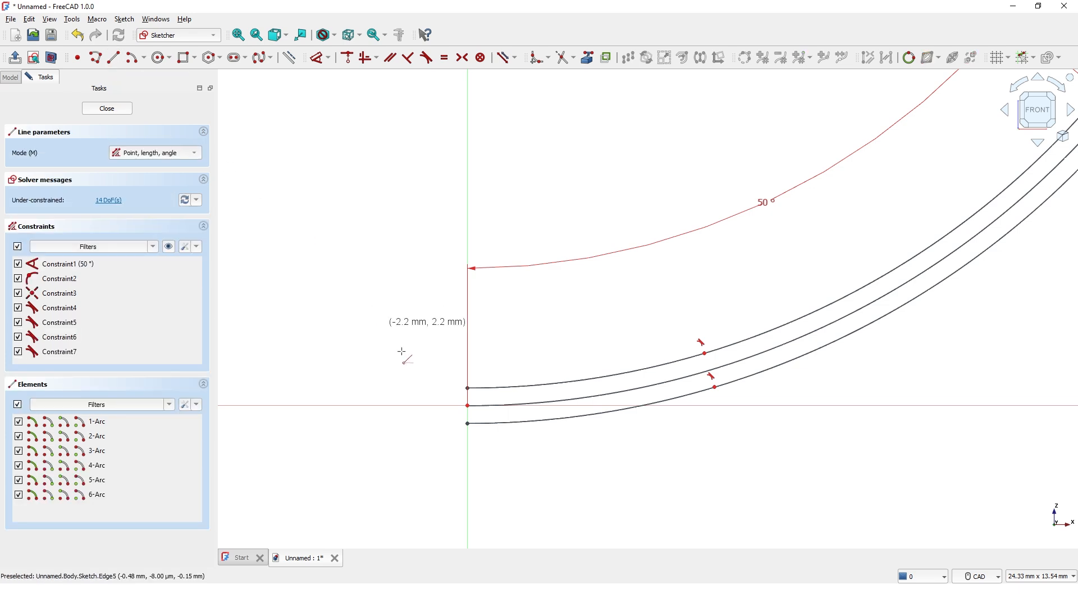
{"action": "left_click", "coordinate": [467, 388]}
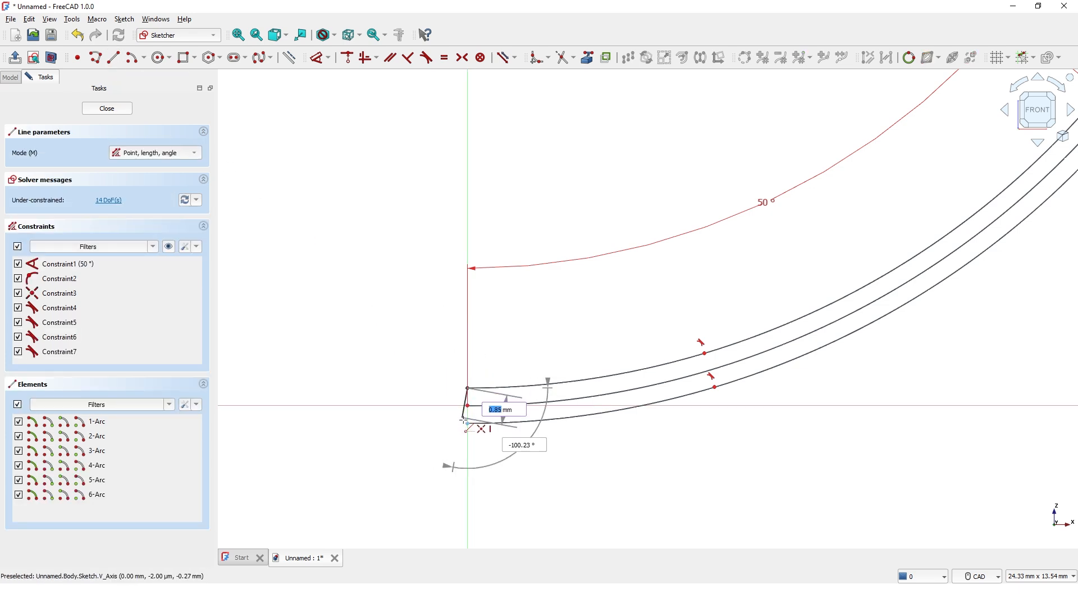
{"action": "left_click", "coordinate": [468, 423]}
{"action": "right_click", "coordinate": [469, 427]}
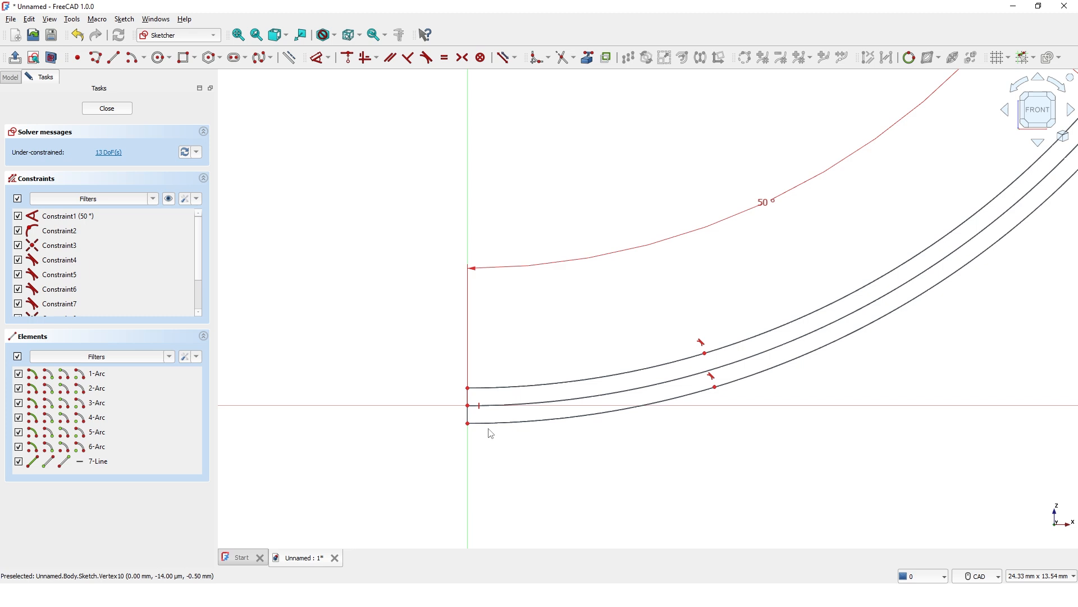
Step: Convert the original middle arc to construction geometry
{"action": "left_click", "coordinate": [619, 395]}
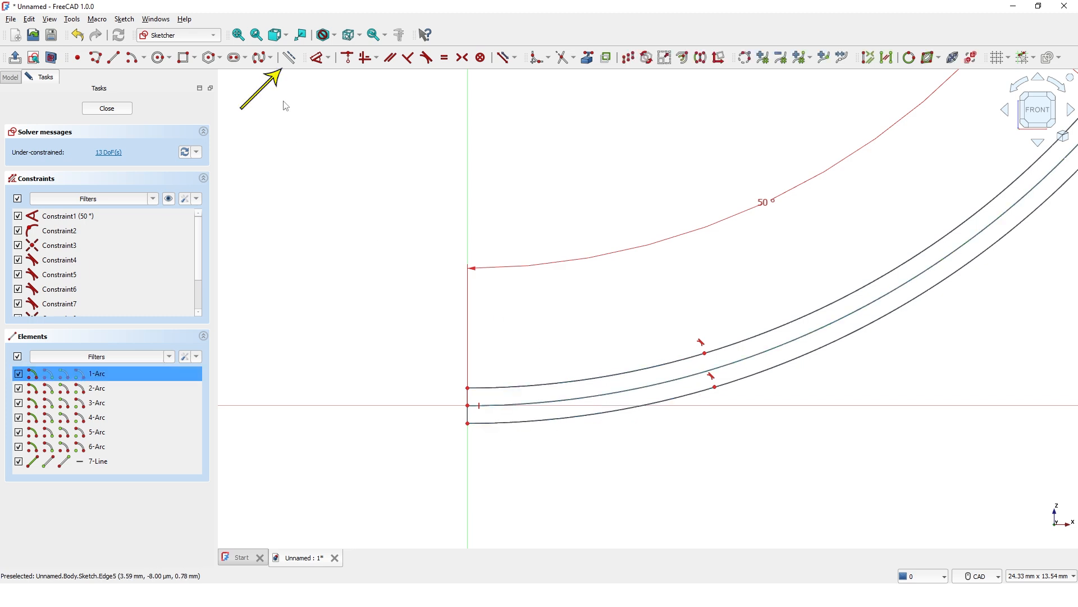
{"action": "left_click", "coordinate": [289, 57]}
{"action": "scroll", "coordinate": [409, 397], "scroll_direction": "up", "scroll_amount": 2}
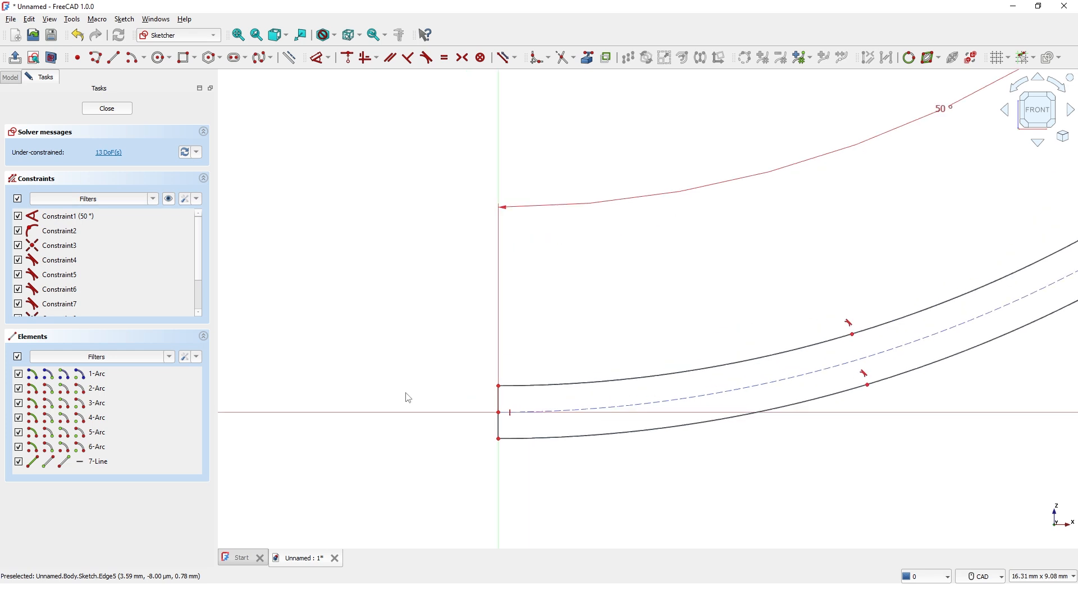
Step: Close the sketch and revolve the profile 360° about the vertical sketch axis to form the bowl
{"action": "scroll", "coordinate": [409, 395], "scroll_direction": "down", "scroll_amount": 5}
{"action": "middle_click_drag", "start_coordinate": [397, 390], "coordinate": [418, 472]}
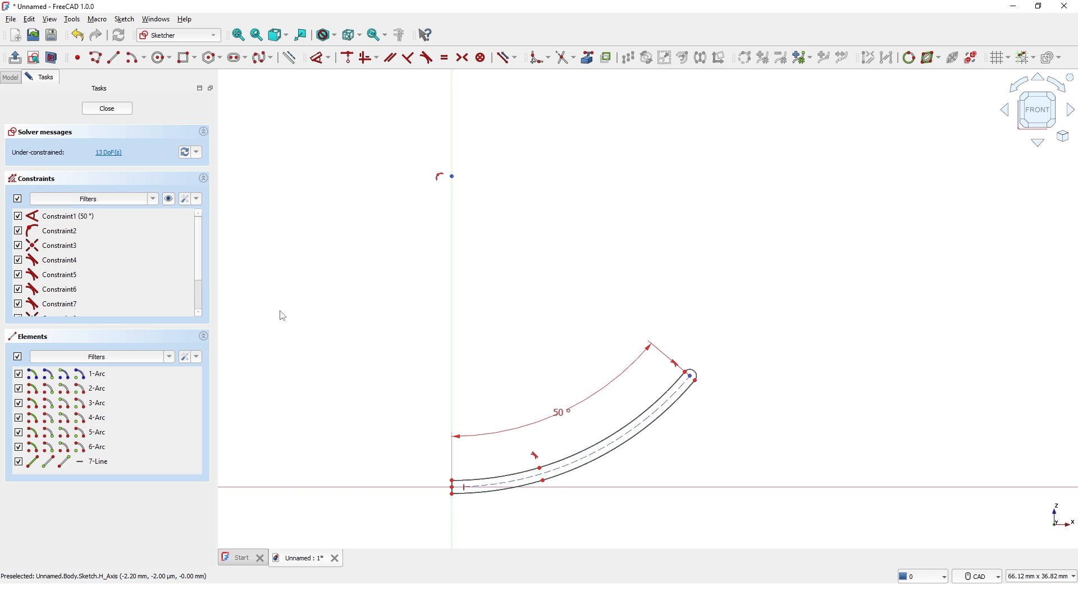
{"action": "left_click", "coordinate": [107, 109]}
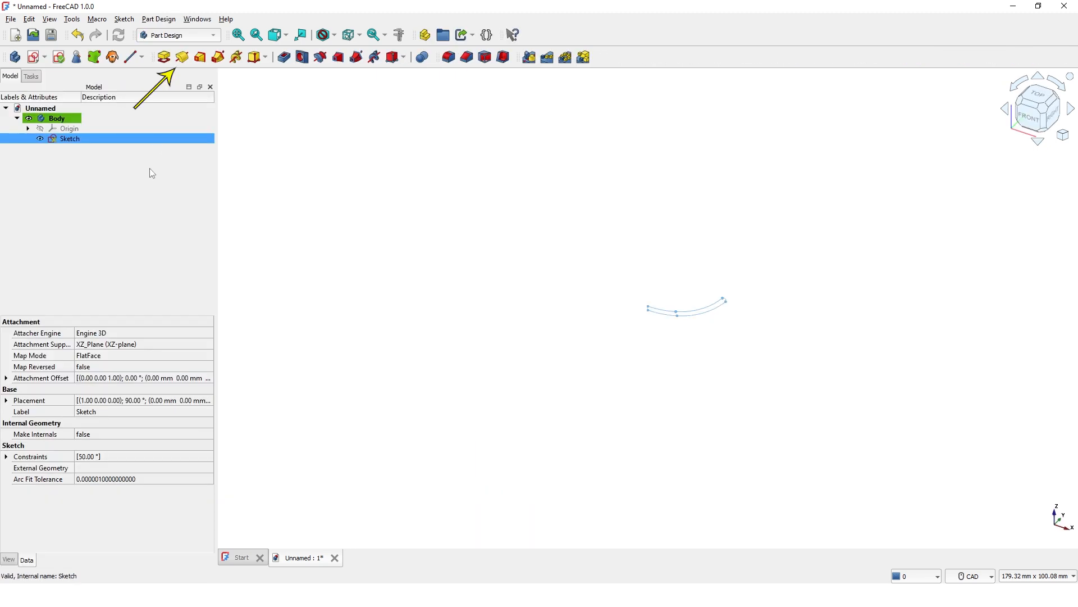
{"action": "left_click", "coordinate": [182, 58]}
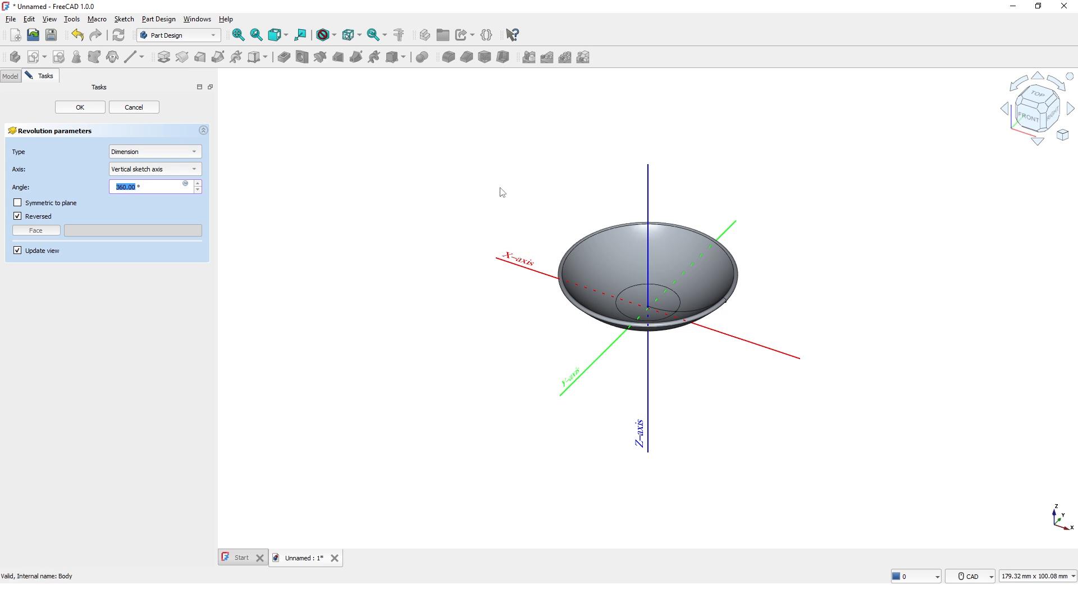
{"action": "left_click", "coordinate": [79, 107]}
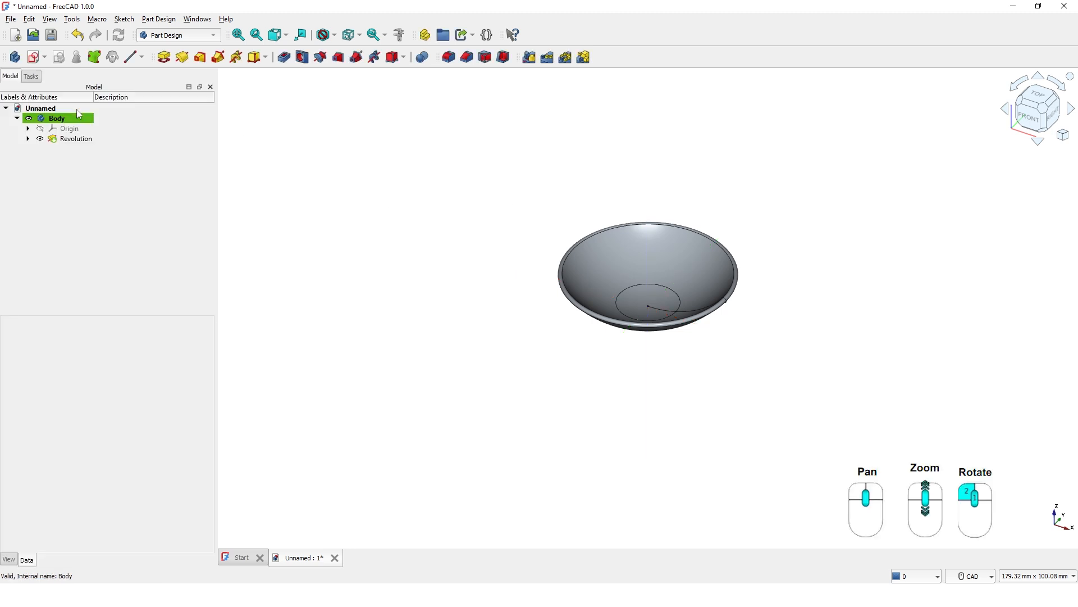
Step: Start a new sketch on the XZ plane and set the display style to Wireframe
{"action": "middle_click_drag", "start_coordinate": [486, 276], "coordinate": [402, 416]}
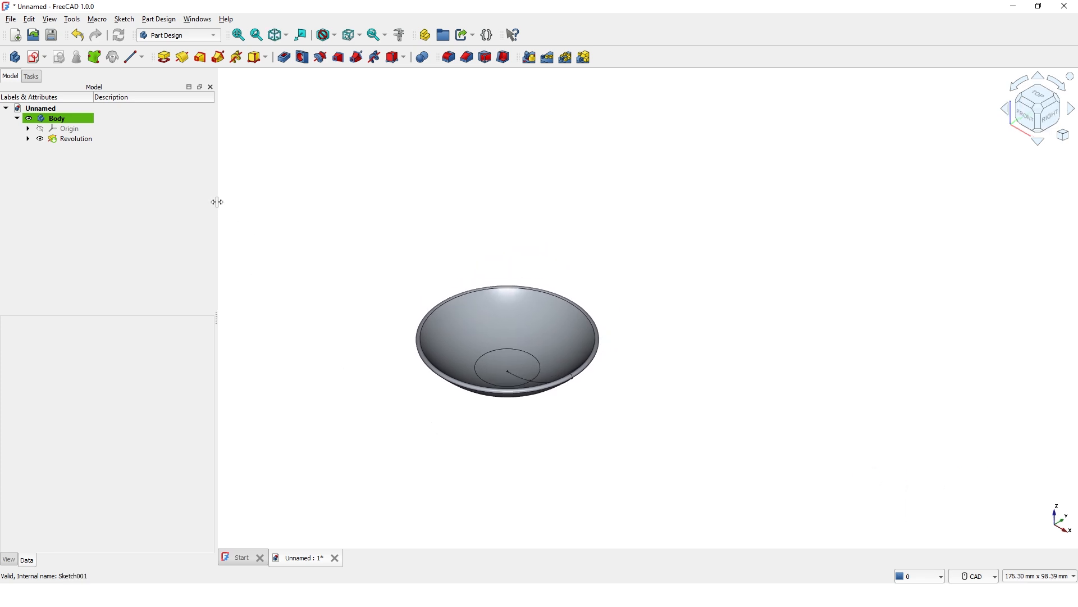
{"action": "left_click", "coordinate": [35, 56]}
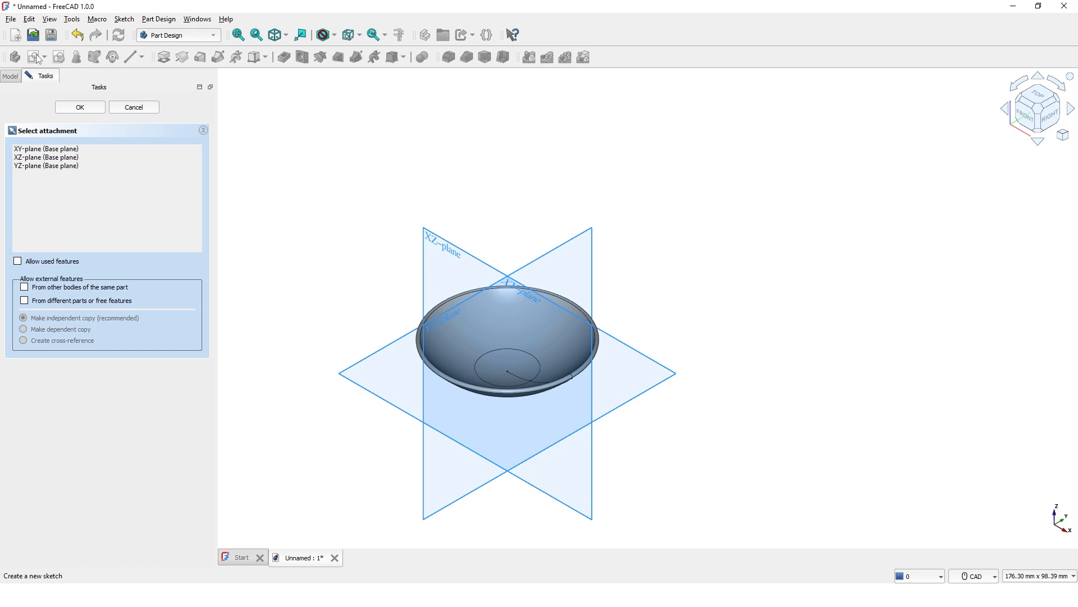
{"action": "left_click", "coordinate": [431, 240]}
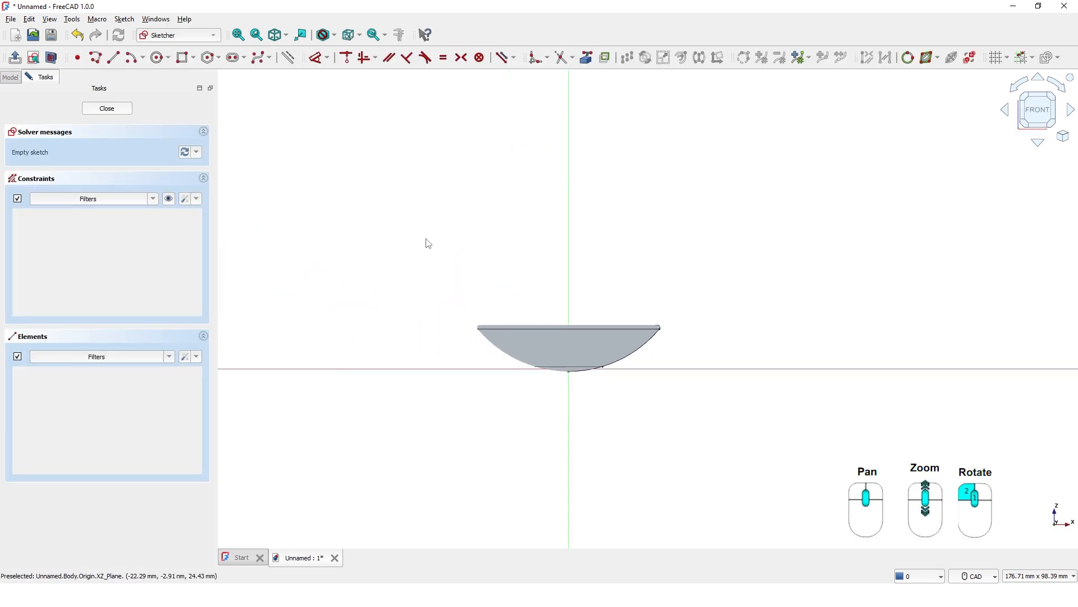
{"action": "scroll", "coordinate": [547, 281], "scroll_direction": "up", "scroll_amount": 2}
{"action": "middle_click_drag", "start_coordinate": [546, 285], "coordinate": [478, 261]}
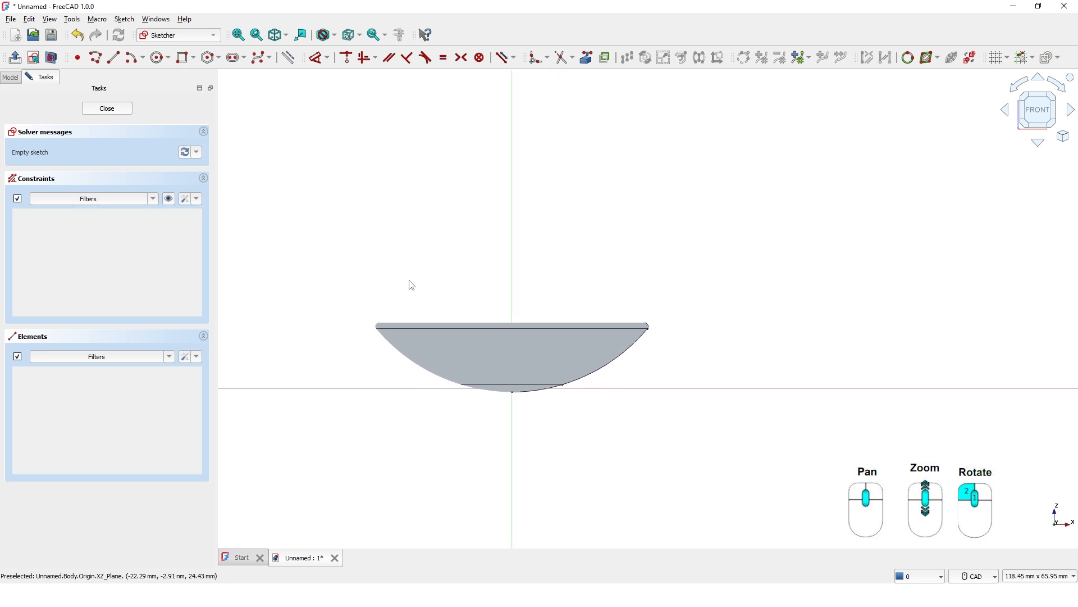
{"action": "left_click", "coordinate": [335, 35]}
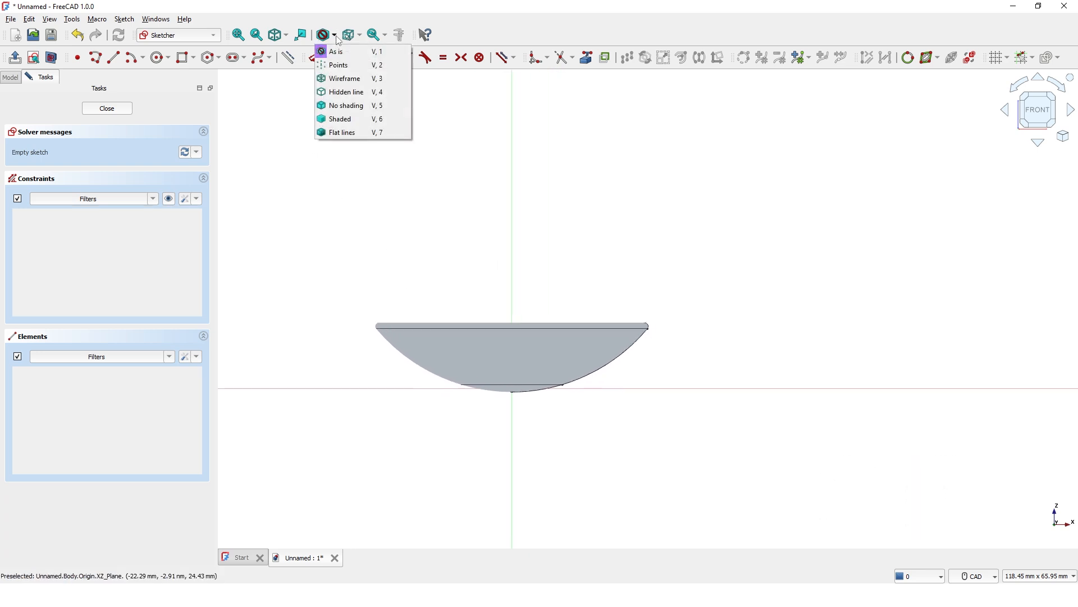
{"action": "left_click", "coordinate": [352, 79]}
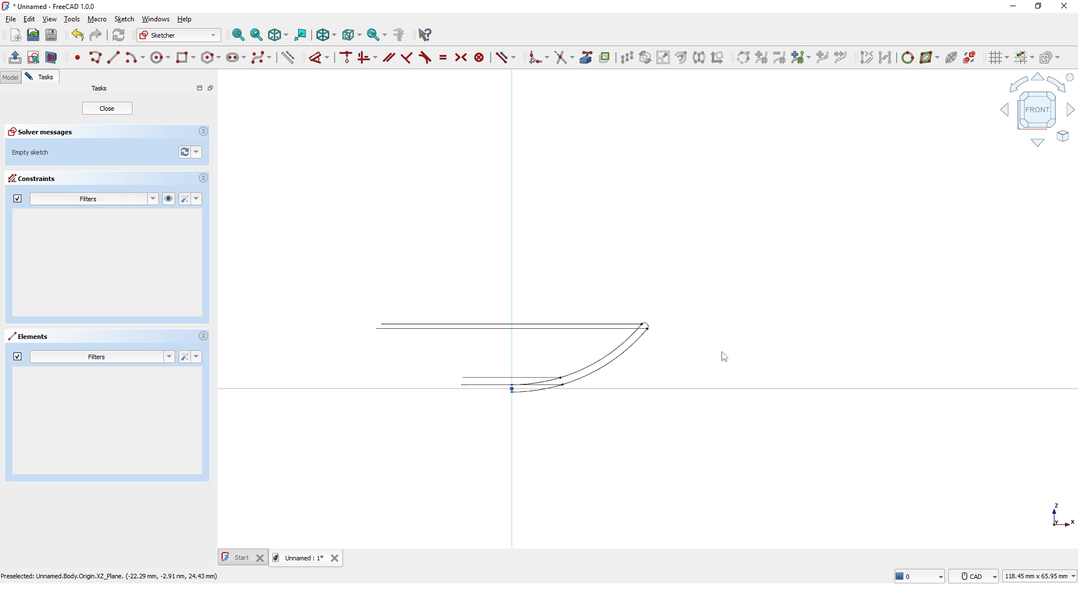
Step: Draw a wavy six-point B-spline by knots from the bowl's rim to about (107.5 mm, 11.1 mm) as the handle's upper edge
{"action": "mouse_move", "coordinate": [684, 352]}
{"action": "middle_mouse_down"}
{"action": "mouse_move", "coordinate": [560, 350]}
{"action": "mouse_move", "coordinate": [513, 361]}
{"action": "middle_mouse_up"}
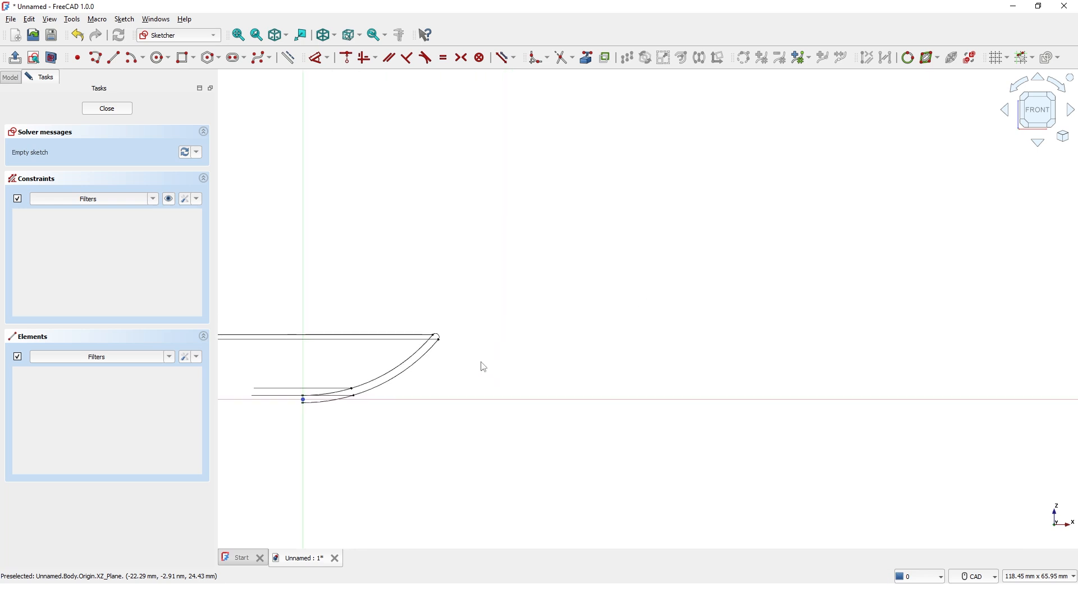
{"action": "scroll", "coordinate": [484, 366], "scroll_direction": "up", "scroll_amount": 2}
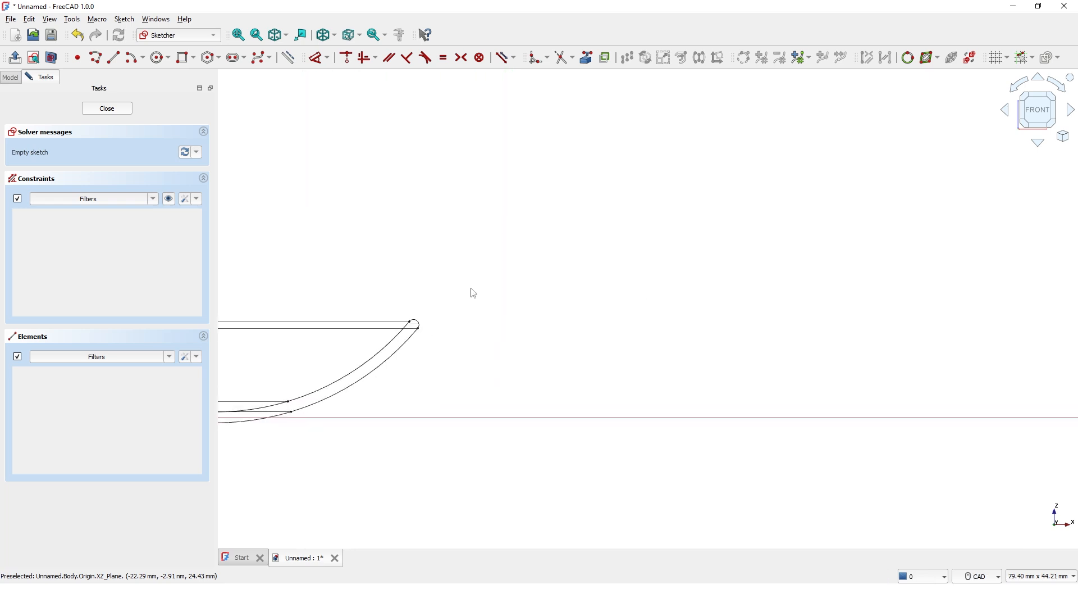
{"action": "left_click", "coordinate": [270, 58]}
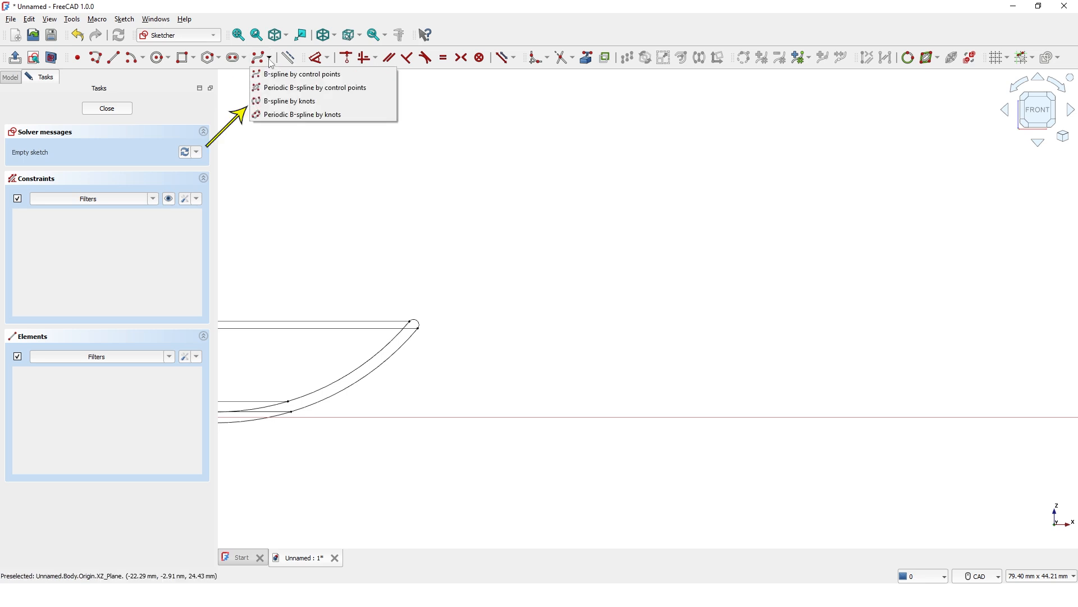
{"action": "left_click", "coordinate": [274, 104]}
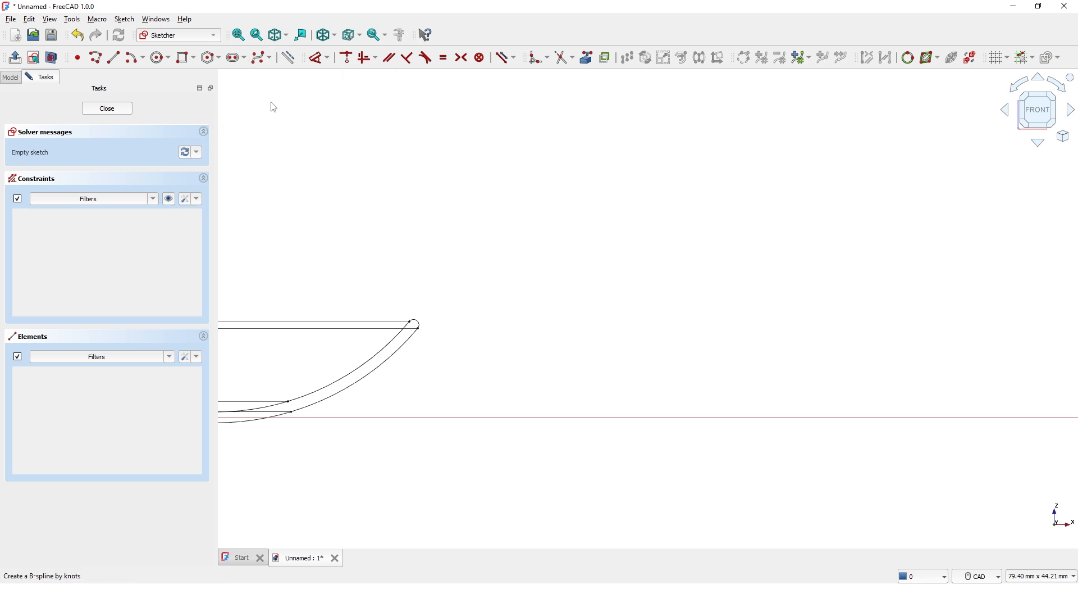
{"action": "scroll", "coordinate": [433, 328], "scroll_direction": "up", "scroll_amount": 4}
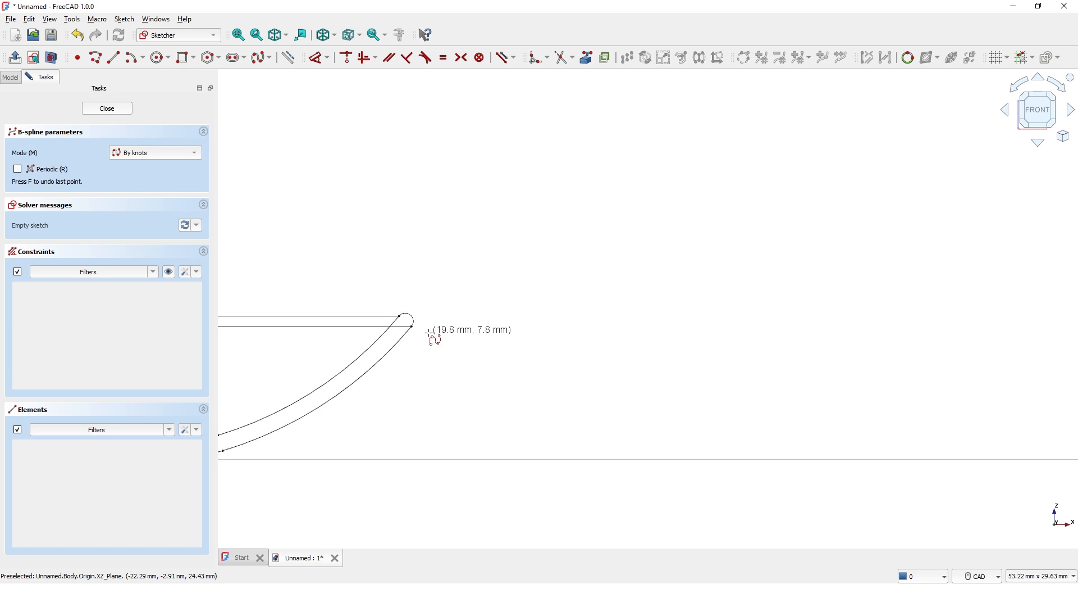
{"action": "left_click", "coordinate": [396, 315]}
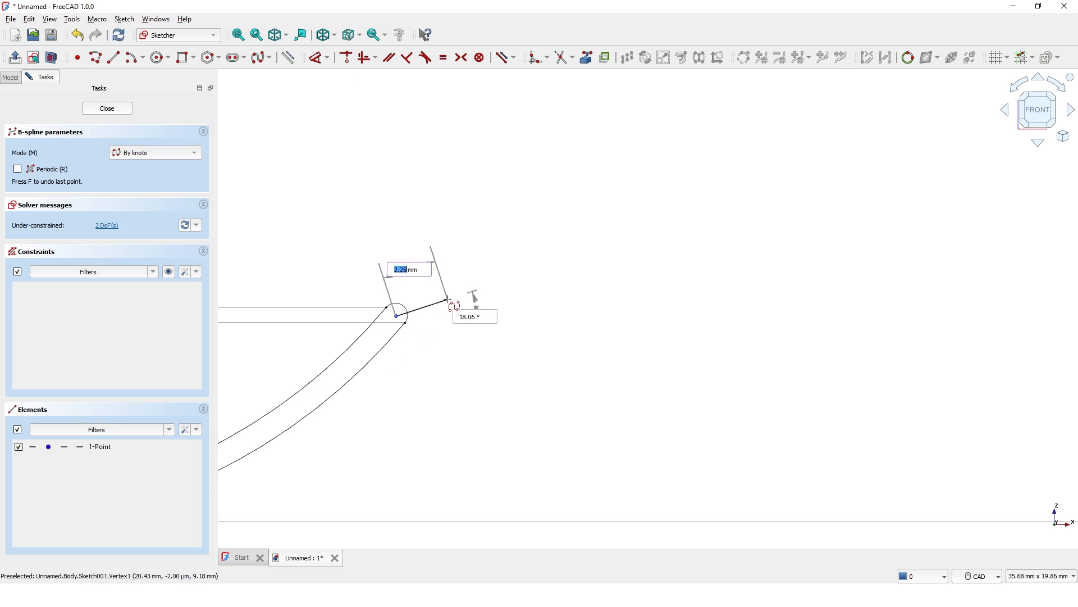
{"action": "left_click", "coordinate": [527, 282]}
{"action": "scroll", "coordinate": [561, 282], "scroll_direction": "down", "scroll_amount": 12}
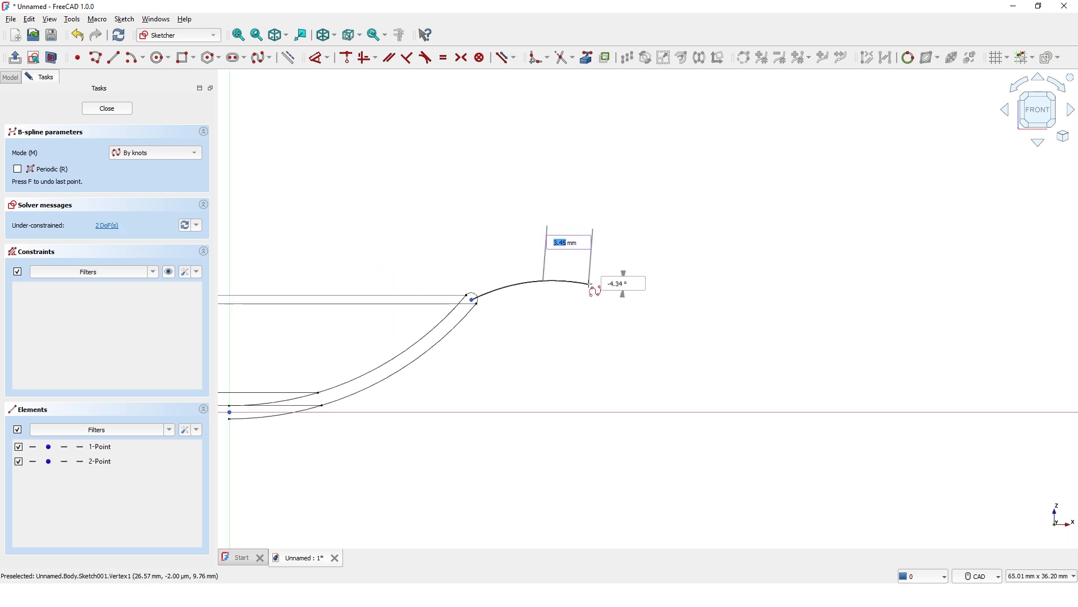
{"action": "middle_click_drag", "start_coordinate": [678, 270], "coordinate": [555, 291]}
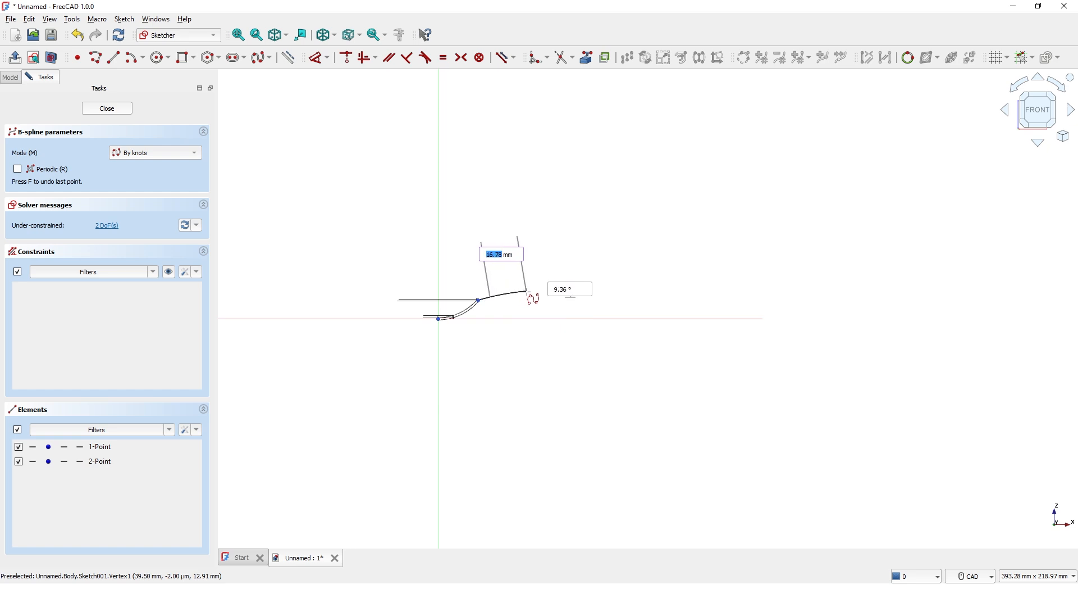
{"action": "left_click", "coordinate": [528, 292]}
{"action": "left_click", "coordinate": [601, 304]}
{"action": "left_click", "coordinate": [654, 294]}
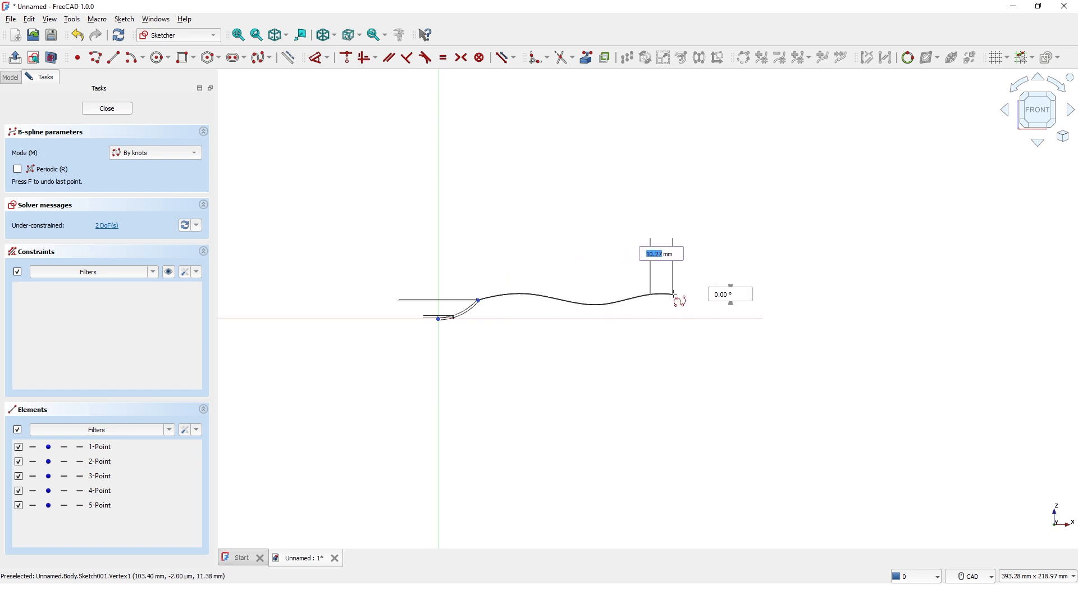
{"action": "left_click", "coordinate": [674, 293]}
{"action": "right_click", "coordinate": [676, 293]}
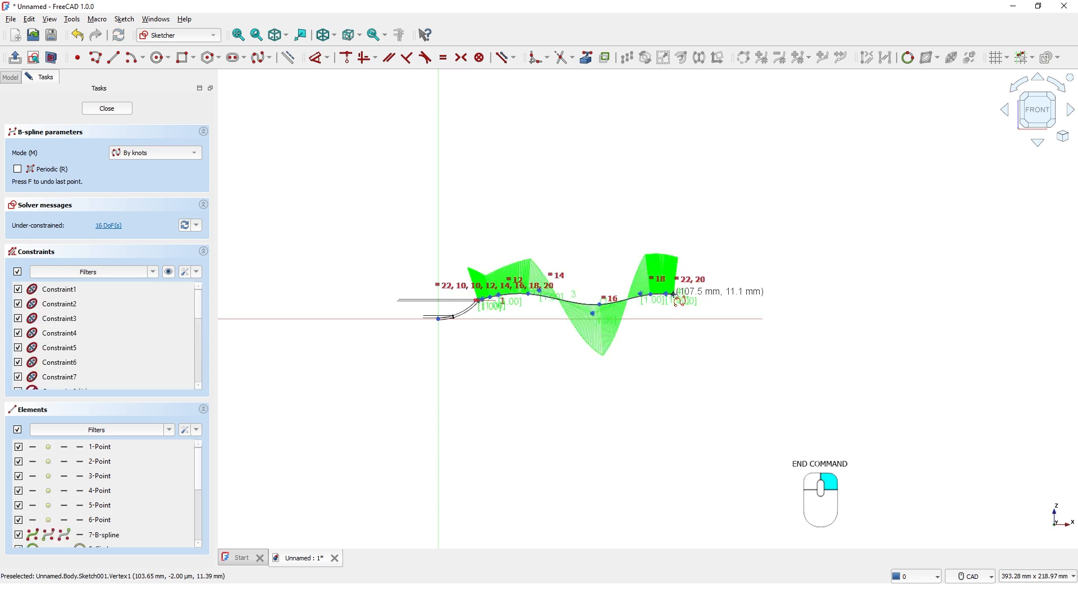
Step: Translate one copy of the handle B-spline about 1.5 mm straight down to form the handle's lower edge
{"action": "scroll", "coordinate": [609, 332], "scroll_direction": "up", "scroll_amount": 2}
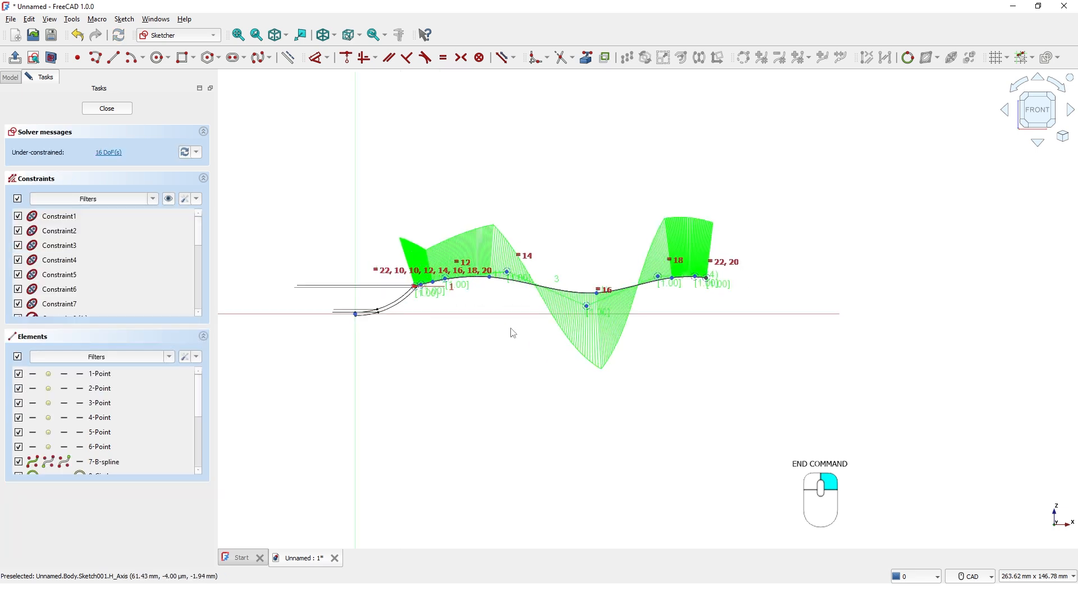
{"action": "scroll", "coordinate": [510, 331], "scroll_direction": "up", "scroll_amount": 2}
{"action": "middle_click_drag", "start_coordinate": [509, 330], "coordinate": [496, 357]}
{"action": "scroll", "coordinate": [495, 340], "scroll_direction": "up", "scroll_amount": 3}
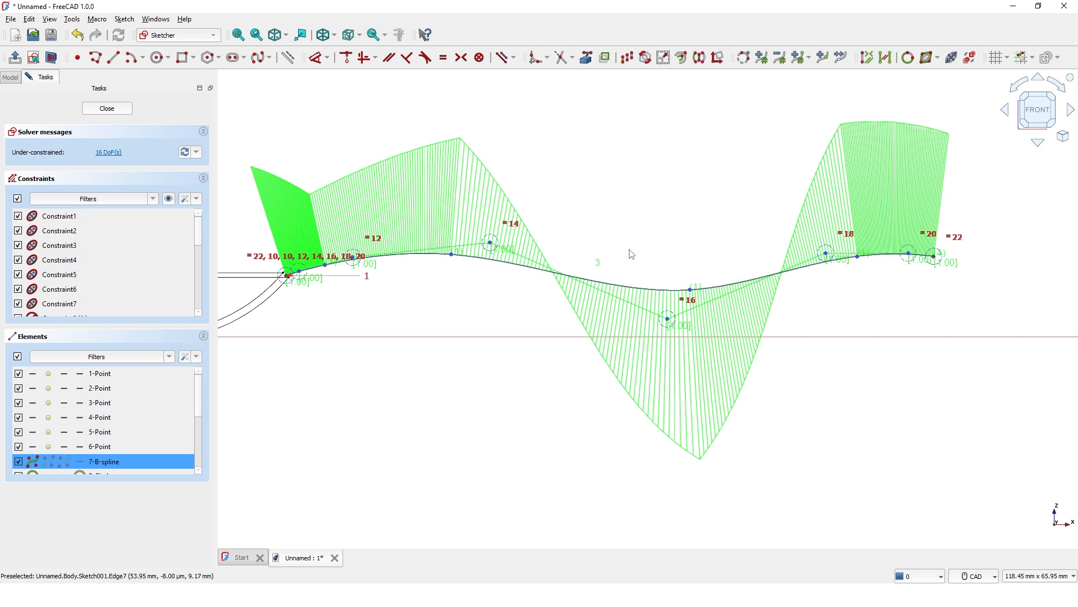
{"action": "scroll", "coordinate": [630, 248], "scroll_direction": "down", "scroll_amount": 1}
{"action": "scroll", "coordinate": [629, 240], "scroll_direction": "down", "scroll_amount": 2}
{"action": "middle_click_drag", "start_coordinate": [635, 229], "coordinate": [622, 301]}
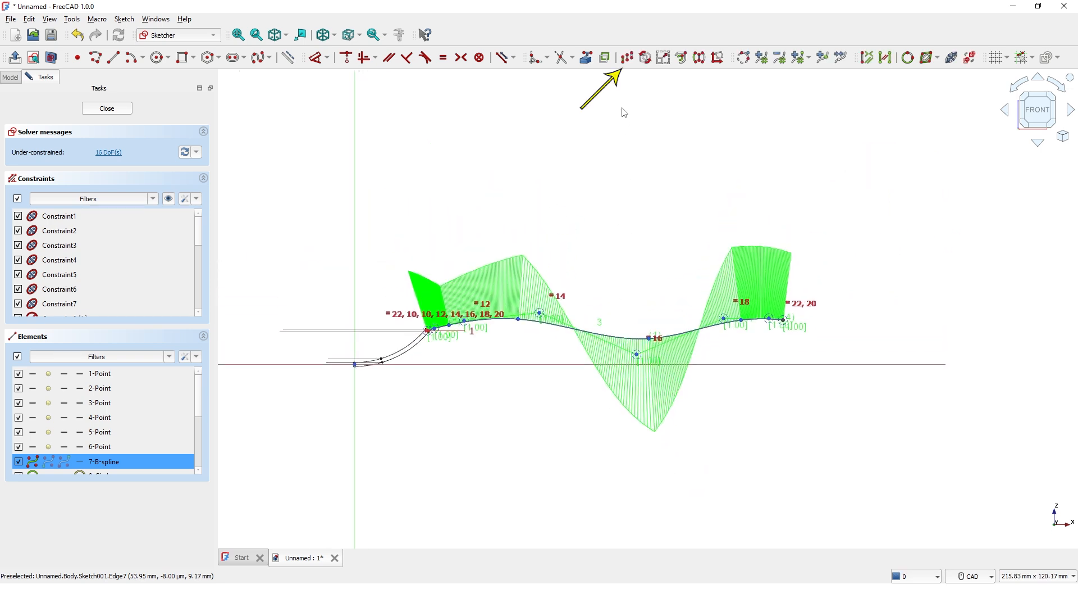
{"action": "left_click", "coordinate": [628, 63]}
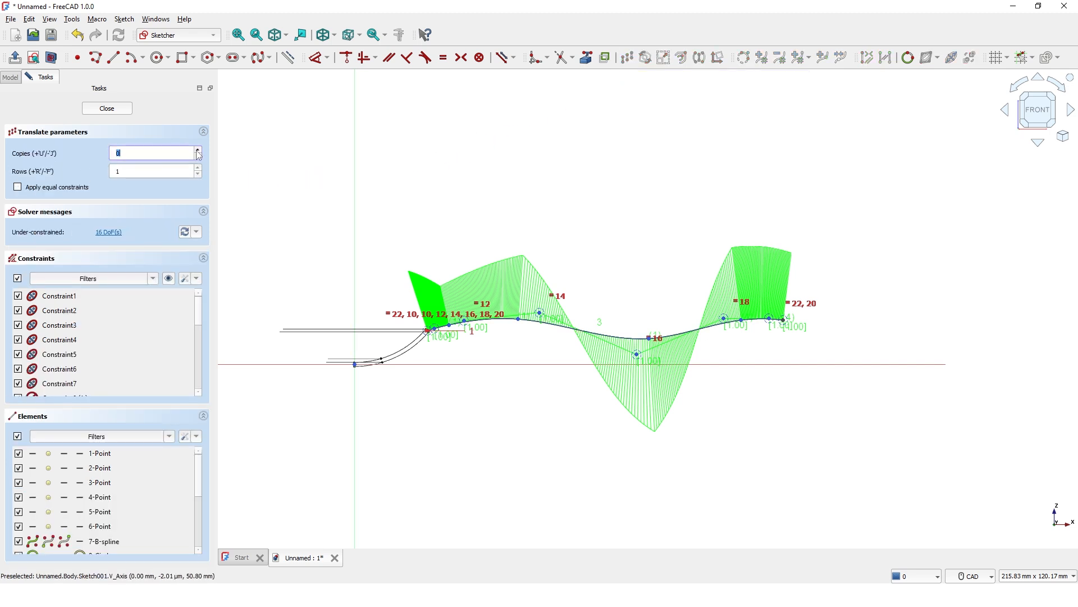
{"action": "left_click", "coordinate": [631, 270]}
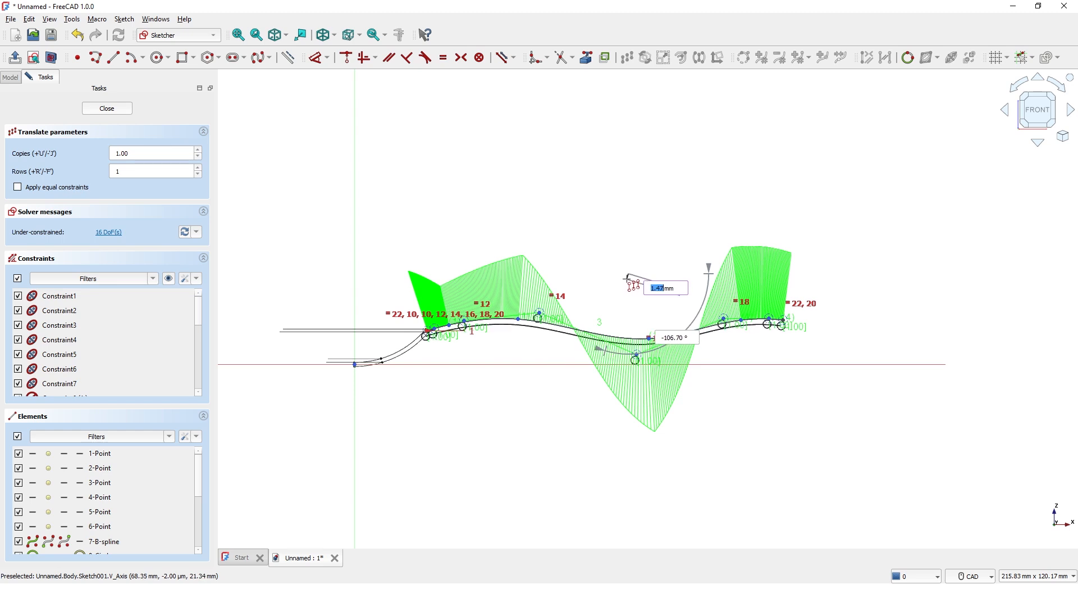
{"action": "scroll", "coordinate": [627, 283], "scroll_direction": "up", "scroll_amount": 4}
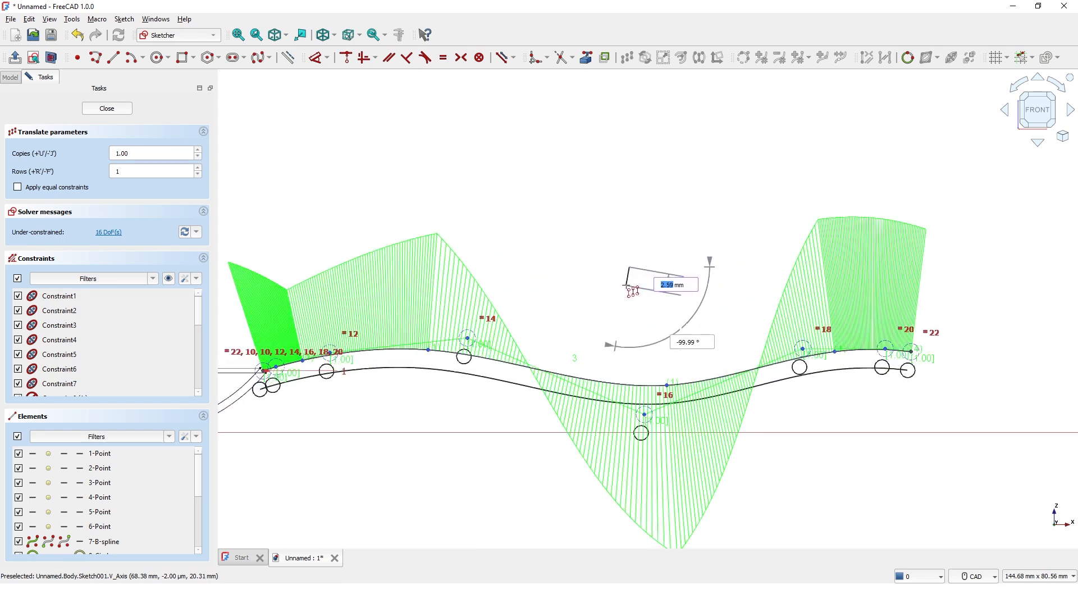
{"action": "middle_click_drag", "start_coordinate": [622, 295], "coordinate": [562, 275]}
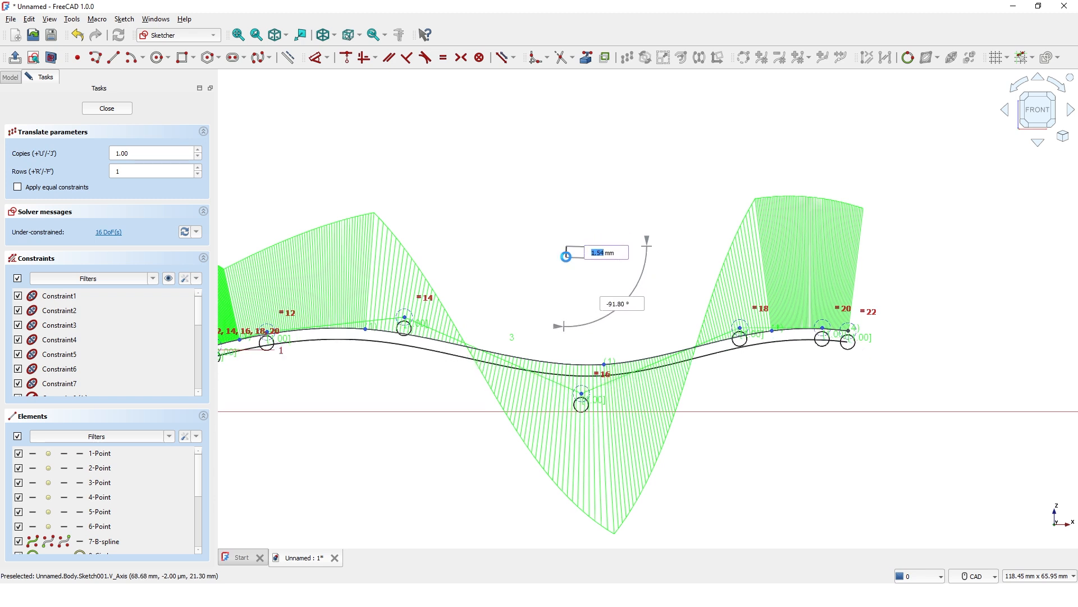
{"action": "left_click", "coordinate": [566, 256]}
Step: Close the handle's free end with a rounded three-point B-spline by knots joining the endpoints of the upper and lower splines
{"action": "scroll", "coordinate": [575, 282], "scroll_direction": "down", "scroll_amount": 4}
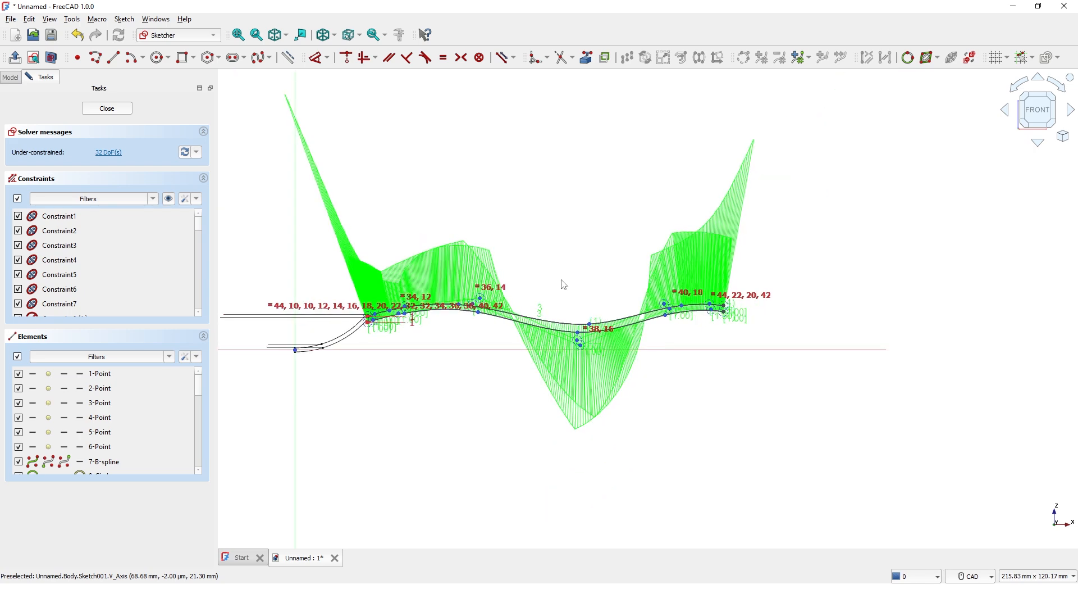
{"action": "scroll", "coordinate": [563, 284], "scroll_direction": "up", "scroll_amount": 4}
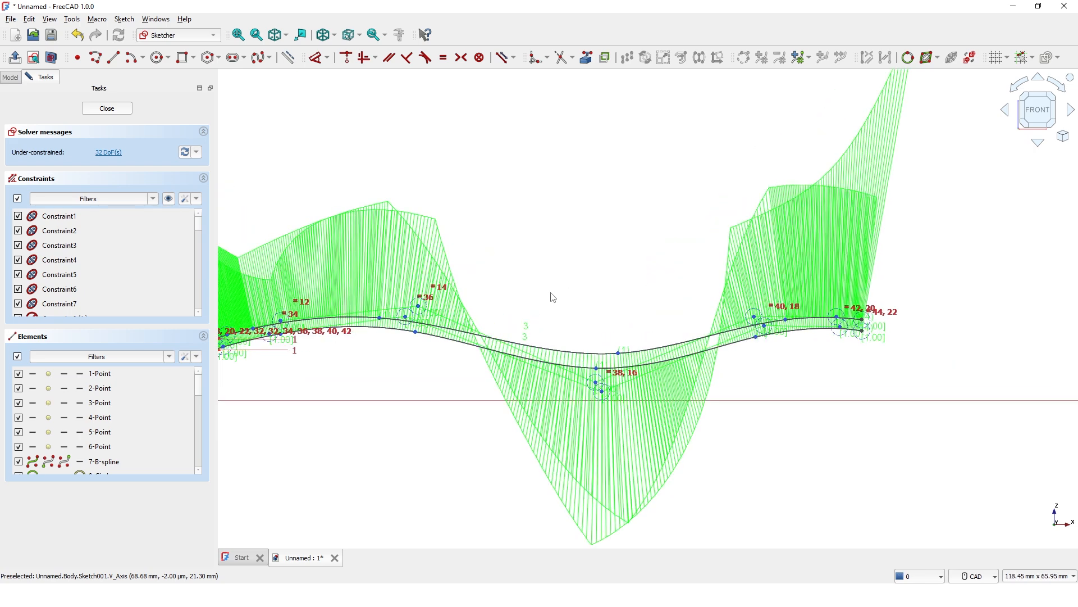
{"action": "scroll", "coordinate": [550, 300], "scroll_direction": "up", "scroll_amount": 1}
{"action": "middle_click_drag", "start_coordinate": [595, 301], "coordinate": [489, 282]}
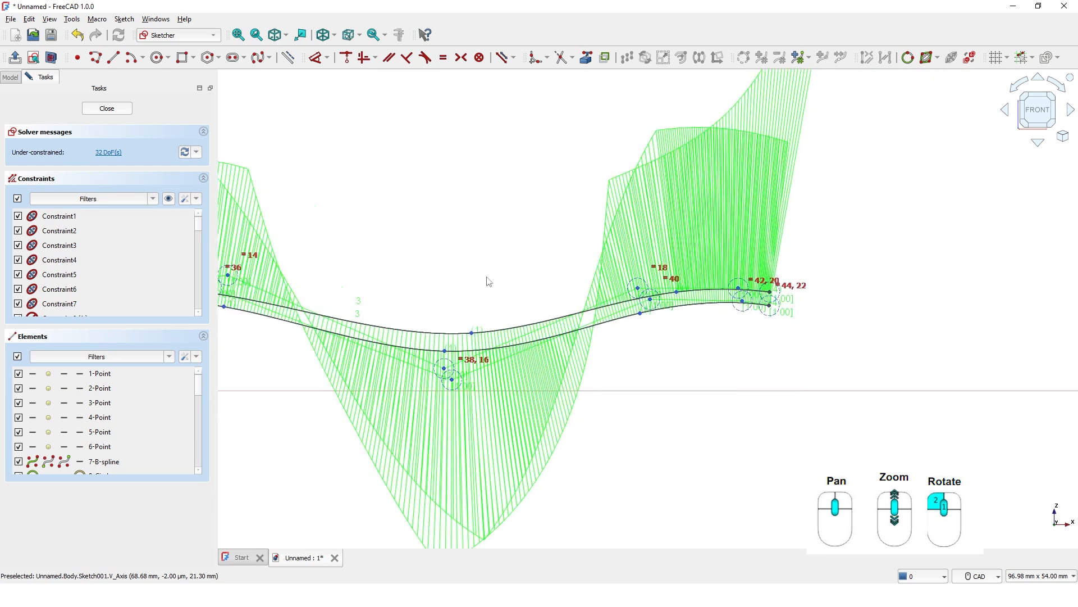
{"action": "scroll", "coordinate": [790, 304], "scroll_direction": "up", "scroll_amount": 2}
{"action": "scroll", "coordinate": [791, 304], "scroll_direction": "up", "scroll_amount": 5}
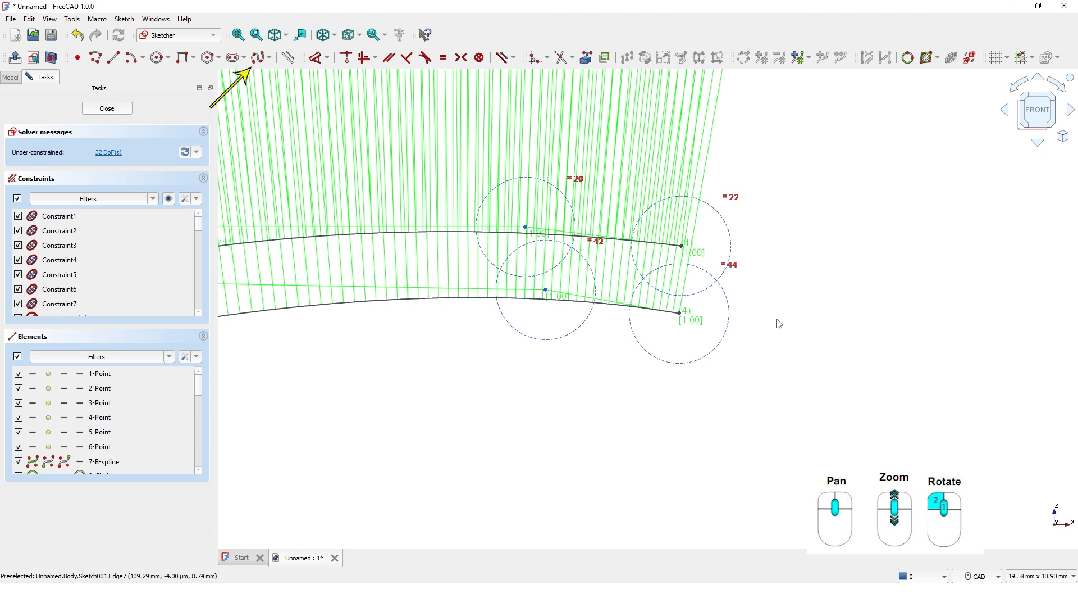
{"action": "left_click", "coordinate": [262, 62]}
{"action": "scroll", "coordinate": [686, 241], "scroll_direction": "up", "scroll_amount": 2}
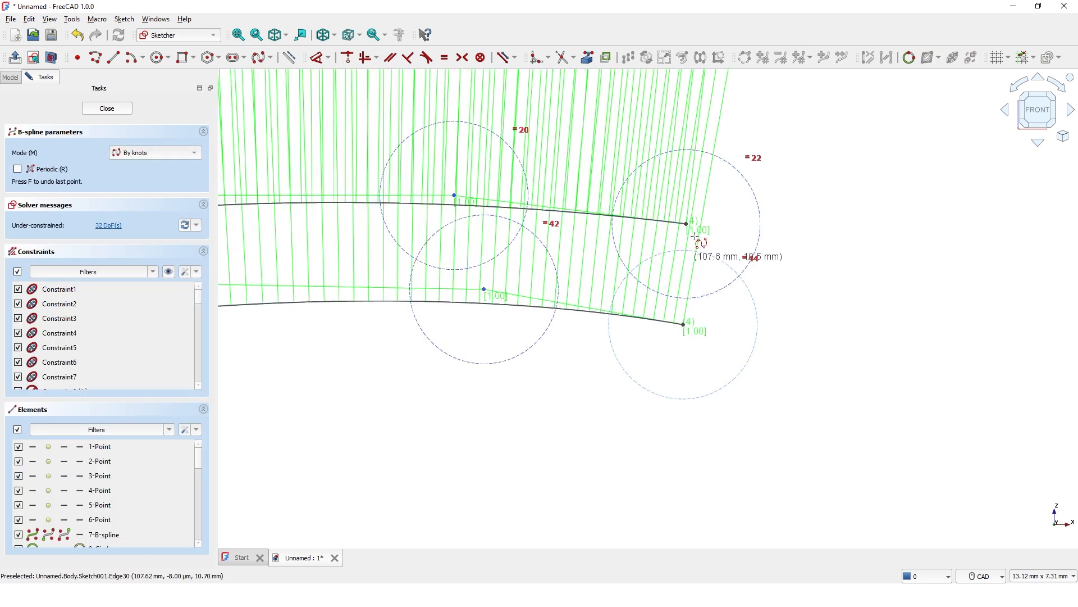
{"action": "left_click", "coordinate": [686, 224]}
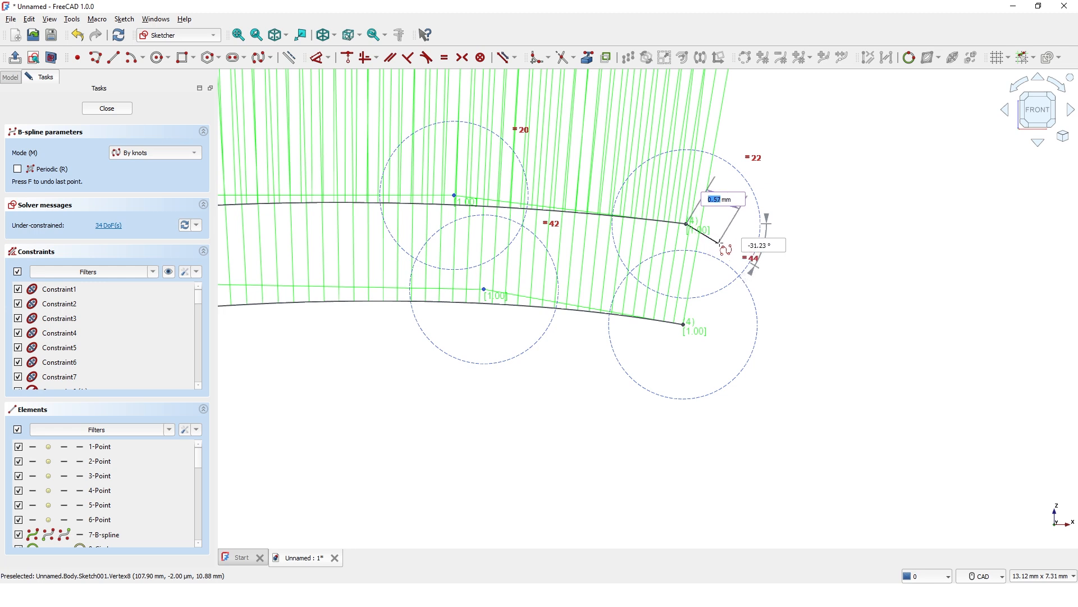
{"action": "left_click", "coordinate": [734, 300]}
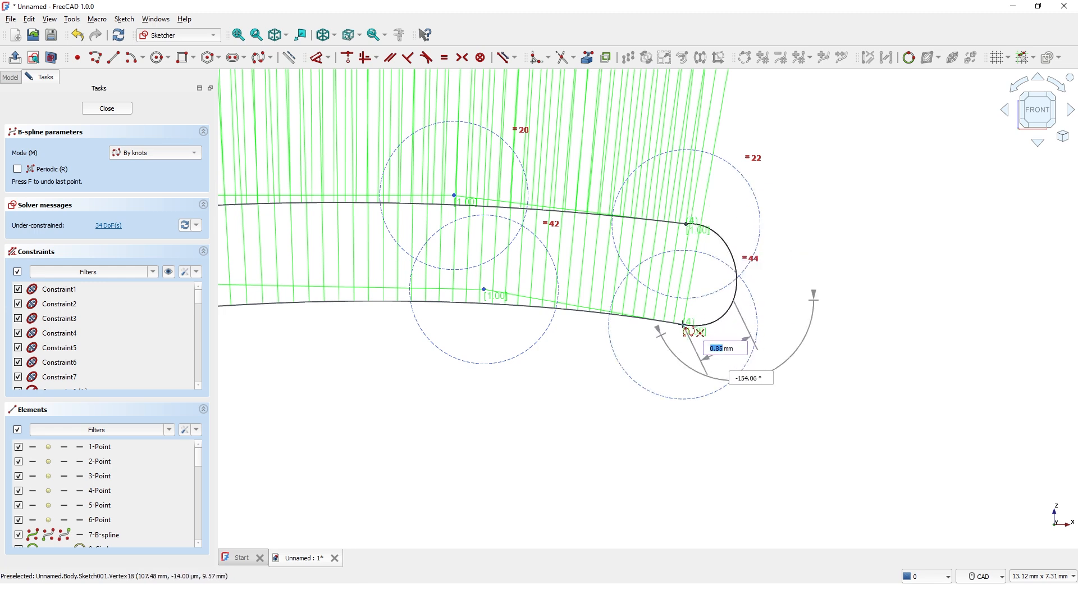
{"action": "left_click", "coordinate": [685, 328]}
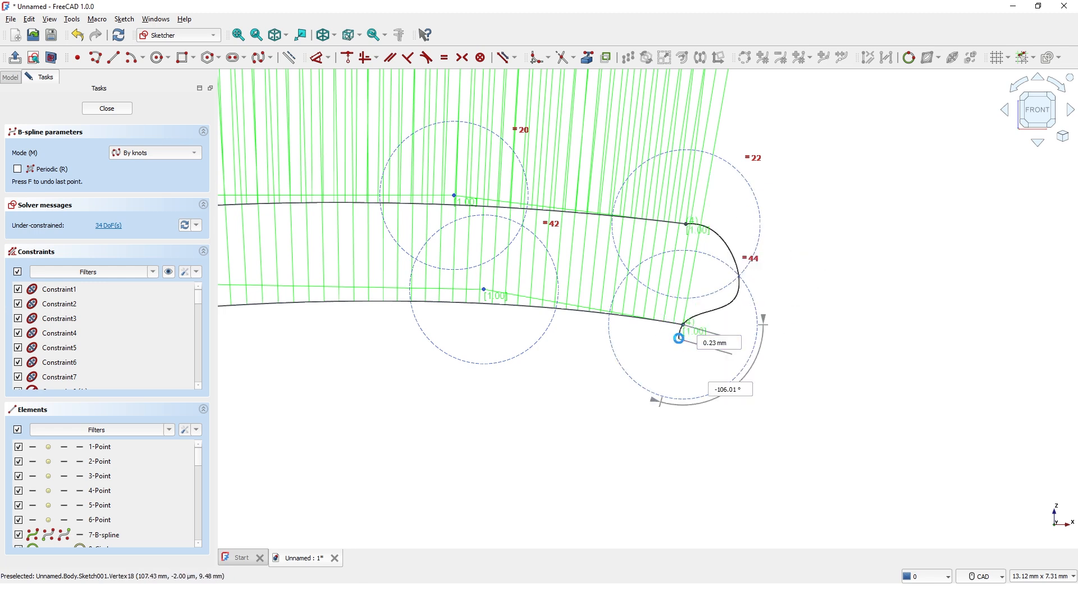
{"action": "right_click", "coordinate": [679, 338]}
{"action": "right_click", "coordinate": [659, 342]}
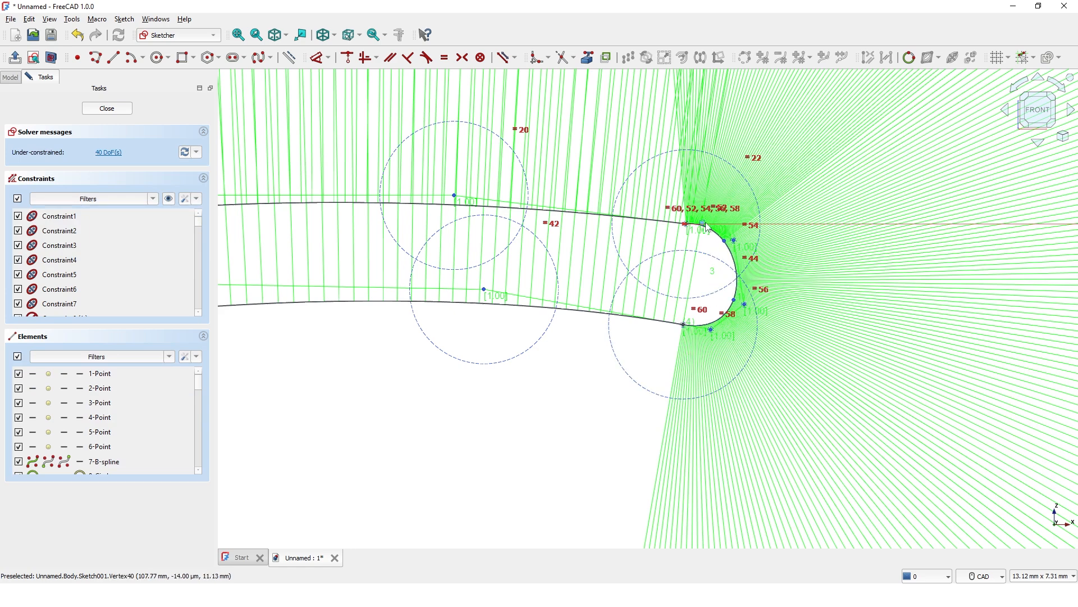
Step: Adjust the end cap spline's control points next to both joints so it flows smoothly into the handle edges
{"action": "left_click_drag", "start_coordinate": [704, 230], "coordinate": [703, 227]}
{"action": "left_click_drag", "start_coordinate": [715, 336], "coordinate": [715, 331]}
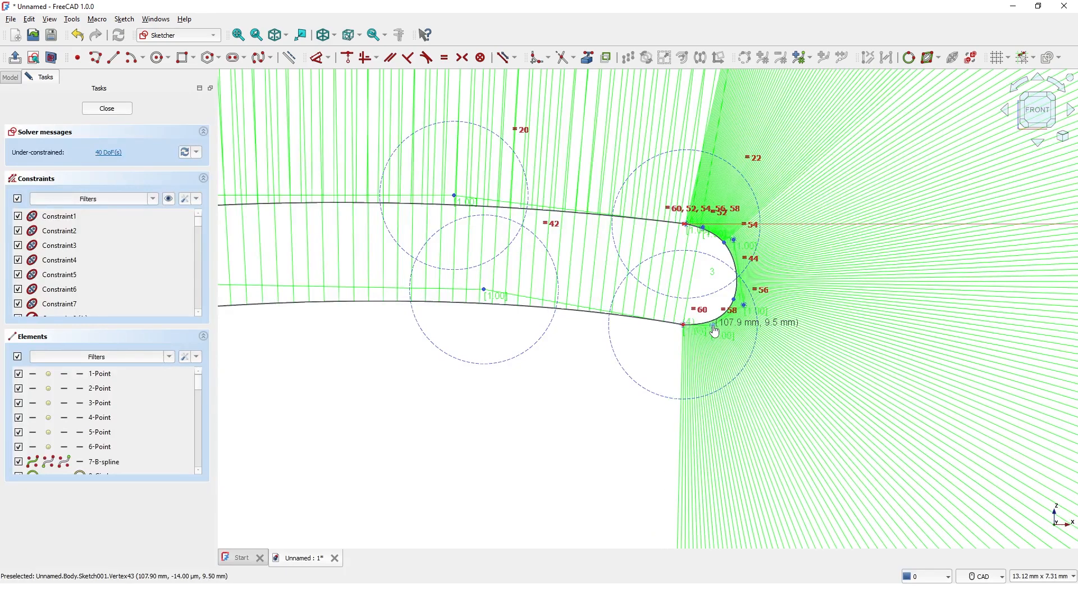
{"action": "scroll", "coordinate": [586, 410], "scroll_direction": "up", "scroll_amount": 1}
Step: Move the lower spline's knot at the handle's dip to about (70.7 mm, 5.2 mm) to even out the thickness
{"action": "scroll", "coordinate": [562, 410], "scroll_direction": "down", "scroll_amount": 8}
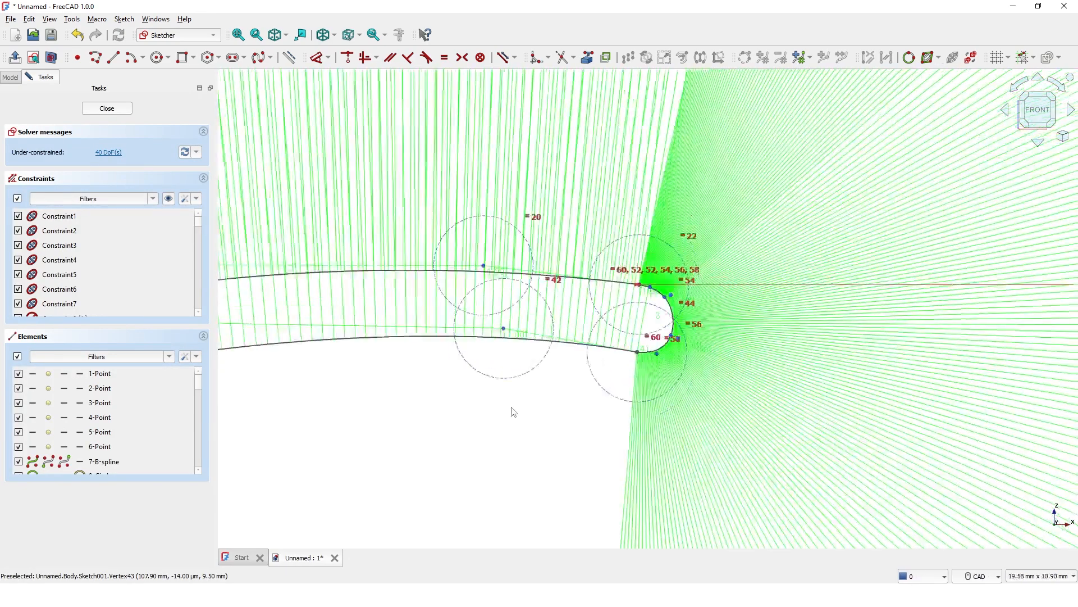
{"action": "mouse_move", "coordinate": [478, 419]}
{"action": "middle_mouse_down"}
{"action": "mouse_move", "coordinate": [780, 341]}
{"action": "mouse_move", "coordinate": [529, 426]}
{"action": "mouse_move", "coordinate": [617, 425]}
{"action": "middle_mouse_up"}
{"action": "scroll", "coordinate": [677, 380], "scroll_direction": "down", "scroll_amount": 4}
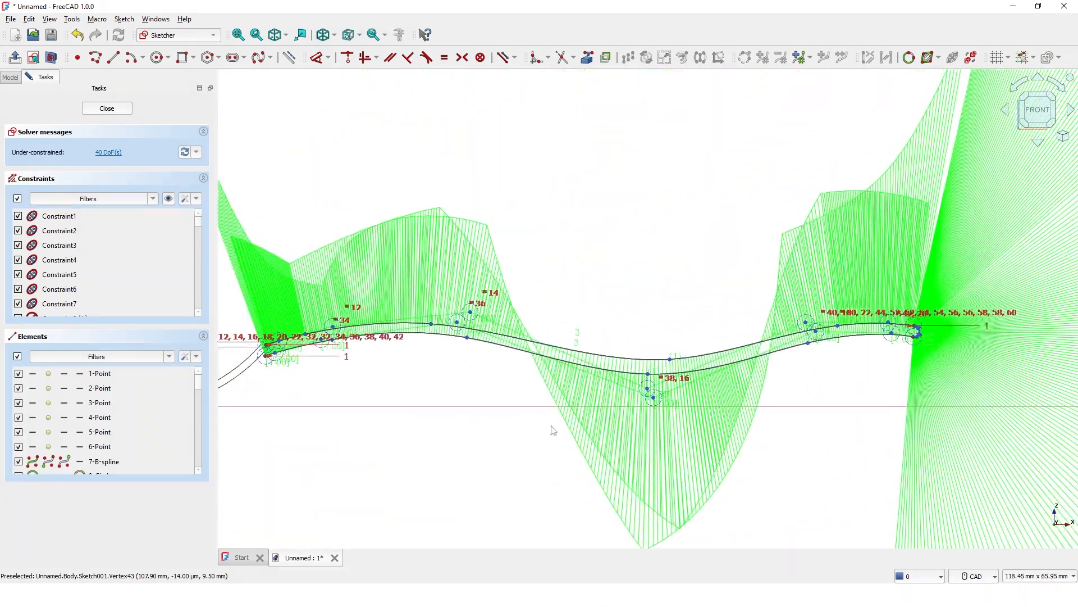
{"action": "scroll", "coordinate": [779, 367], "scroll_direction": "up", "scroll_amount": 1}
{"action": "scroll", "coordinate": [779, 367], "scroll_direction": "up", "scroll_amount": 1}
{"action": "left_click_drag", "start_coordinate": [584, 377], "coordinate": [611, 367]}
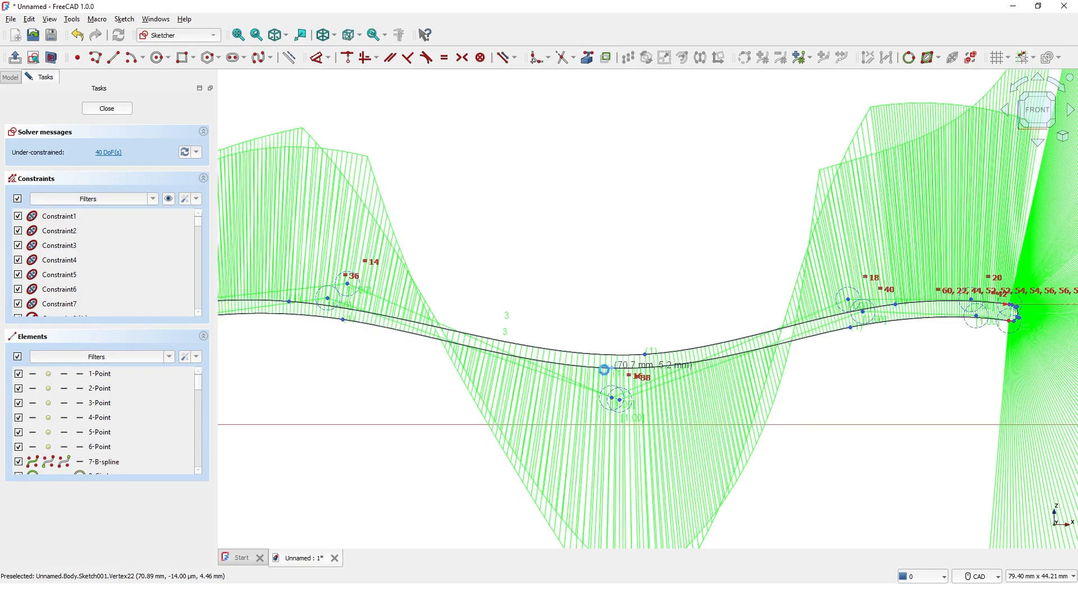
Step: Move the lower spline's start point down and toward the bowl so that it reaches across the bowl wall
{"action": "scroll", "coordinate": [448, 435], "scroll_direction": "down", "scroll_amount": 1}
{"action": "scroll", "coordinate": [448, 435], "scroll_direction": "down", "scroll_amount": 3}
{"action": "middle_click_drag", "start_coordinate": [351, 442], "coordinate": [522, 421]}
{"action": "scroll", "coordinate": [460, 389], "scroll_direction": "up", "scroll_amount": 6}
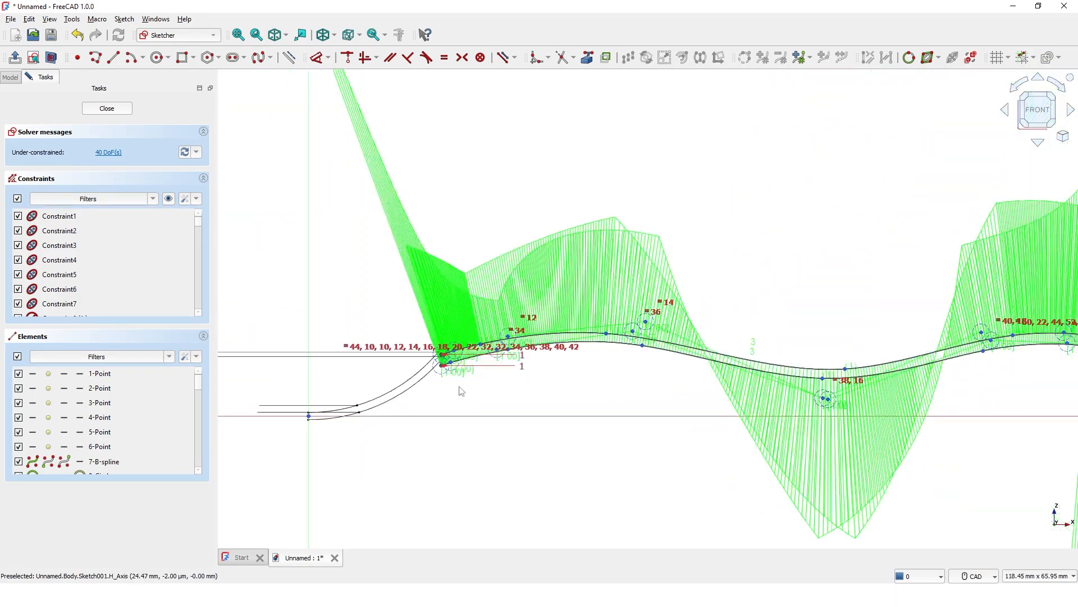
{"action": "scroll", "coordinate": [460, 386], "scroll_direction": "up", "scroll_amount": 2}
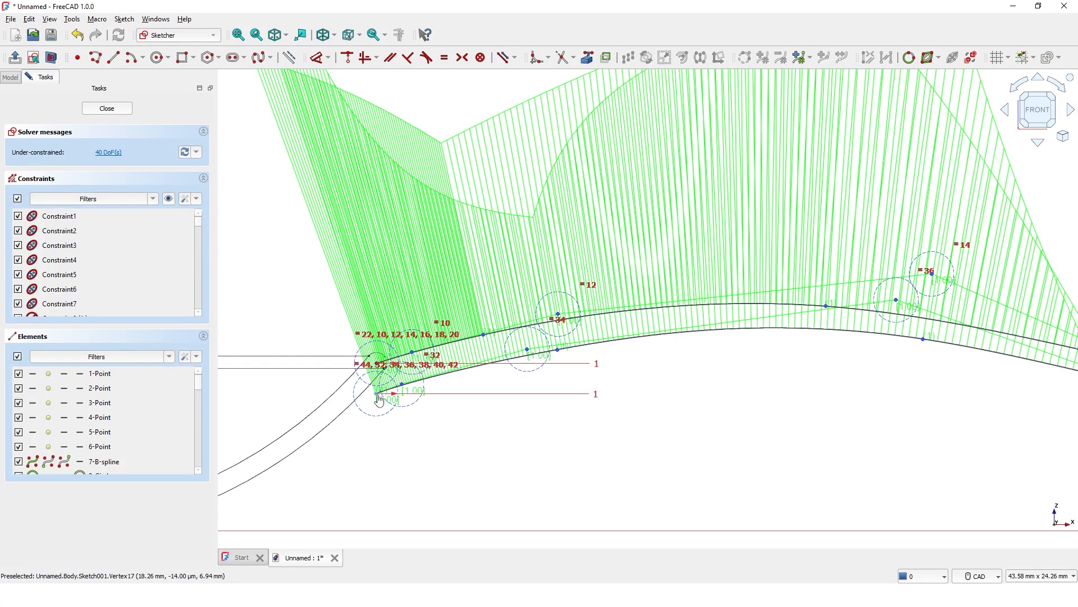
{"action": "left_click_drag", "start_coordinate": [379, 400], "coordinate": [328, 418]}
{"action": "middle_click_drag", "start_coordinate": [454, 429], "coordinate": [440, 440]}
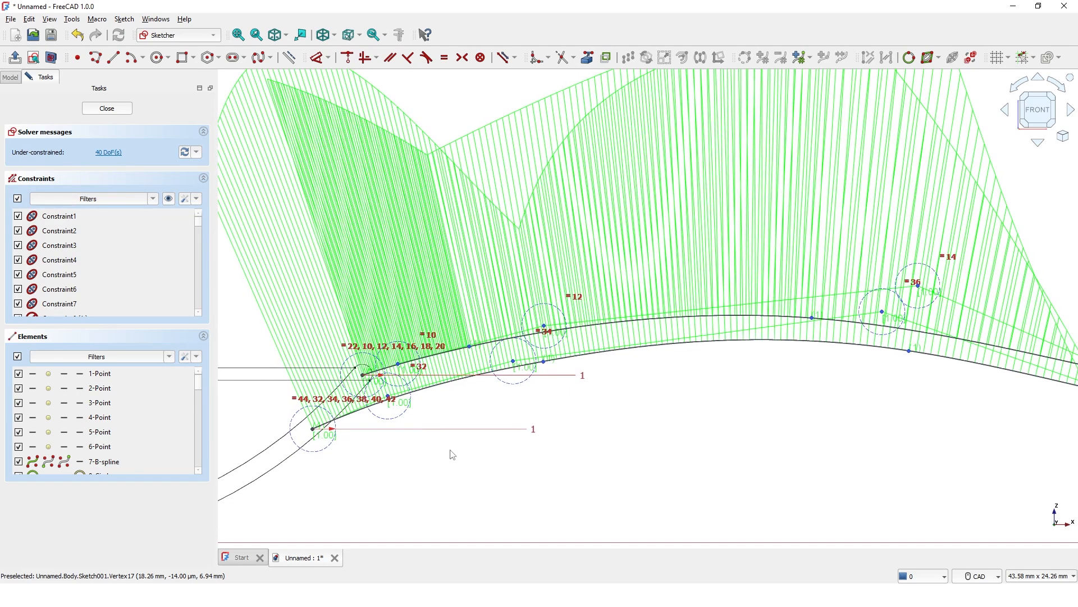
{"action": "left_click_drag", "start_coordinate": [316, 434], "coordinate": [293, 451]}
Step: Reshape both splines near the bowl by moving their control points, and reposition the lower spline's start point at the bowl wall's inner edge
{"action": "mouse_move", "coordinate": [388, 396]}
{"action": "left_mouse_down"}
{"action": "mouse_move", "coordinate": [360, 394]}
{"action": "mouse_move", "coordinate": [394, 404]}
{"action": "left_mouse_up"}
{"action": "scroll", "coordinate": [544, 368], "scroll_direction": "up", "scroll_amount": 3}
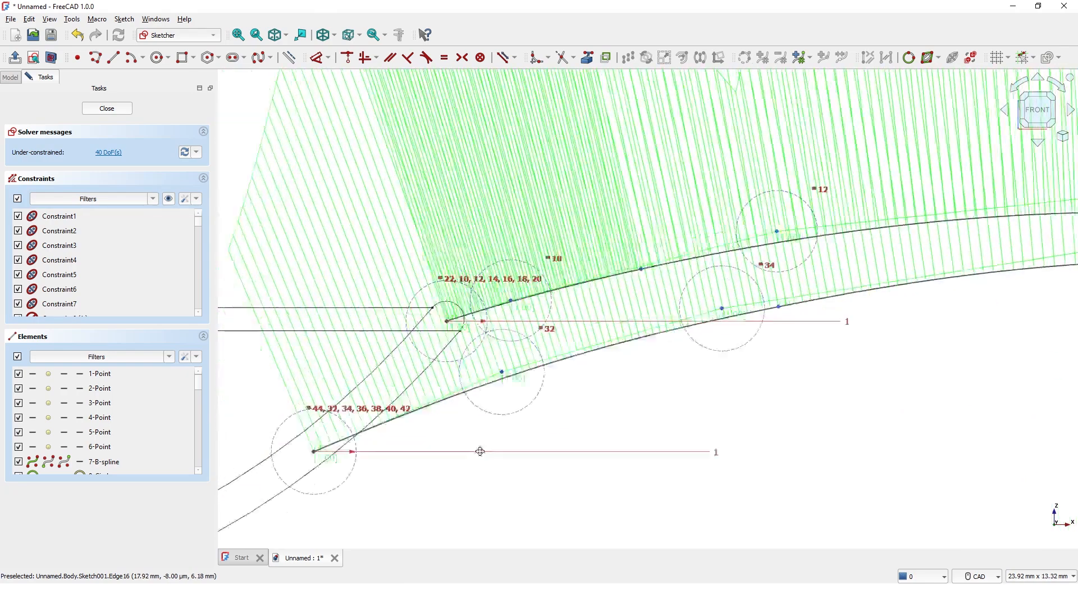
{"action": "mouse_move", "coordinate": [482, 329]}
{"action": "left_mouse_down"}
{"action": "mouse_move", "coordinate": [464, 325]}
{"action": "mouse_move", "coordinate": [476, 334]}
{"action": "mouse_move", "coordinate": [478, 318]}
{"action": "left_mouse_up"}
{"action": "scroll", "coordinate": [438, 343], "scroll_direction": "up", "scroll_amount": 2}
{"action": "left_click_drag", "start_coordinate": [598, 311], "coordinate": [596, 305]}
{"action": "scroll", "coordinate": [471, 411], "scroll_direction": "up", "scroll_amount": 1}
{"action": "middle_click_drag", "start_coordinate": [471, 411], "coordinate": [551, 339]}
{"action": "scroll", "coordinate": [551, 338], "scroll_direction": "down", "scroll_amount": 1}
{"action": "left_click_drag", "start_coordinate": [382, 439], "coordinate": [365, 422]}
{"action": "middle_click_drag", "start_coordinate": [474, 463], "coordinate": [461, 464]}
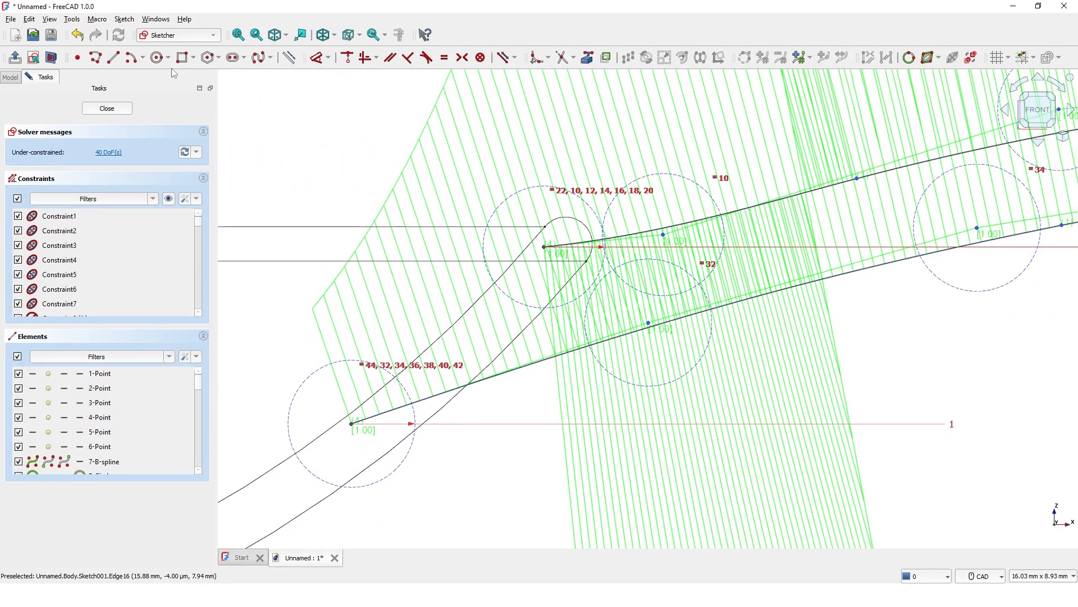
Step: Draw a B-spline by knots inside the bowl wall, from the lower spline's start point to the upper spline's start point, closing the handle profile
{"action": "left_click", "coordinate": [255, 63]}
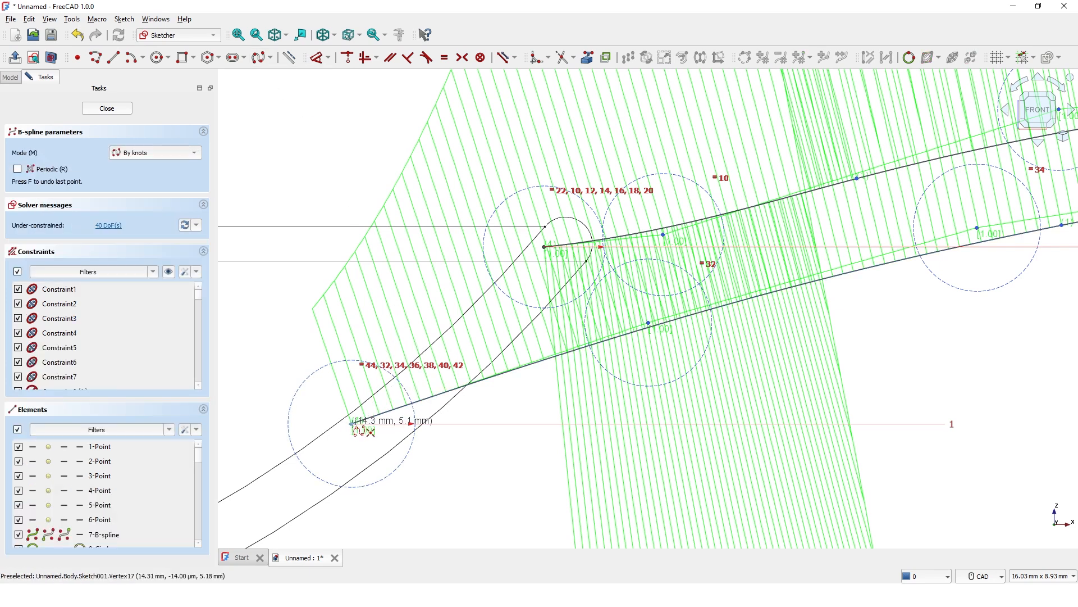
{"action": "left_click", "coordinate": [352, 422]}
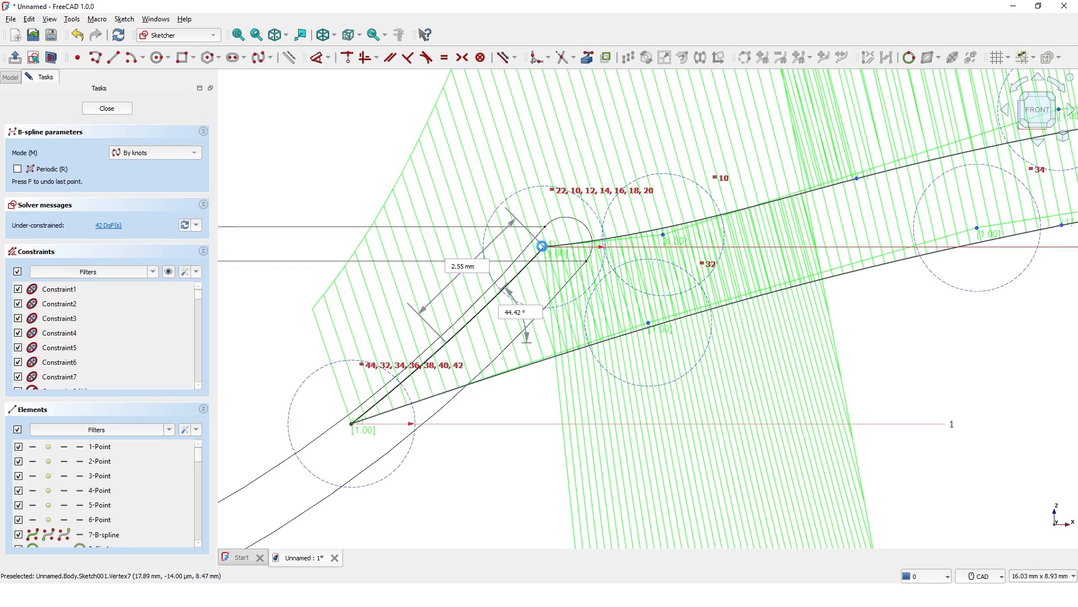
{"action": "left_click", "coordinate": [542, 246]}
{"action": "right_click", "coordinate": [542, 246]}
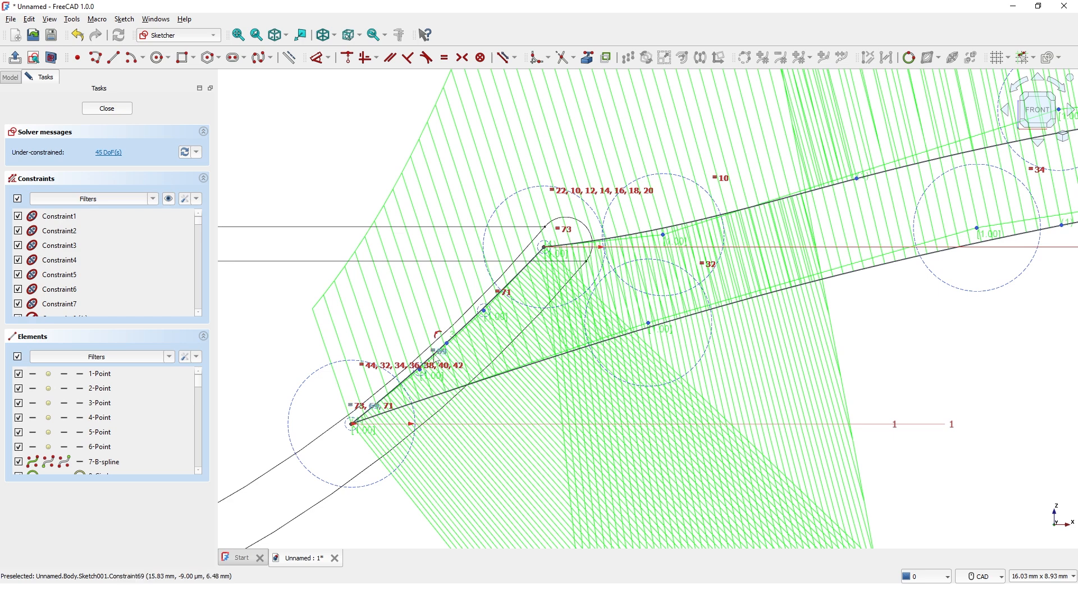
Step: Adjust the closing spline's endpoints and control points so that it follows the bowl wall's curve just inside the inner surface
{"action": "scroll", "coordinate": [435, 359], "scroll_direction": "up", "scroll_amount": 2}
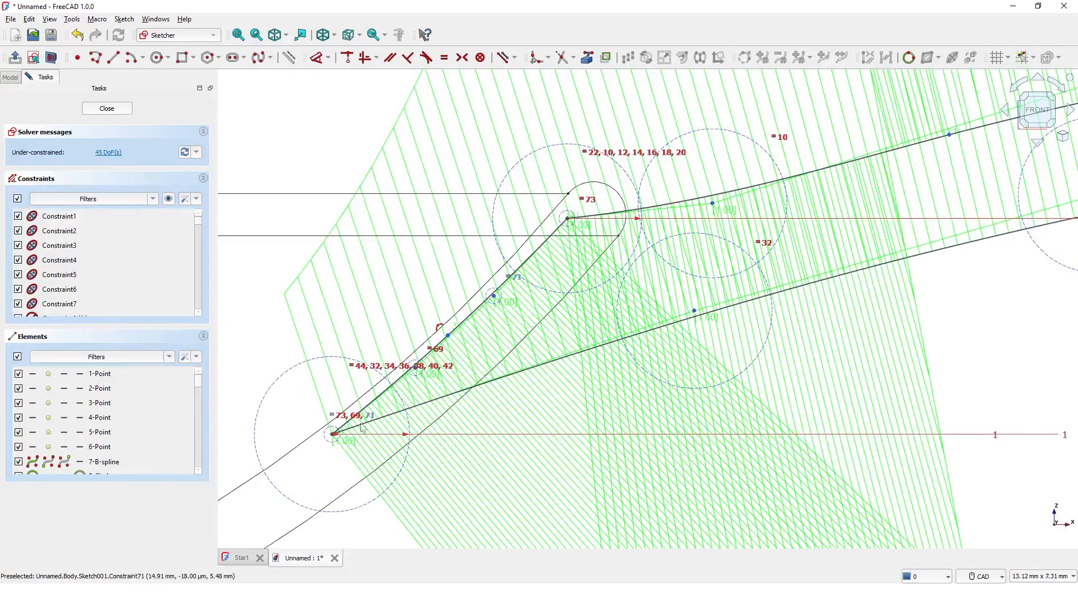
{"action": "left_click_drag", "start_coordinate": [333, 436], "coordinate": [325, 431]}
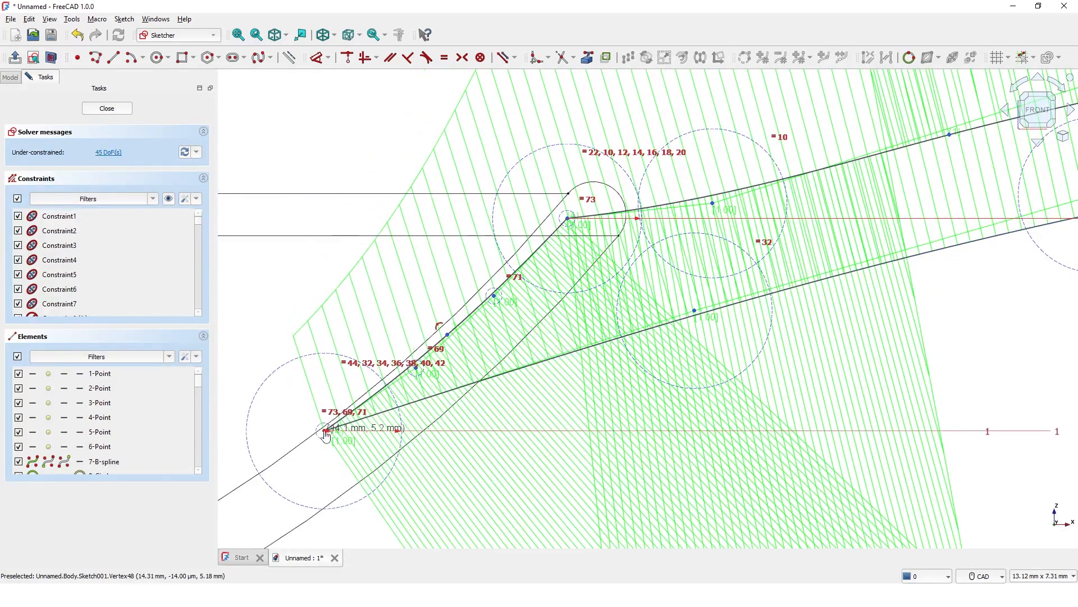
{"action": "left_click_drag", "start_coordinate": [419, 376], "coordinate": [417, 369]}
{"action": "left_click_drag", "start_coordinate": [494, 296], "coordinate": [487, 293]}
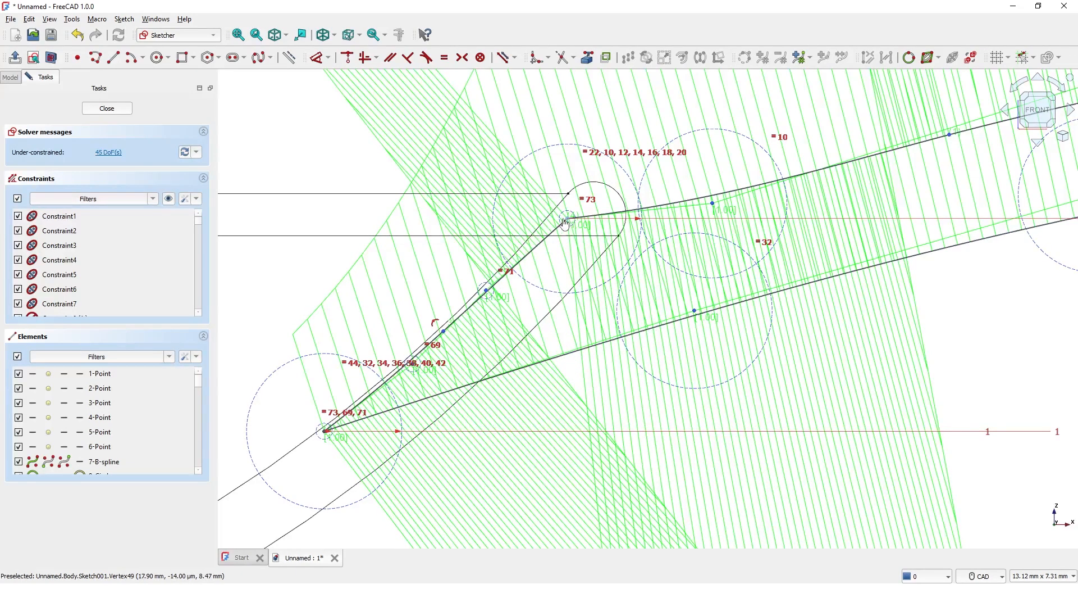
{"action": "mouse_move", "coordinate": [567, 219]}
{"action": "left_mouse_down"}
{"action": "mouse_move", "coordinate": [556, 225]}
{"action": "mouse_move", "coordinate": [561, 215]}
{"action": "left_mouse_up"}
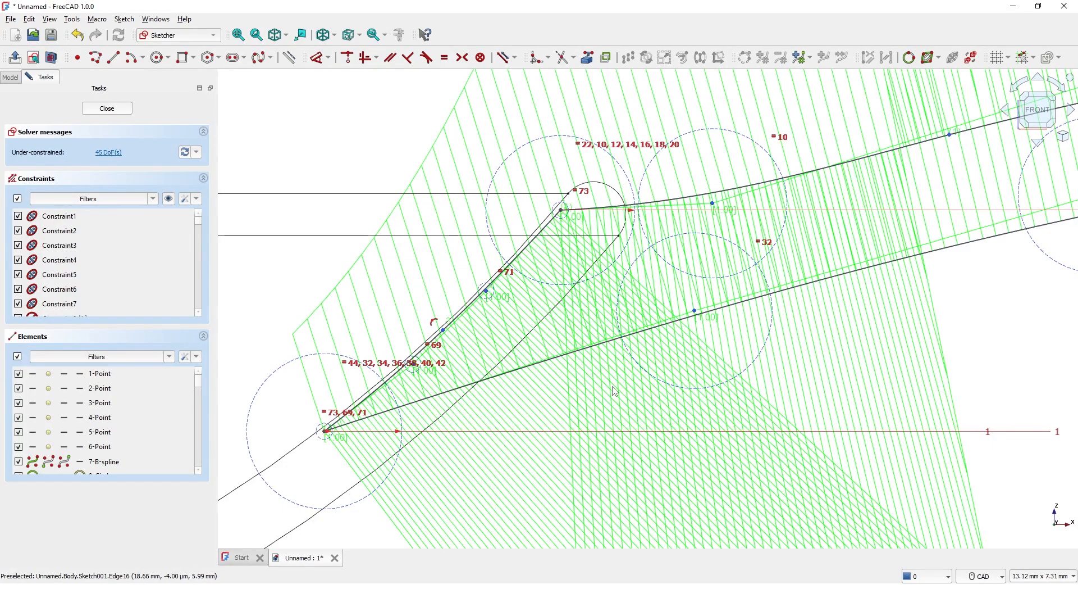
Step: Thicken the handle near its end by moving both splines' control points there apart, and close the sketch
{"action": "scroll", "coordinate": [615, 392], "scroll_direction": "down", "scroll_amount": 10}
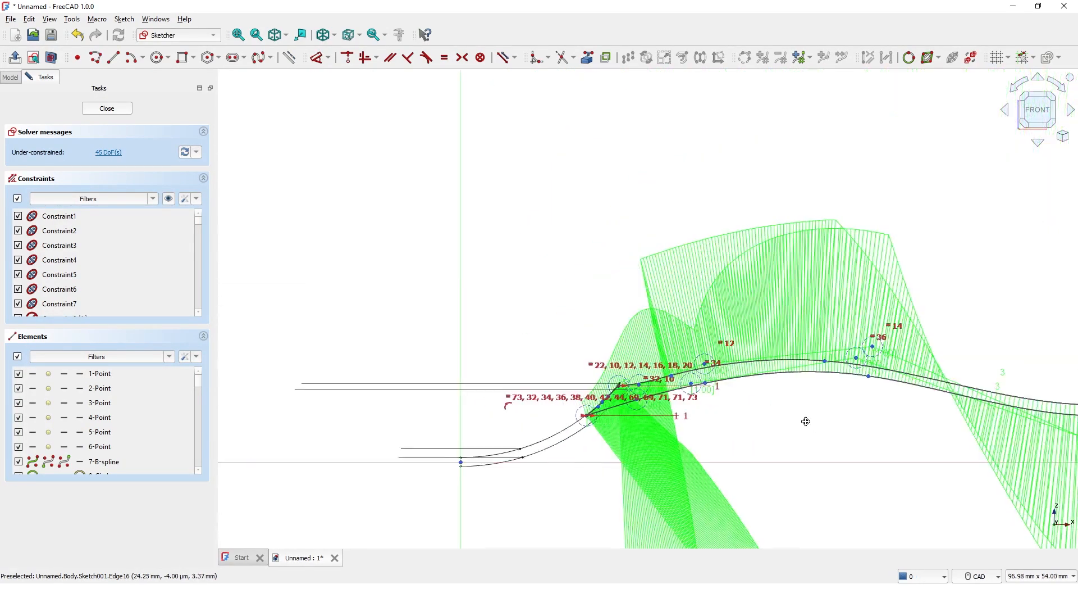
{"action": "scroll", "coordinate": [806, 421], "scroll_direction": "down", "scroll_amount": 3}
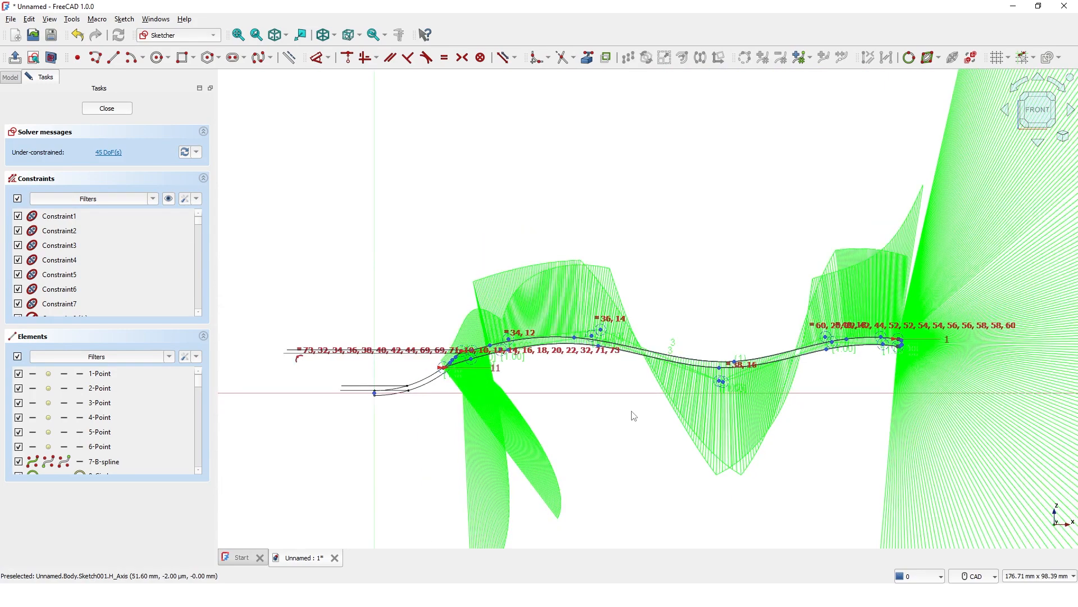
{"action": "scroll", "coordinate": [682, 405], "scroll_direction": "up", "scroll_amount": 5}
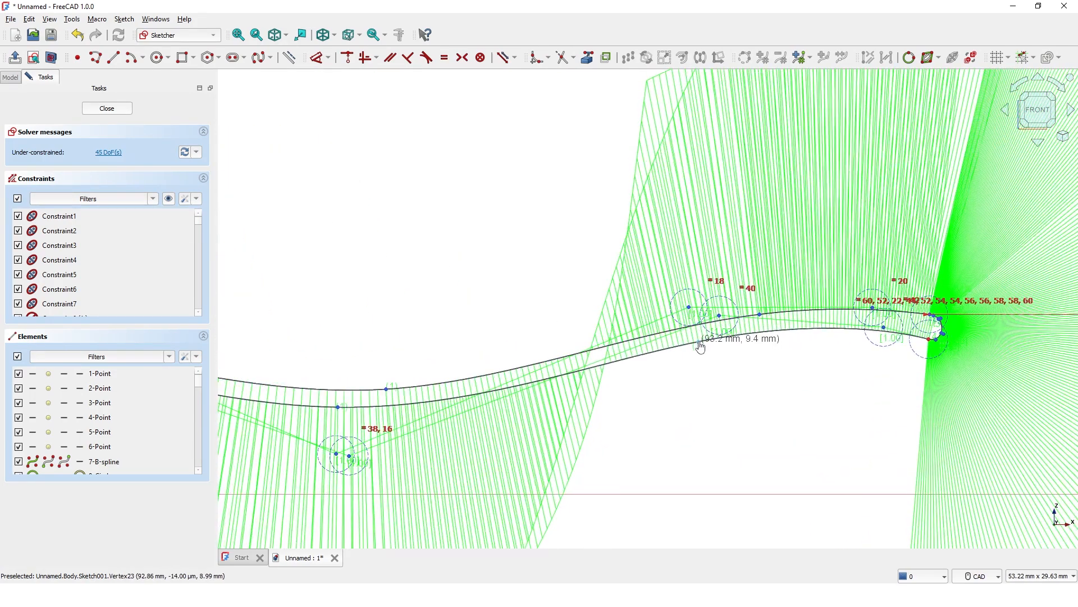
{"action": "scroll", "coordinate": [708, 422], "scroll_direction": "up", "scroll_amount": 3}
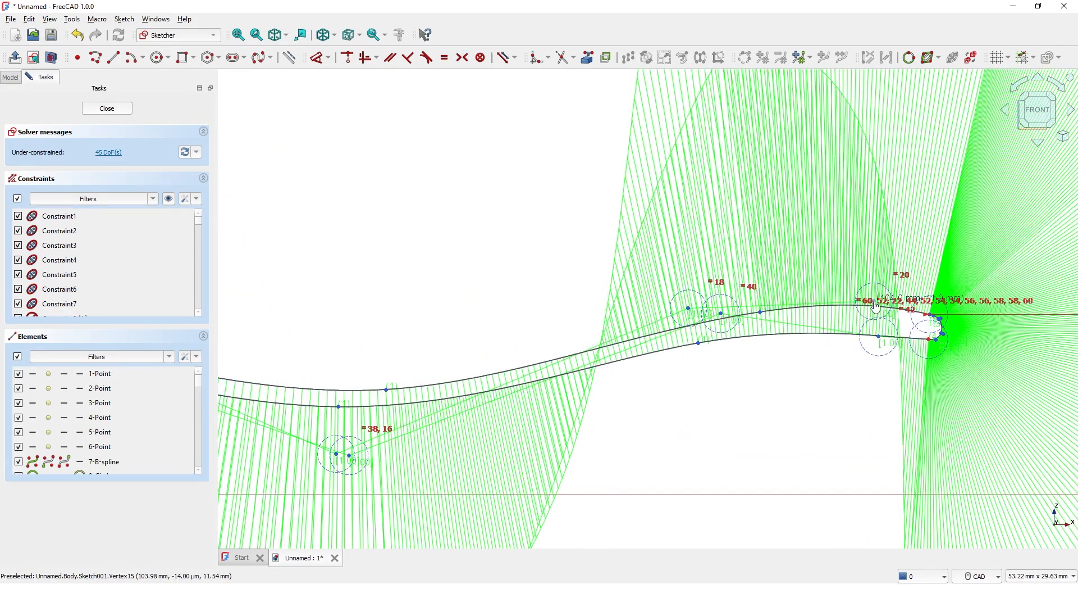
{"action": "scroll", "coordinate": [708, 423], "scroll_direction": "down", "scroll_amount": 5}
{"action": "scroll", "coordinate": [624, 344], "scroll_direction": "up", "scroll_amount": 5}
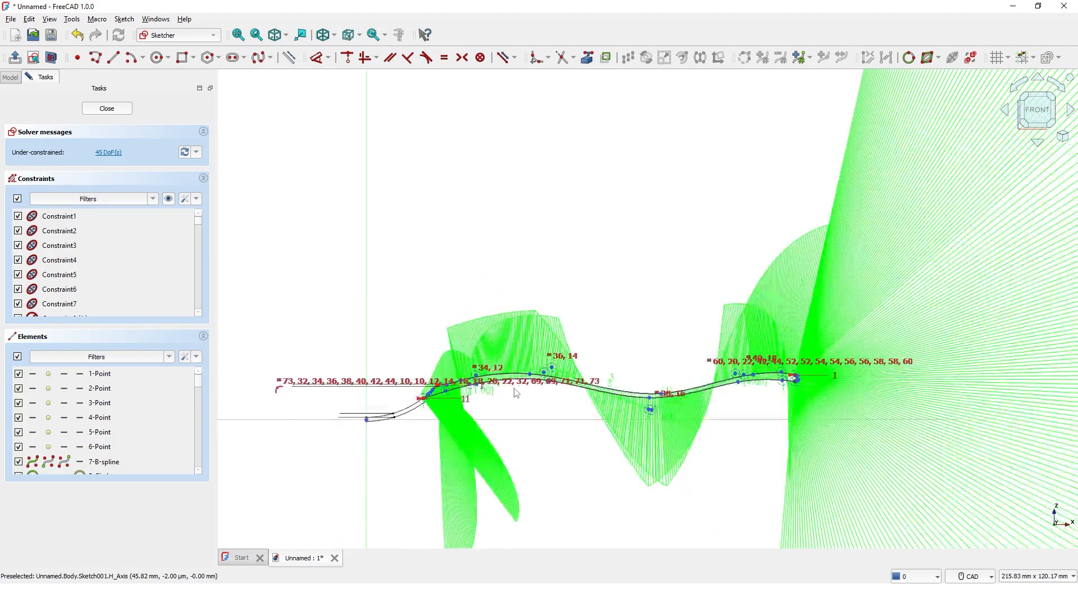
{"action": "scroll", "coordinate": [624, 344], "scroll_direction": "down", "scroll_amount": 5}
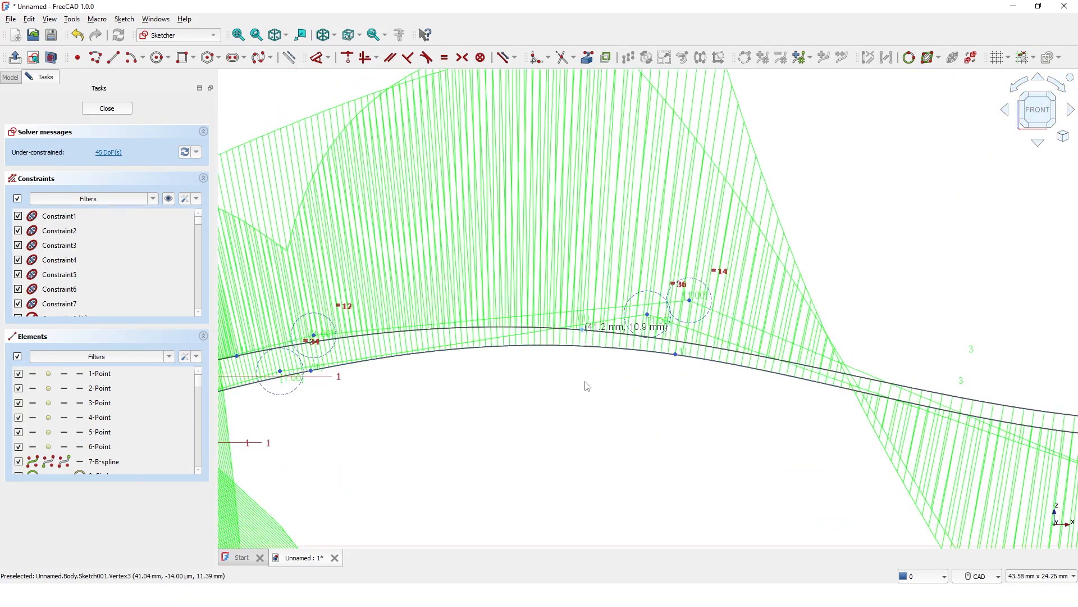
{"action": "scroll", "coordinate": [588, 413], "scroll_direction": "down", "scroll_amount": 3}
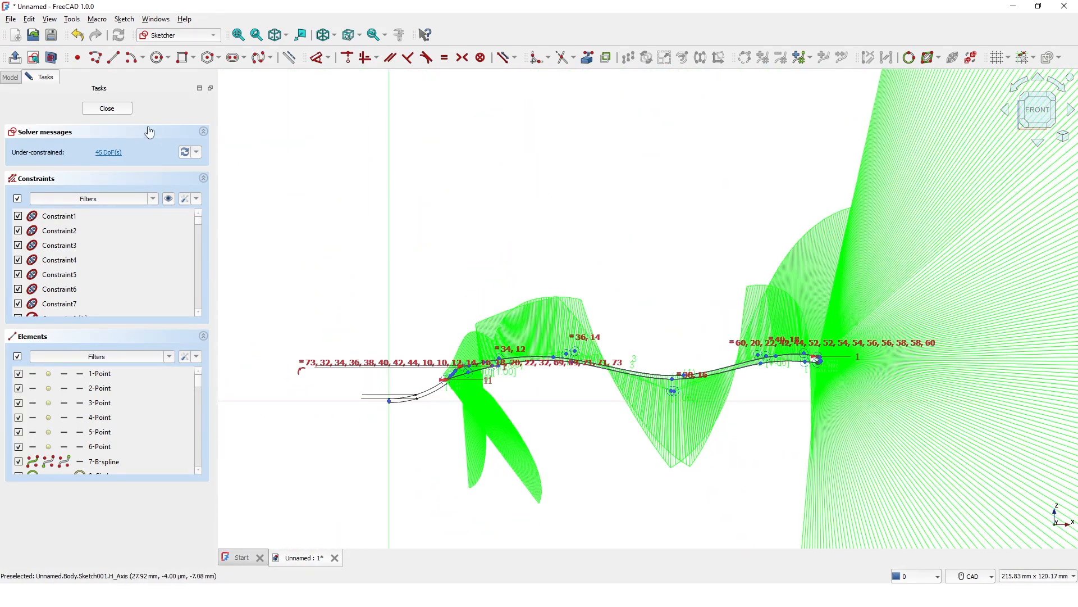
{"action": "left_click", "coordinate": [123, 112]}
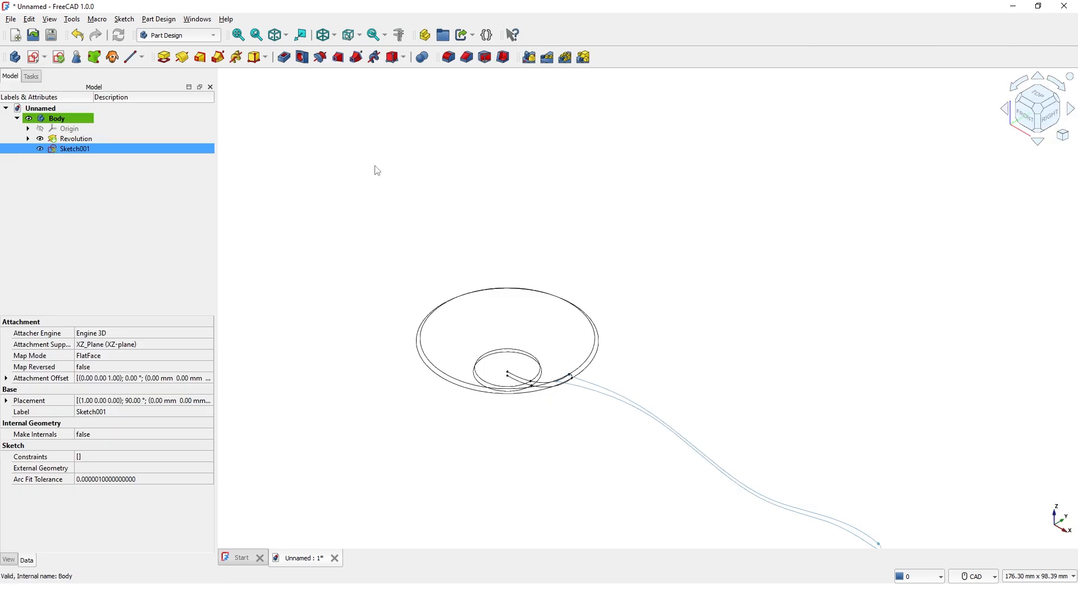
Step: Switch the model's display style from wireframe to Flat lines
{"action": "scroll", "coordinate": [465, 265], "scroll_direction": "down", "scroll_amount": 3}
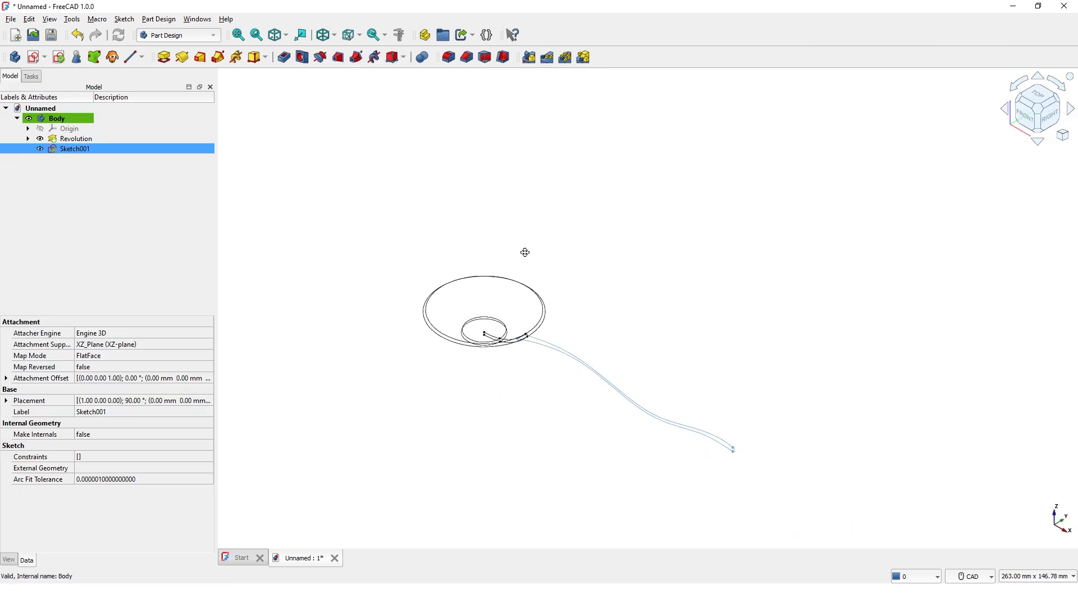
{"action": "left_click", "coordinate": [336, 36]}
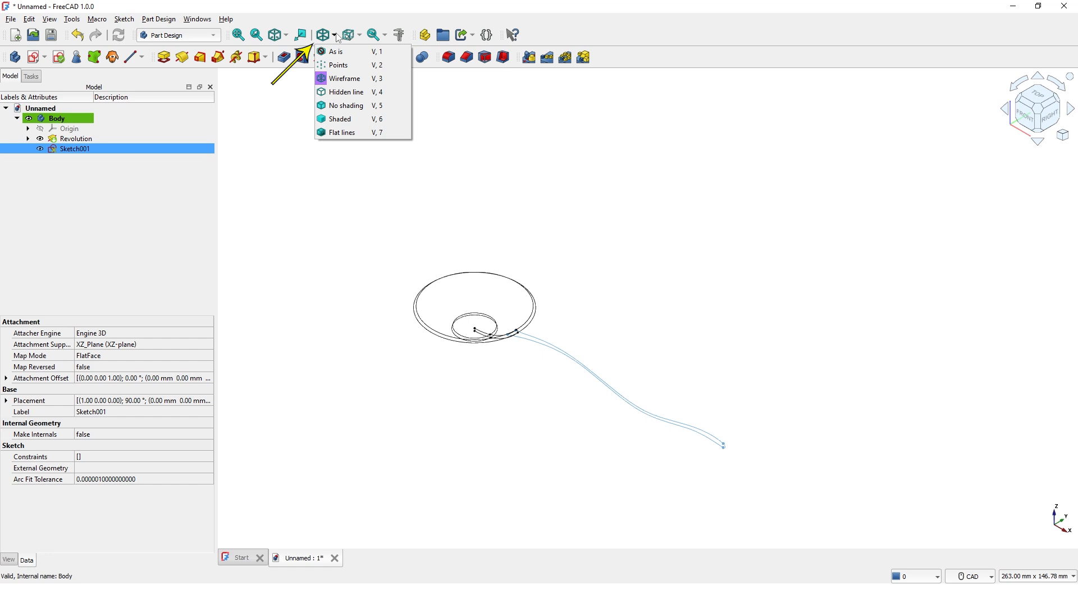
{"action": "left_click", "coordinate": [336, 51]}
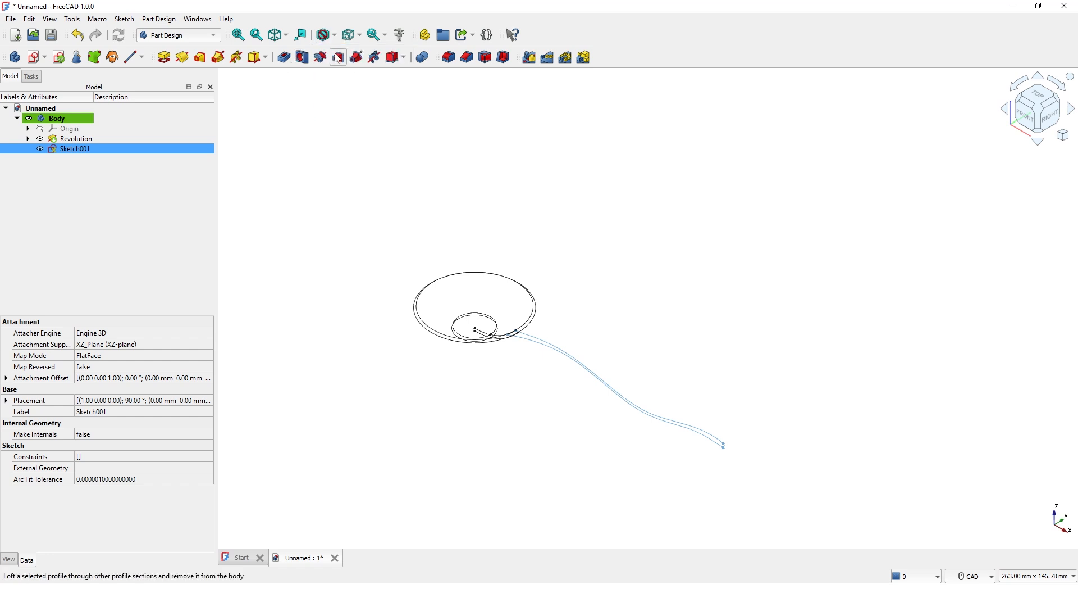
{"action": "left_click", "coordinate": [335, 36]}
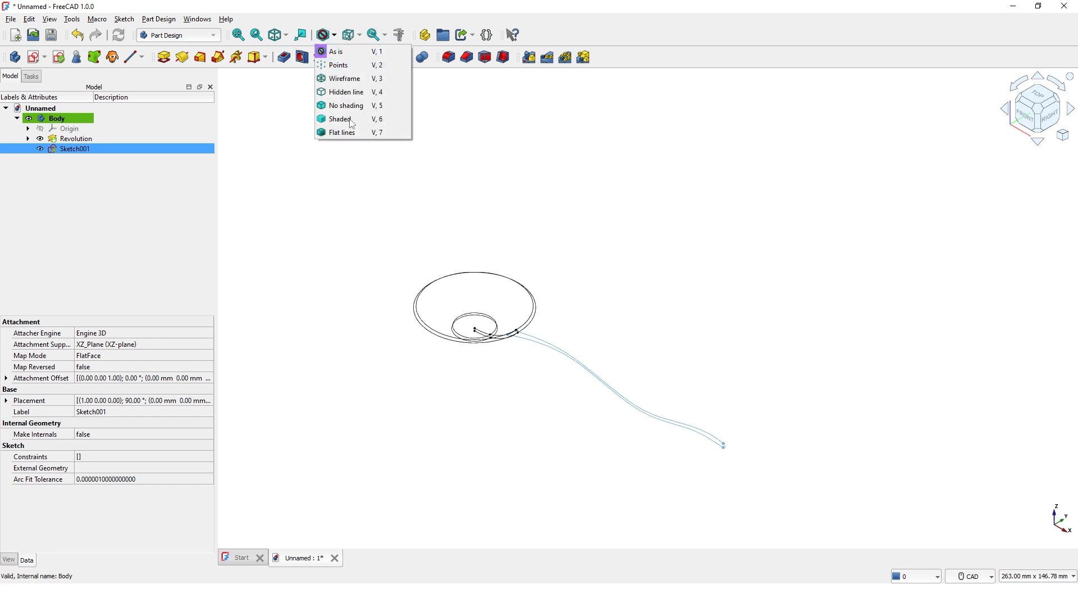
{"action": "left_click", "coordinate": [342, 132]}
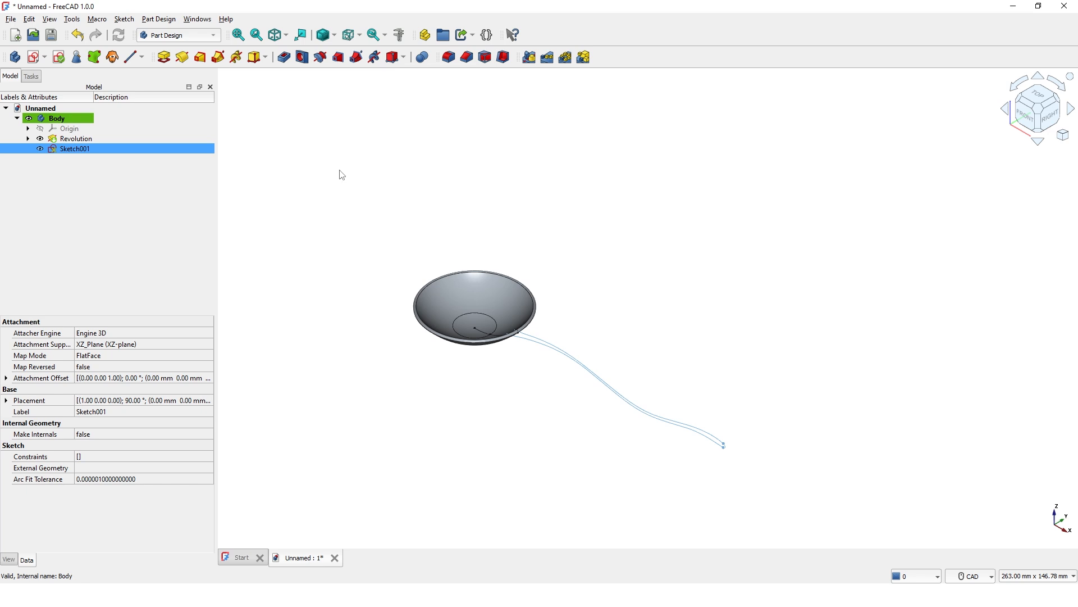
Step: Pad the handle profile sketch 10 mm, symmetric to the sketch plane
{"action": "left_click", "coordinate": [165, 61]}
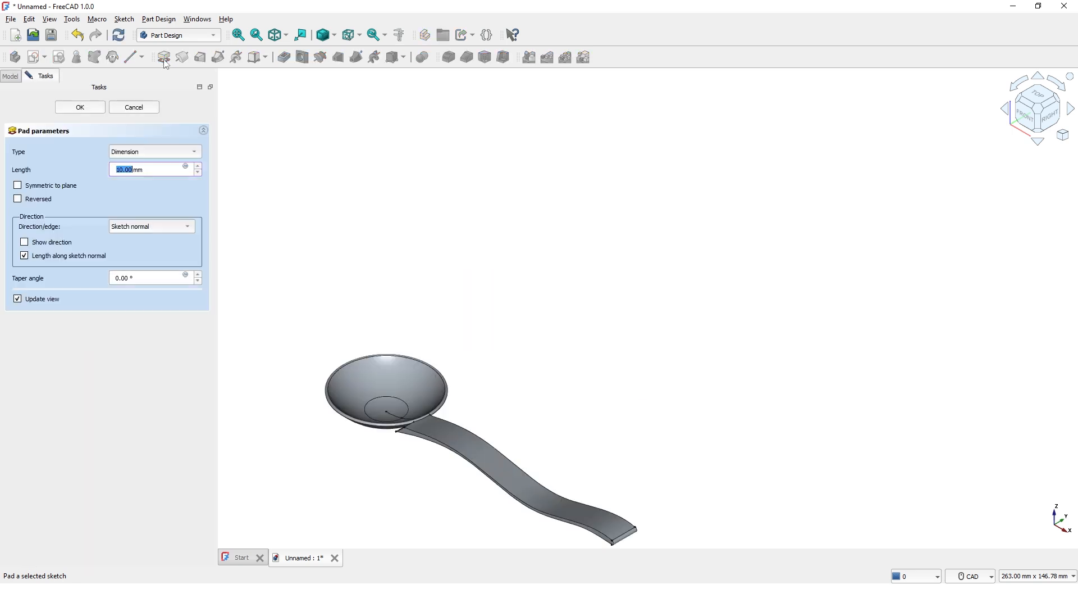
{"action": "left_click", "coordinate": [17, 186]}
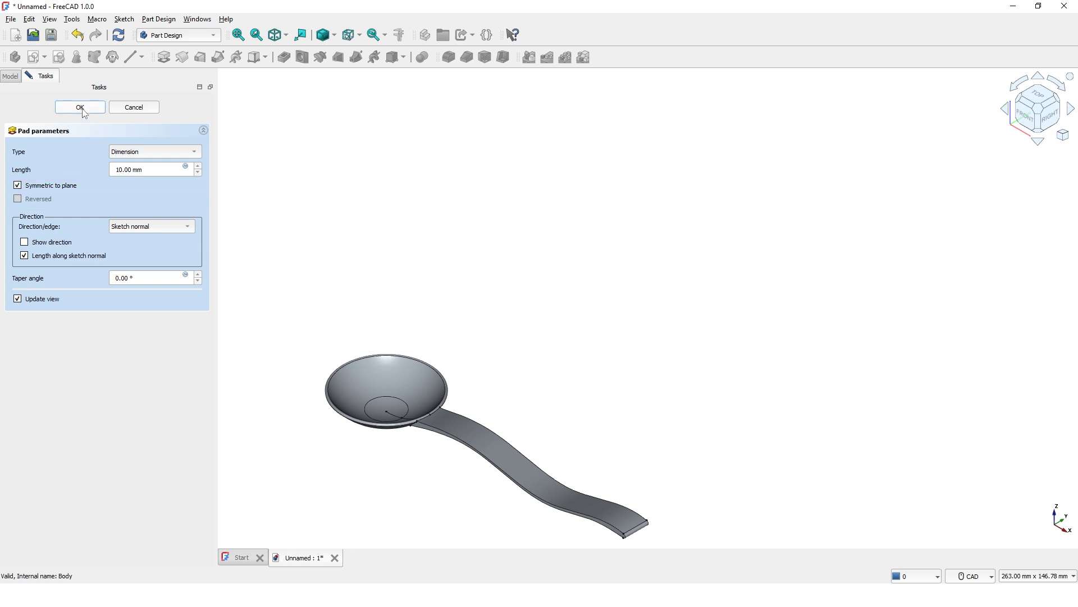
{"action": "left_click", "coordinate": [80, 107]}
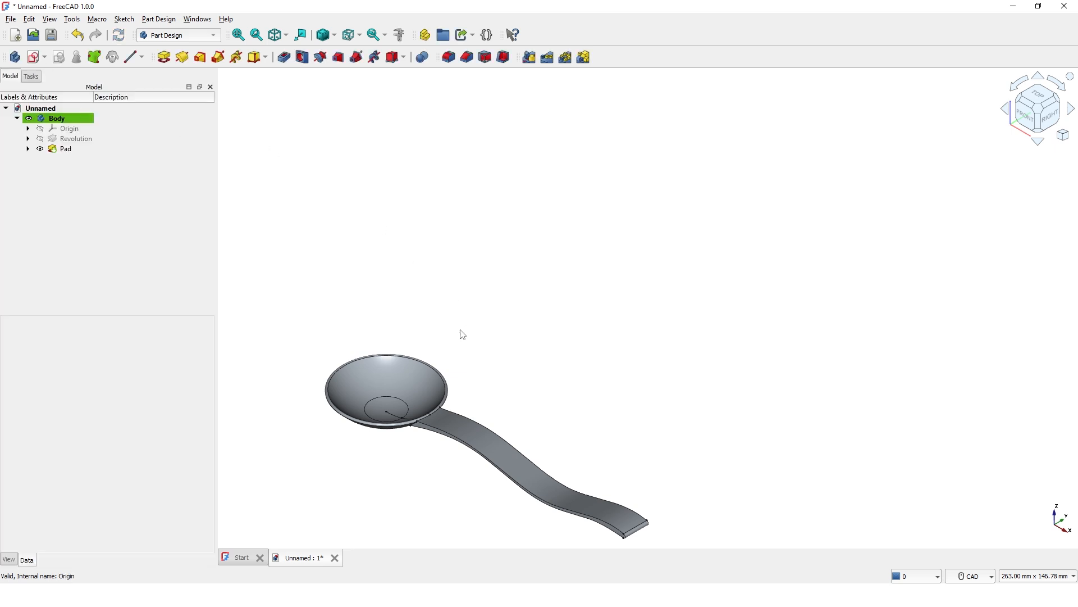
Step: Fillet the edge where the handle's underside meets the bowl's outer surface with a 15 mm radius
{"action": "middle_click_drag", "start_coordinate": [487, 368], "coordinate": [629, 247]}
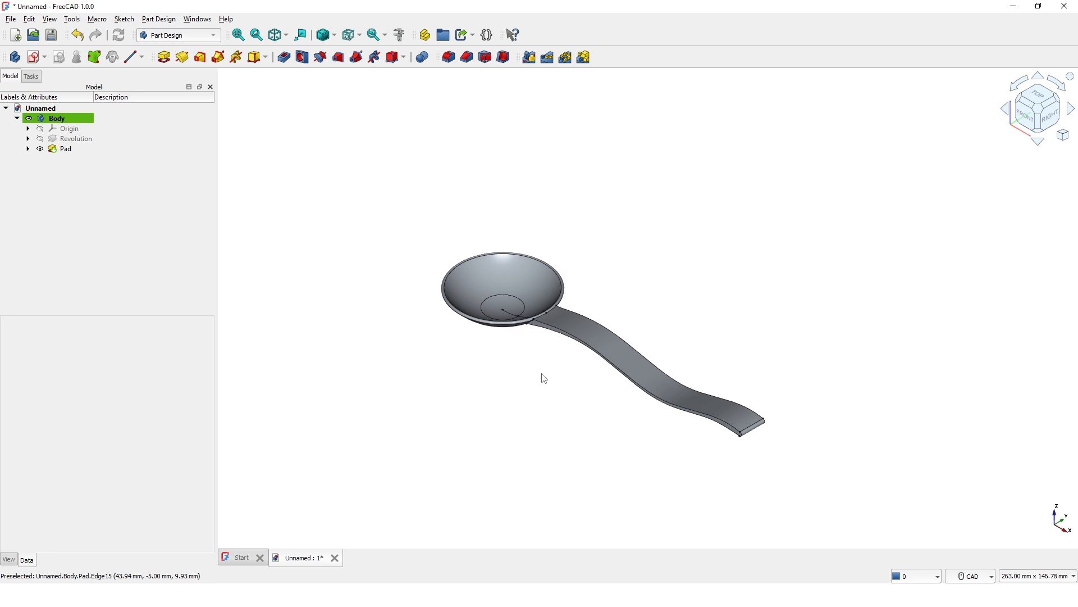
{"action": "scroll", "coordinate": [544, 377], "scroll_direction": "up", "scroll_amount": 5}
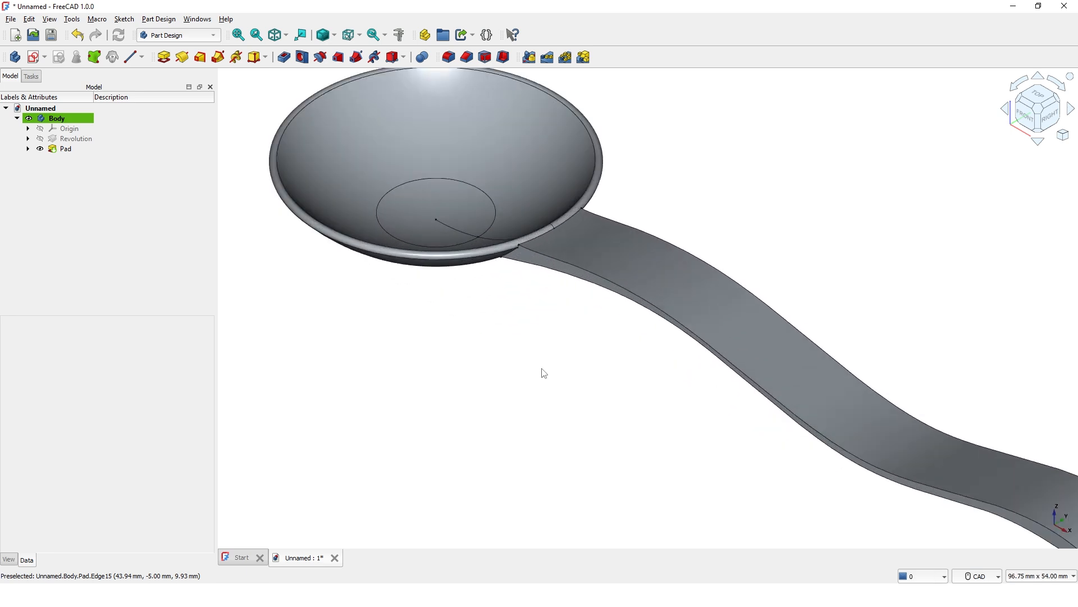
{"action": "middle_click_drag", "start_coordinate": [544, 373], "coordinate": [534, 430]}
{"action": "scroll", "coordinate": [529, 414], "scroll_direction": "up", "scroll_amount": 3}
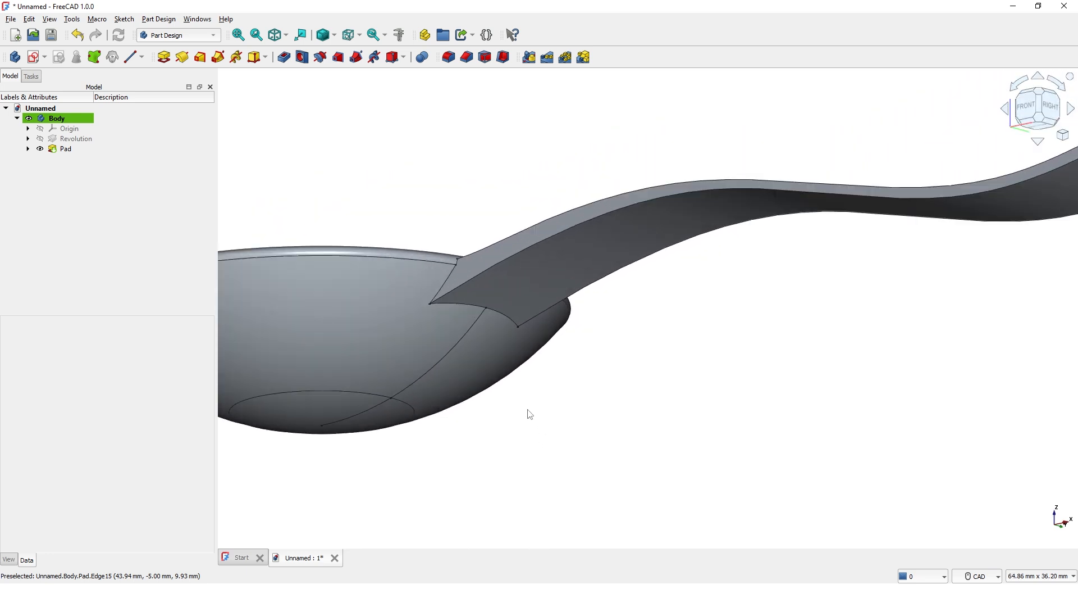
{"action": "scroll", "coordinate": [529, 414], "scroll_direction": "up", "scroll_amount": 2}
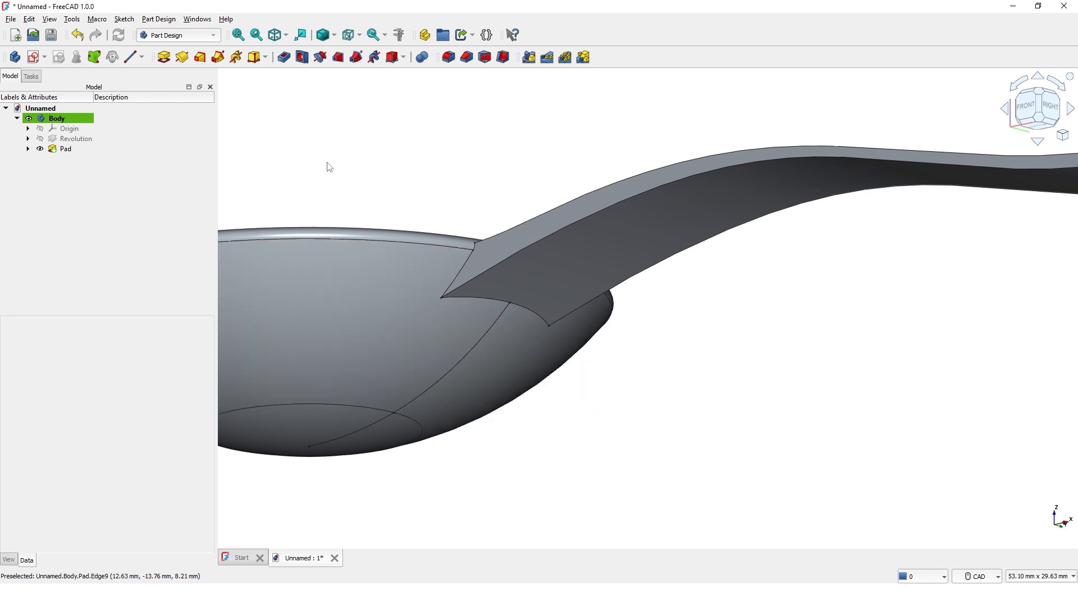
{"action": "left_click", "coordinate": [450, 57]}
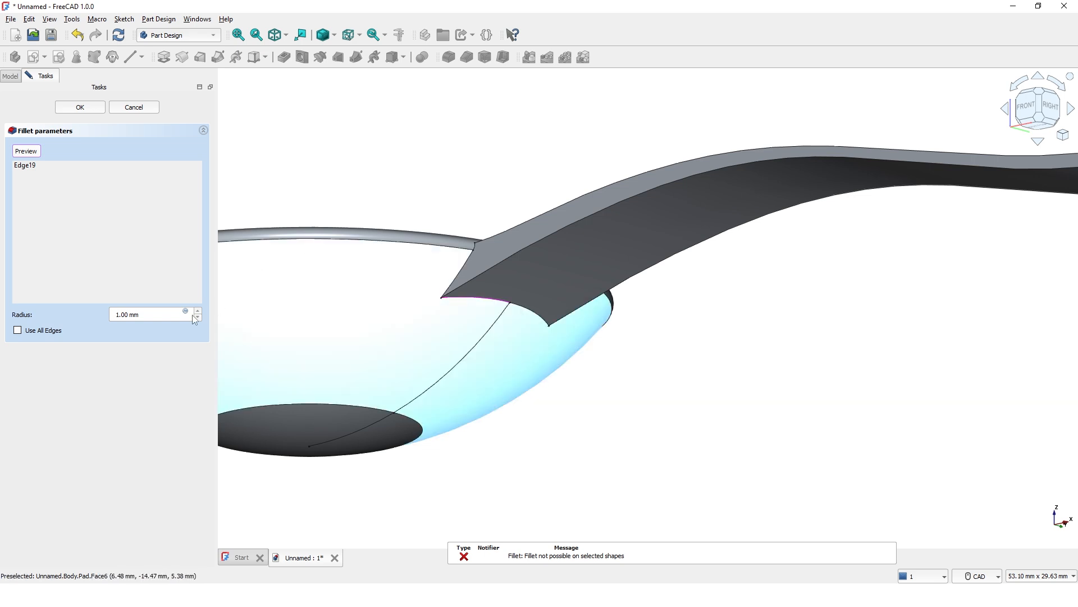
{"action": "left_click", "coordinate": [138, 315]}
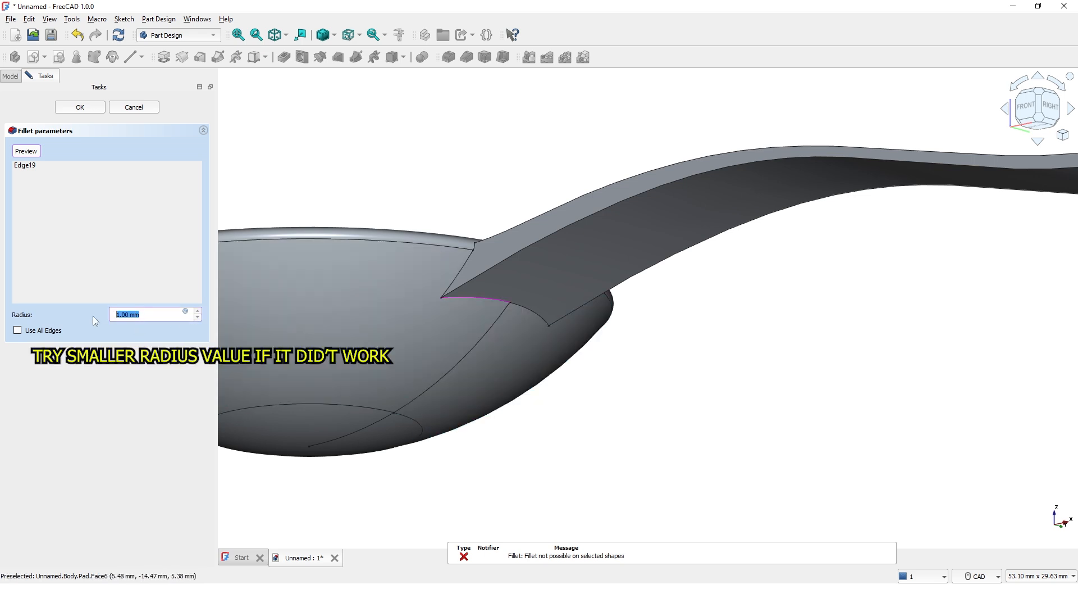
{"action": "type", "text": "15"}
{"action": "key", "text": "Return"}
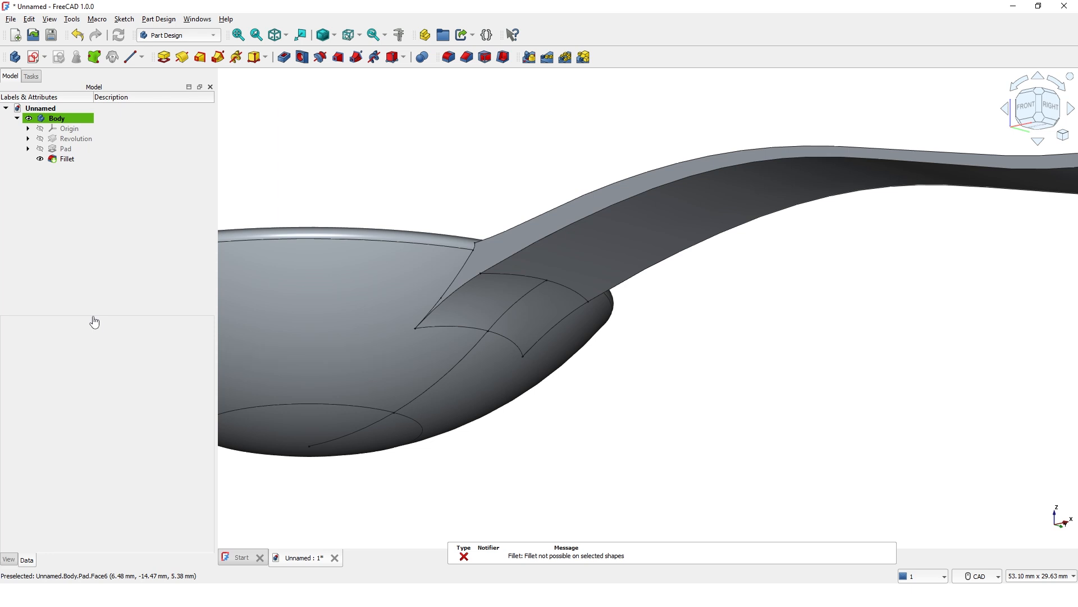
Step: Fillet the edge where the handle's top surface meets the bowl's rim with a 1 mm radius
{"action": "scroll", "coordinate": [645, 469], "scroll_direction": "up", "scroll_amount": 1}
{"action": "scroll", "coordinate": [646, 442], "scroll_direction": "down", "scroll_amount": 5}
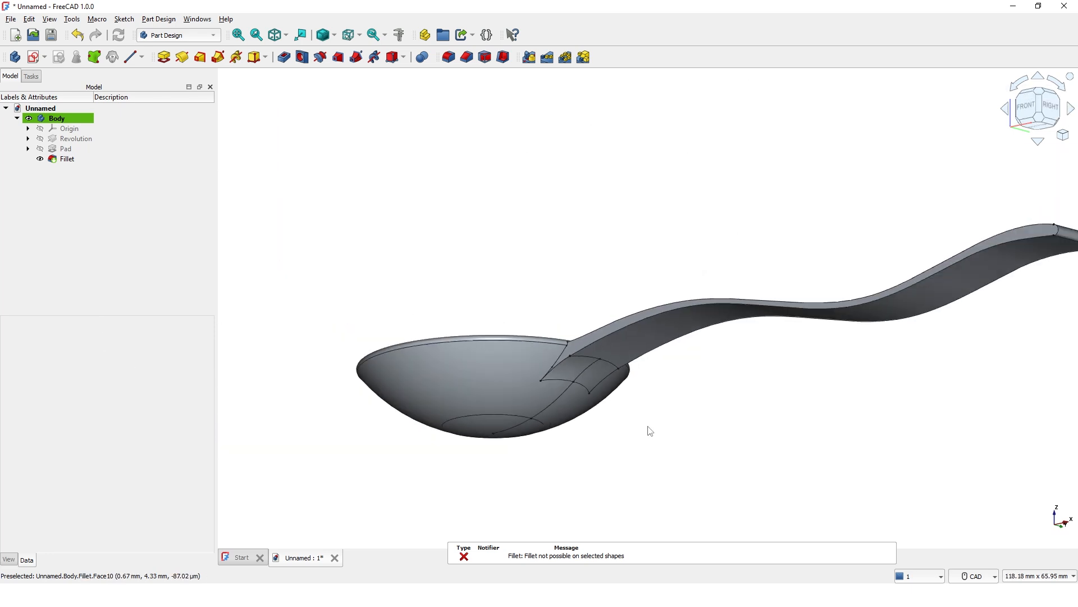
{"action": "middle_click_drag", "start_coordinate": [663, 411], "coordinate": [647, 262]}
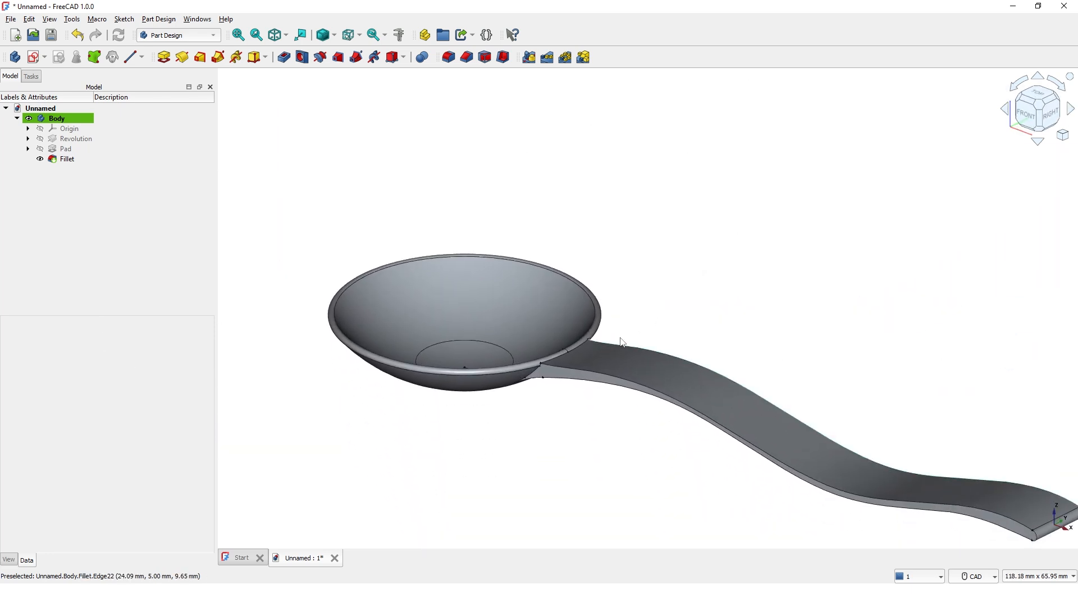
{"action": "scroll", "coordinate": [622, 341], "scroll_direction": "up", "scroll_amount": 6}
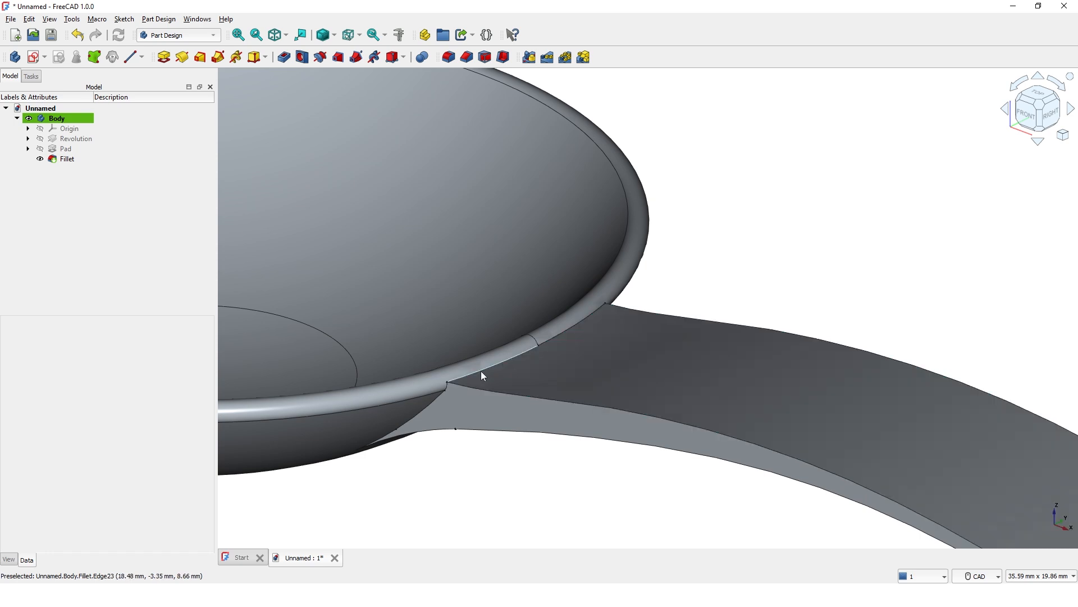
{"action": "left_click", "coordinate": [481, 372]}
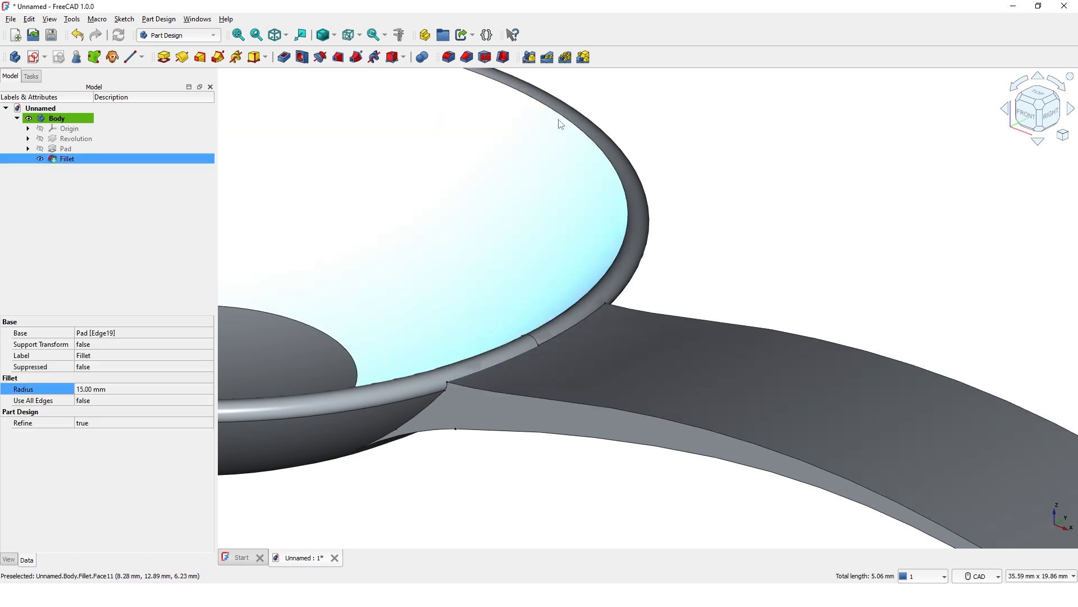
{"action": "left_click", "coordinate": [447, 59]}
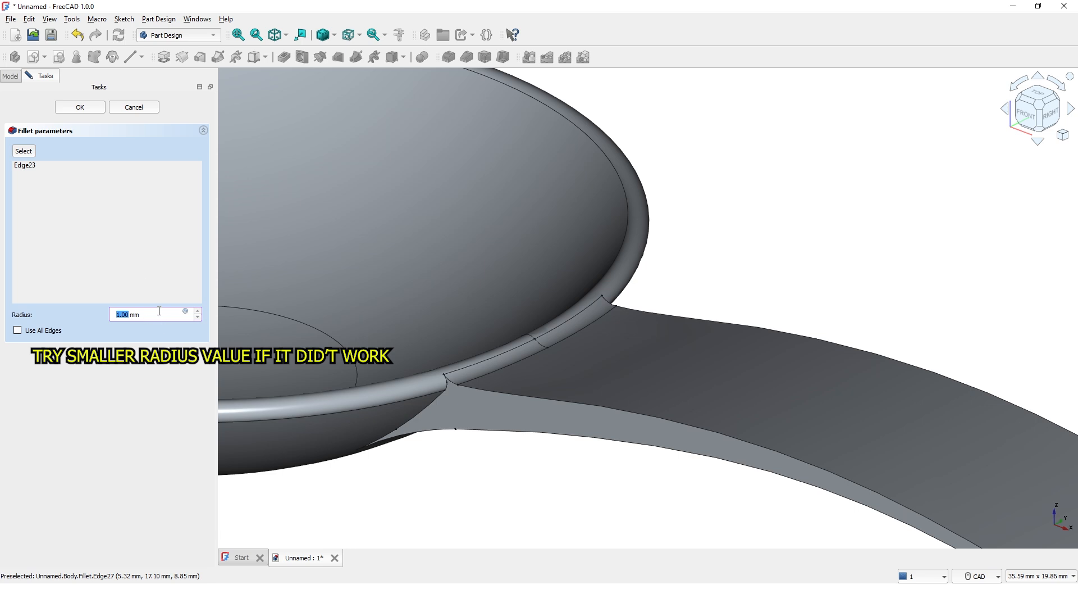
{"action": "left_click", "coordinate": [88, 109]}
Step: Start a new sketch on the XY plane in top view and show the model in Wireframe display style
{"action": "scroll", "coordinate": [802, 233], "scroll_direction": "down", "scroll_amount": 3}
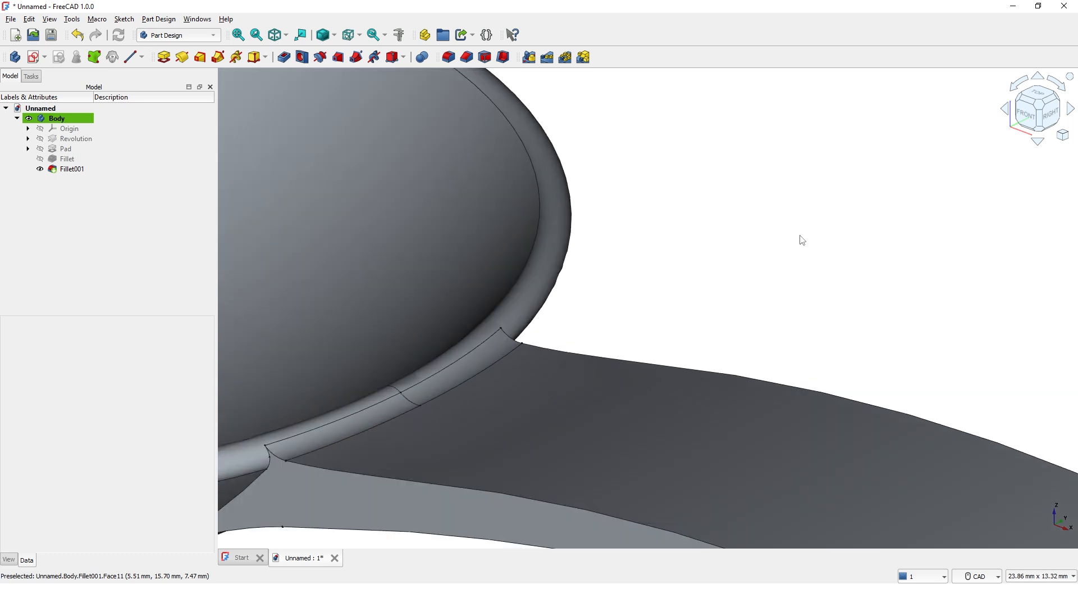
{"action": "scroll", "coordinate": [755, 240], "scroll_direction": "down", "scroll_amount": 6}
{"action": "middle_click_drag", "start_coordinate": [809, 222], "coordinate": [604, 278]}
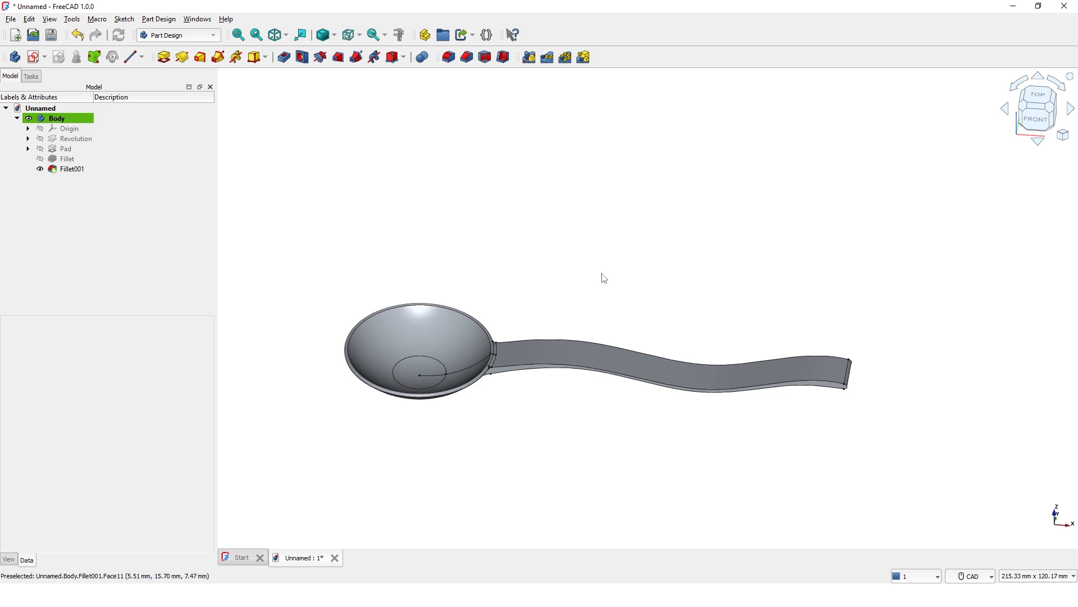
{"action": "left_click", "coordinate": [1043, 97]}
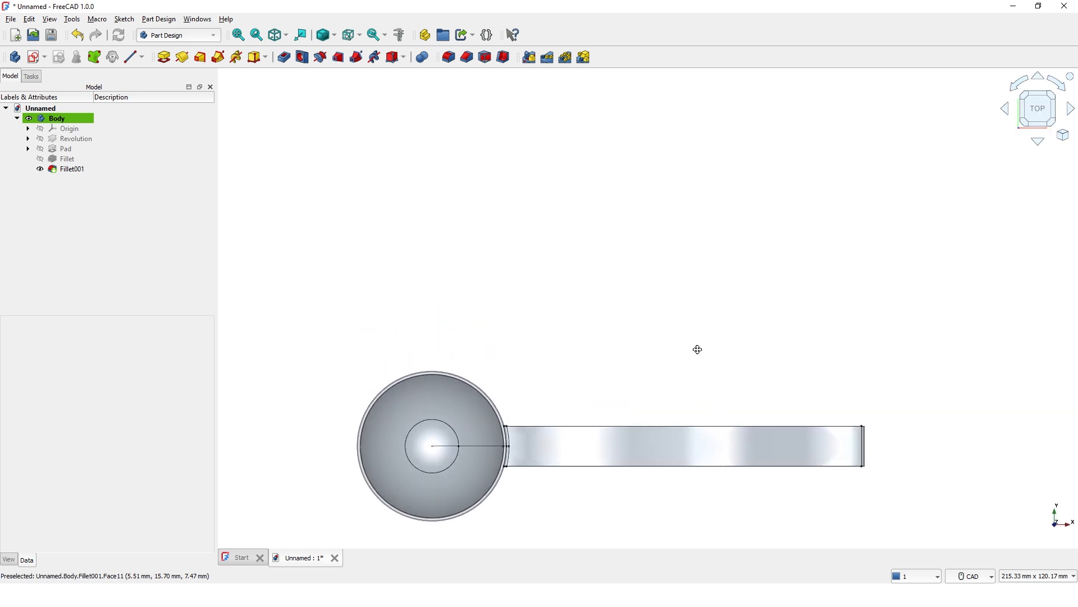
{"action": "middle_click_drag", "start_coordinate": [698, 349], "coordinate": [683, 274]}
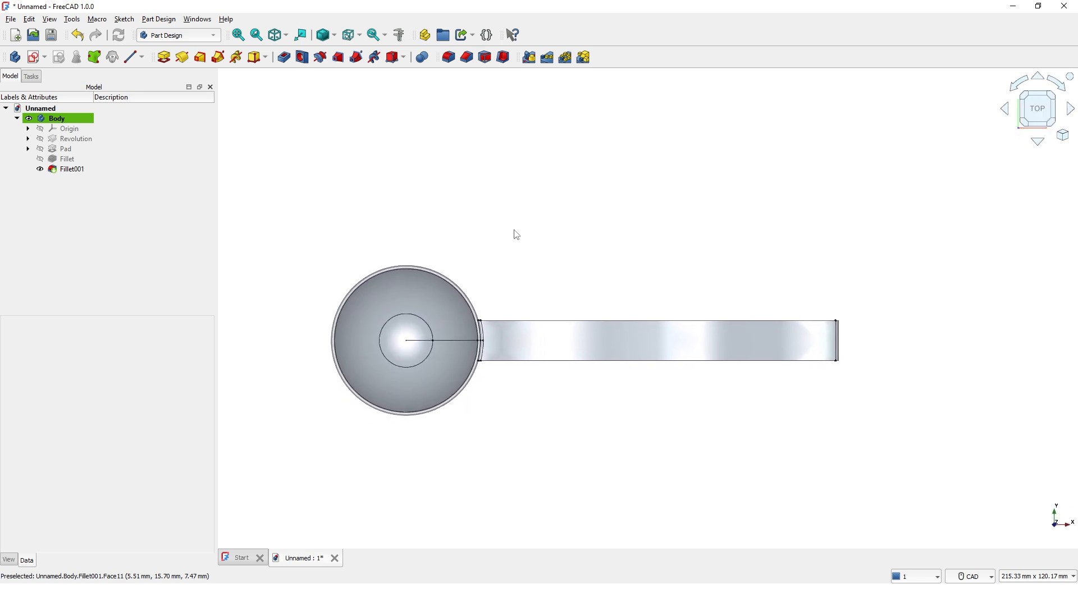
{"action": "left_click", "coordinate": [35, 57]}
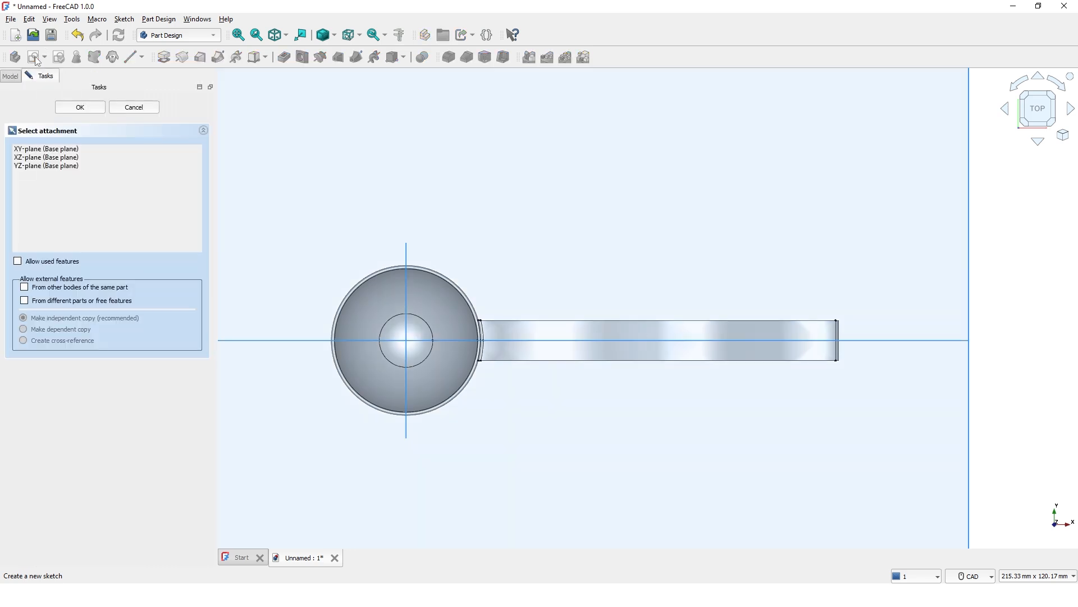
{"action": "left_click", "coordinate": [971, 282]}
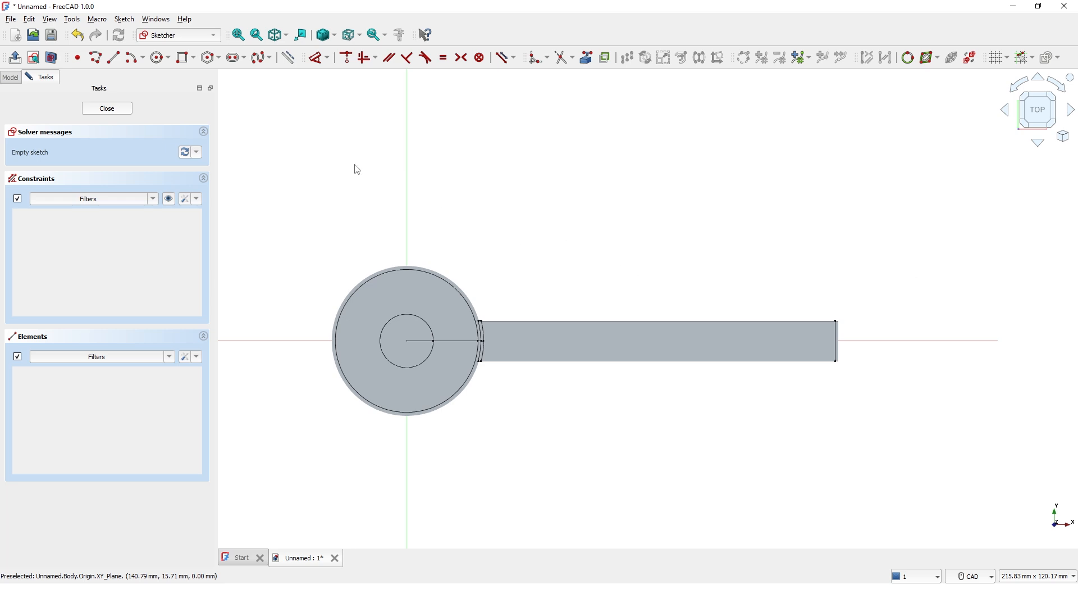
{"action": "left_click", "coordinate": [326, 34]}
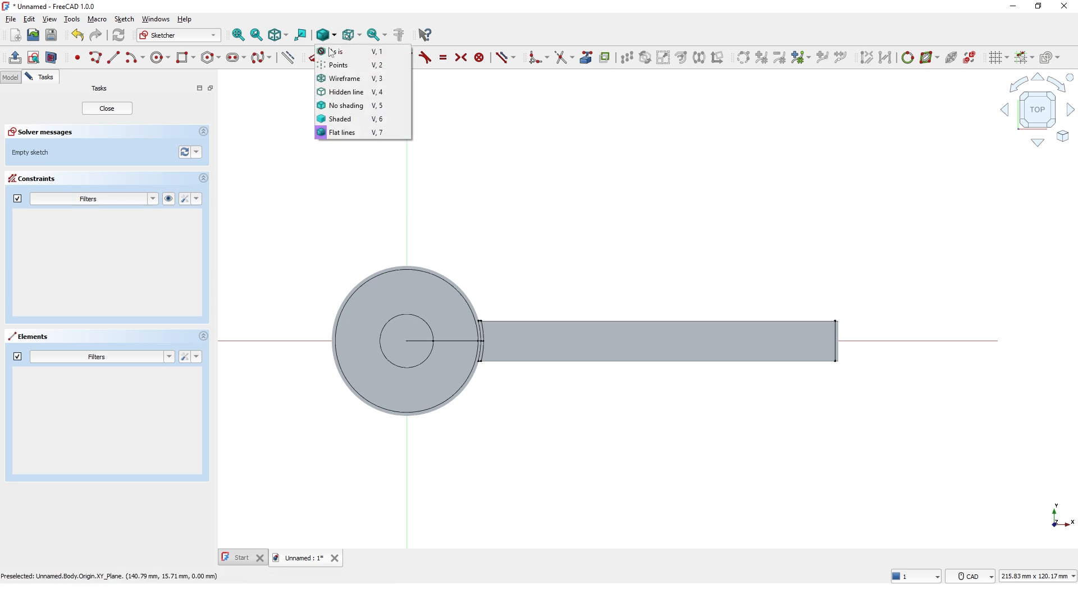
{"action": "left_click", "coordinate": [335, 79]}
{"action": "scroll", "coordinate": [565, 299], "scroll_direction": "up", "scroll_amount": 3}
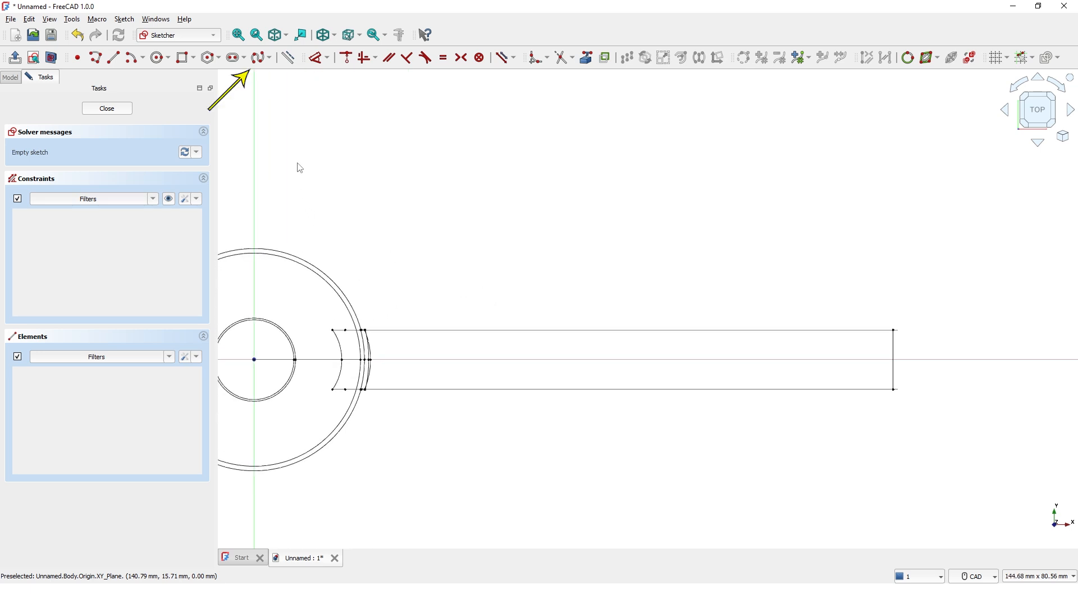
Step: Draw a five-knot B-spline along the handle's positive-Y edge, starting and ending outside the handle and dipping inward along its middle
{"action": "left_click", "coordinate": [254, 59]}
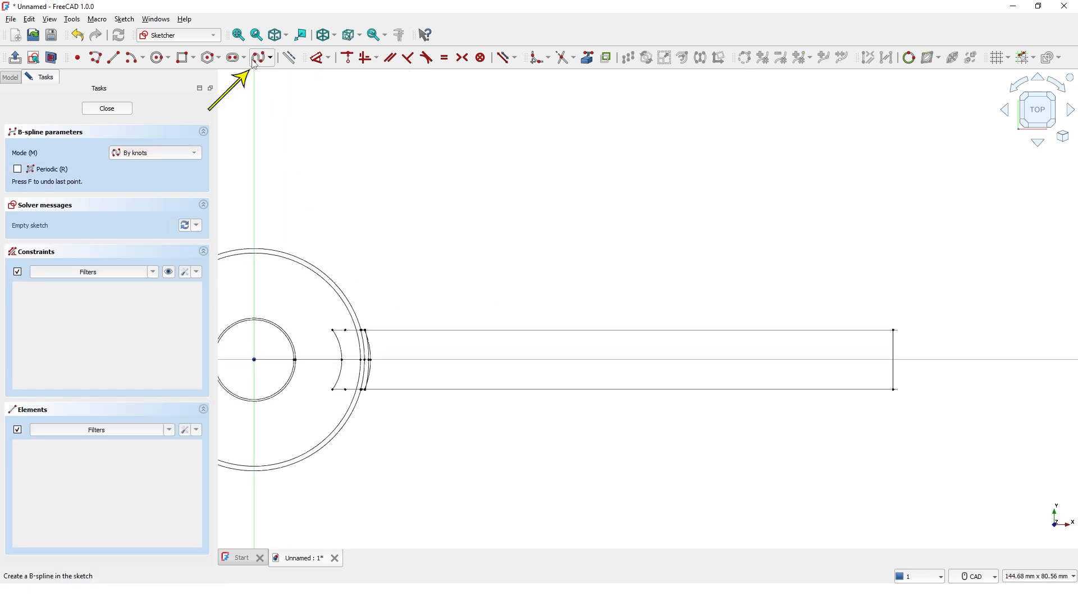
{"action": "left_click", "coordinate": [362, 317]}
{"action": "left_click", "coordinate": [427, 340]}
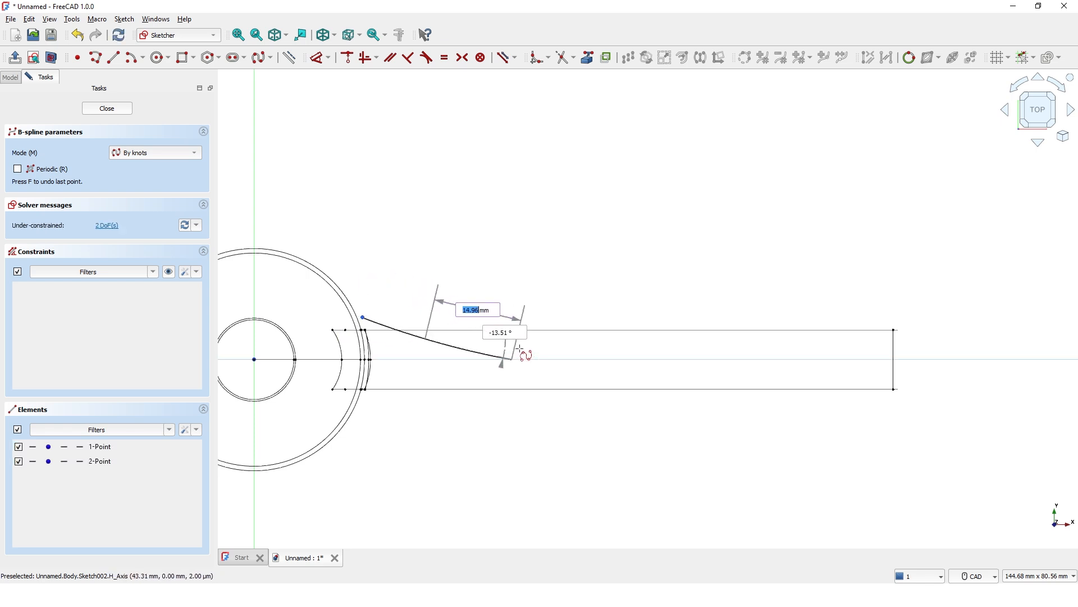
{"action": "left_click", "coordinate": [564, 349]}
{"action": "left_click", "coordinate": [751, 342]}
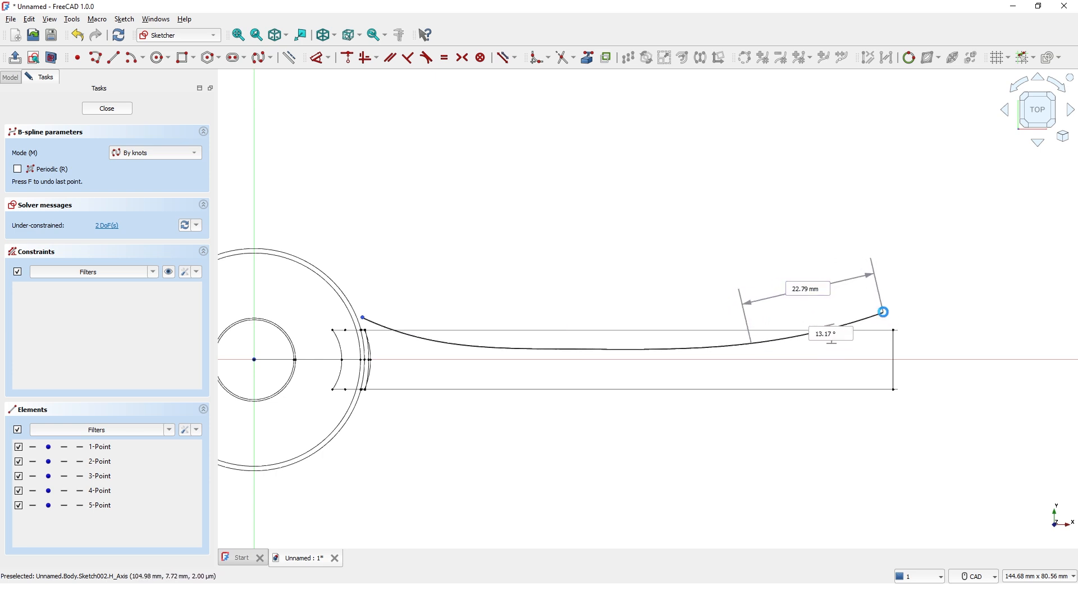
{"action": "right_click", "coordinate": [884, 311]}
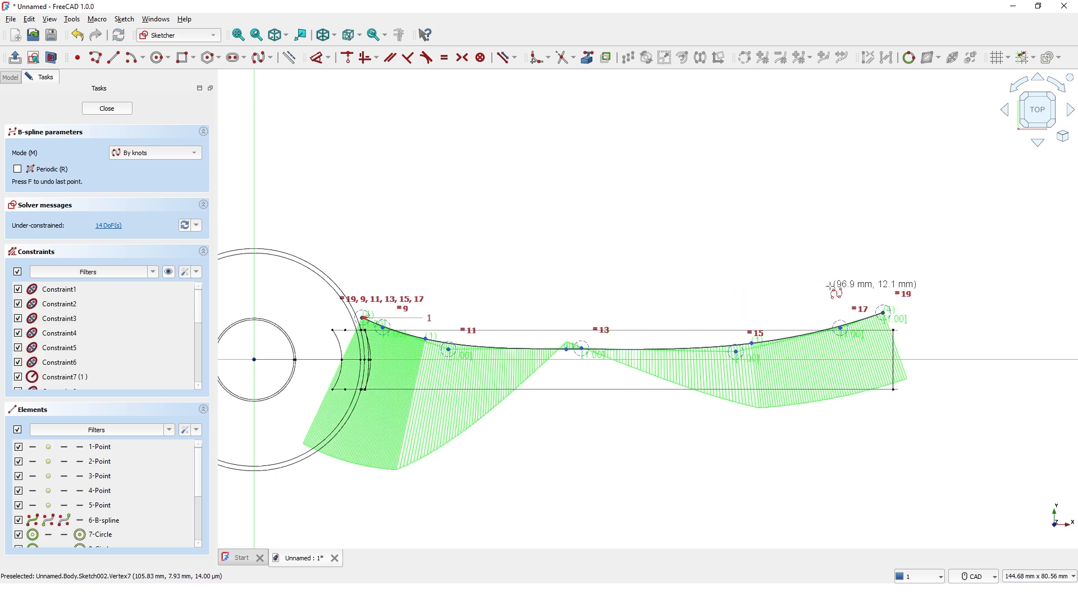
Step: Close the spline profile with a horizontal line about 88 mm long joining its two endpoints
{"action": "left_click", "coordinate": [112, 59]}
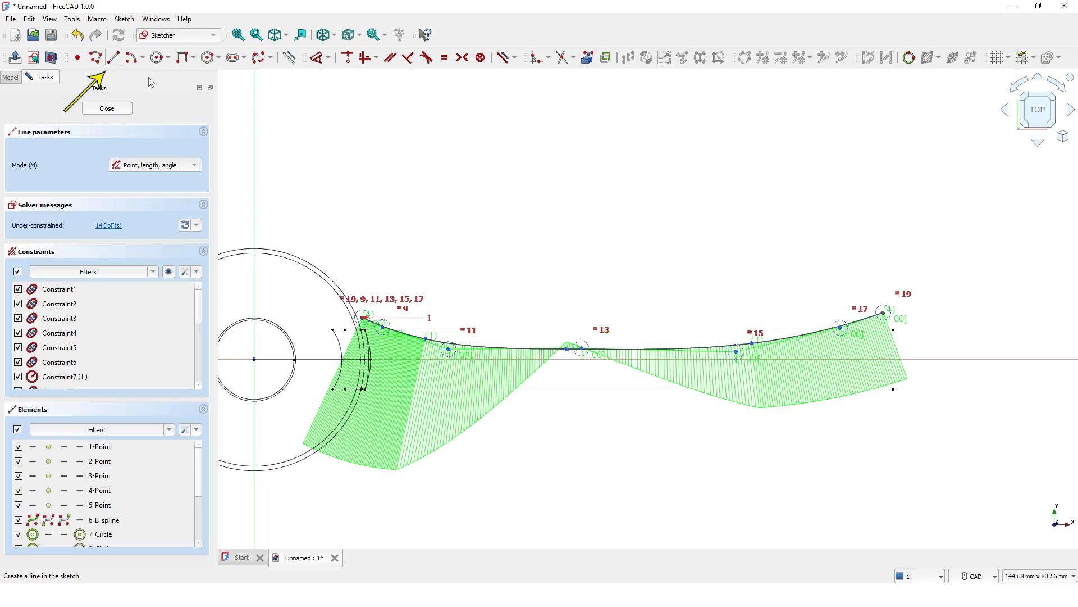
{"action": "left_click", "coordinate": [363, 317]}
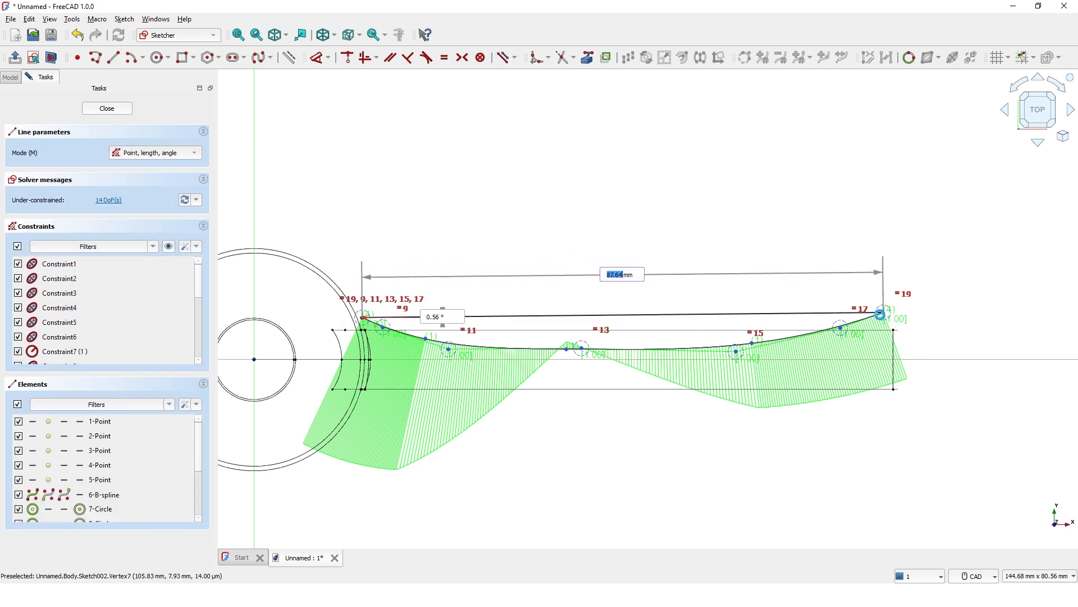
{"action": "left_click", "coordinate": [880, 314]}
{"action": "right_click", "coordinate": [392, 395]}
Step: Smooth the B-spline's inward curve by adjusting its points near the bowl, at mid-handle and towards the handle's end
{"action": "scroll", "coordinate": [392, 395], "scroll_direction": "up", "scroll_amount": 2}
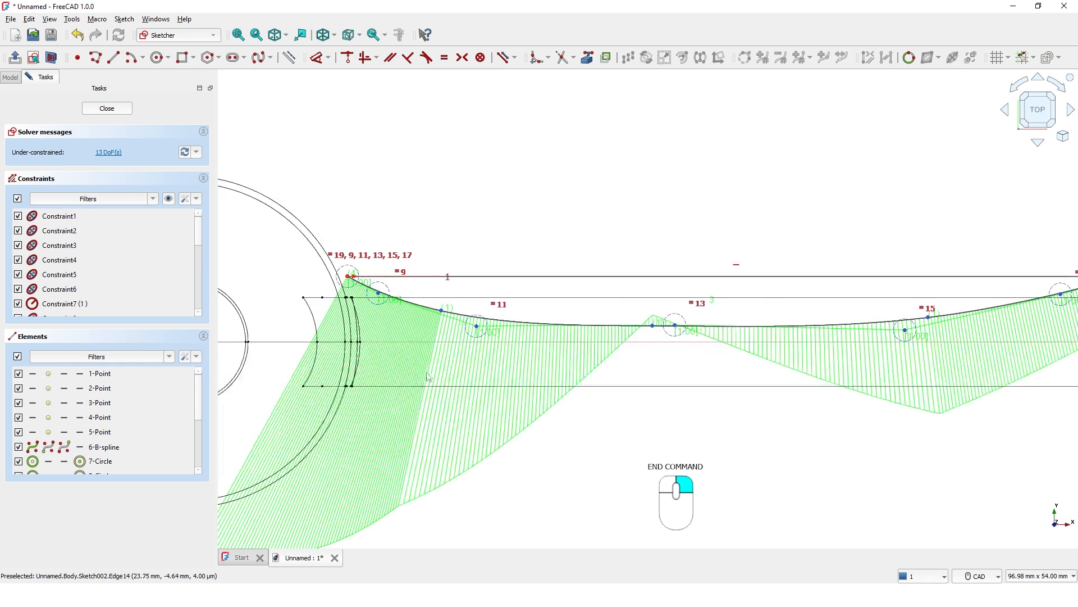
{"action": "scroll", "coordinate": [427, 376], "scroll_direction": "up", "scroll_amount": 1}
{"action": "mouse_move", "coordinate": [427, 376]}
{"action": "middle_mouse_down"}
{"action": "mouse_move", "coordinate": [410, 373]}
{"action": "mouse_move", "coordinate": [375, 395]}
{"action": "mouse_move", "coordinate": [408, 391]}
{"action": "middle_mouse_up"}
{"action": "left_click_drag", "start_coordinate": [433, 347], "coordinate": [394, 322]}
{"action": "scroll", "coordinate": [711, 399], "scroll_direction": "down", "scroll_amount": 3}
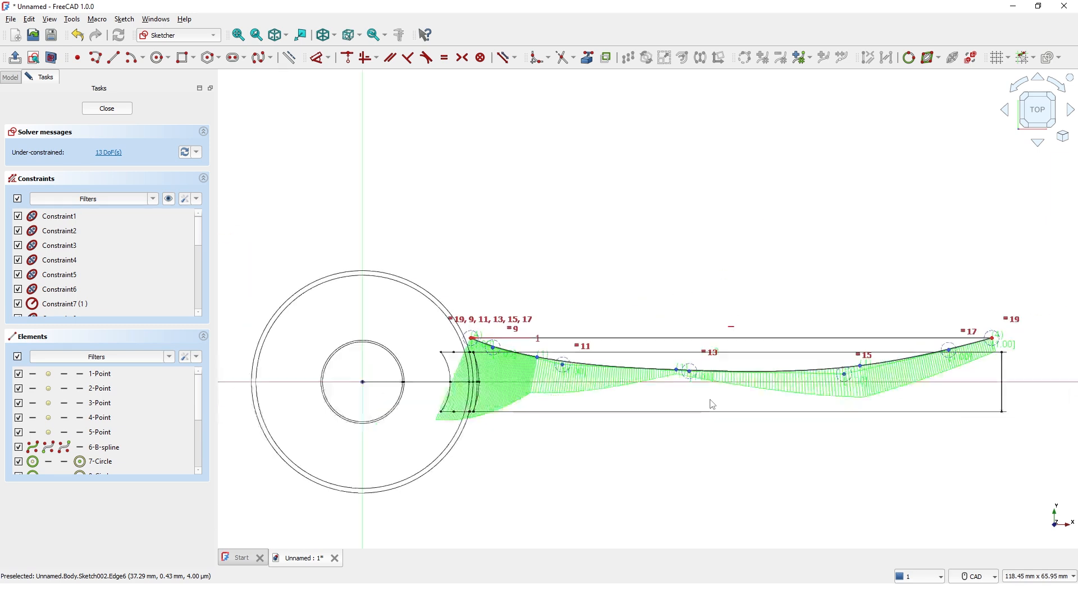
{"action": "scroll", "coordinate": [711, 399], "scroll_direction": "down", "scroll_amount": 1}
{"action": "middle_click_drag", "start_coordinate": [757, 396], "coordinate": [708, 394]}
{"action": "scroll", "coordinate": [708, 393], "scroll_direction": "up", "scroll_amount": 1}
{"action": "left_click_drag", "start_coordinate": [631, 372], "coordinate": [636, 365]}
{"action": "left_click_drag", "start_coordinate": [800, 366], "coordinate": [797, 362]}
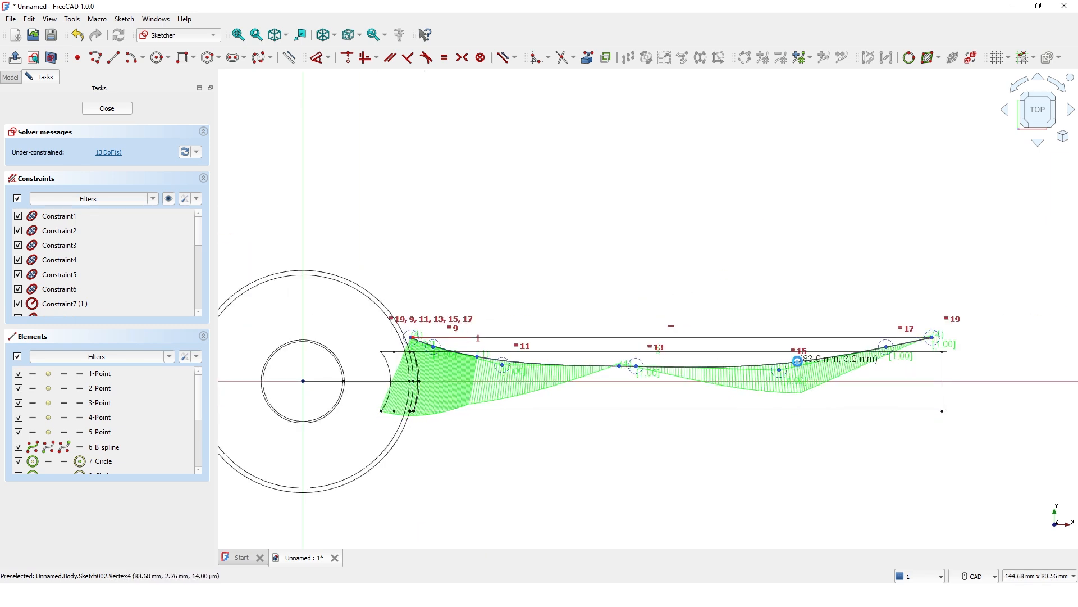
{"action": "left_click_drag", "start_coordinate": [887, 346], "coordinate": [889, 353]}
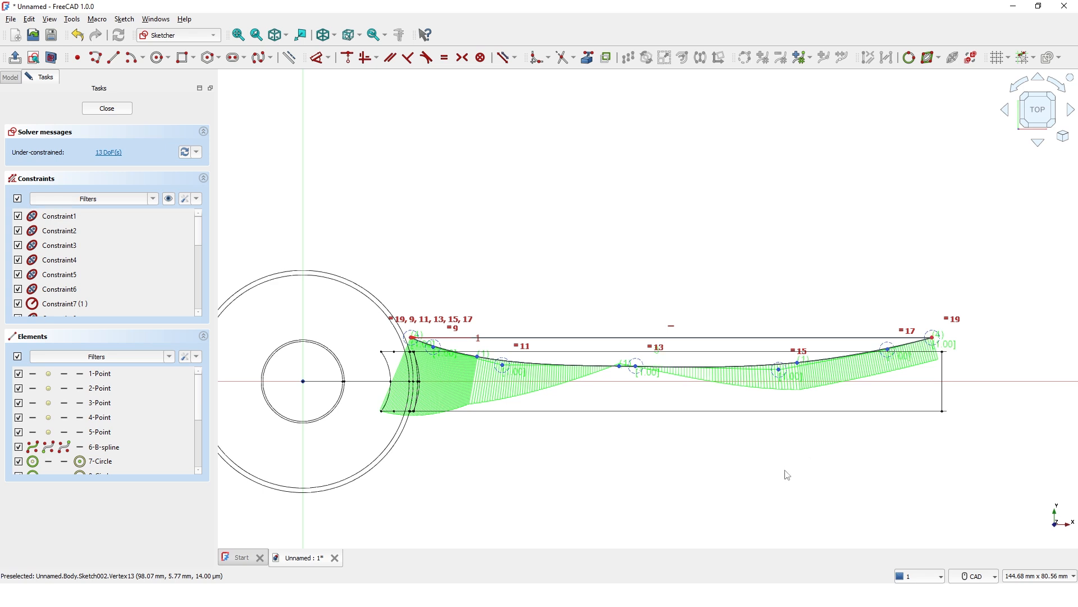
{"action": "middle_click_drag", "start_coordinate": [748, 484], "coordinate": [731, 482]}
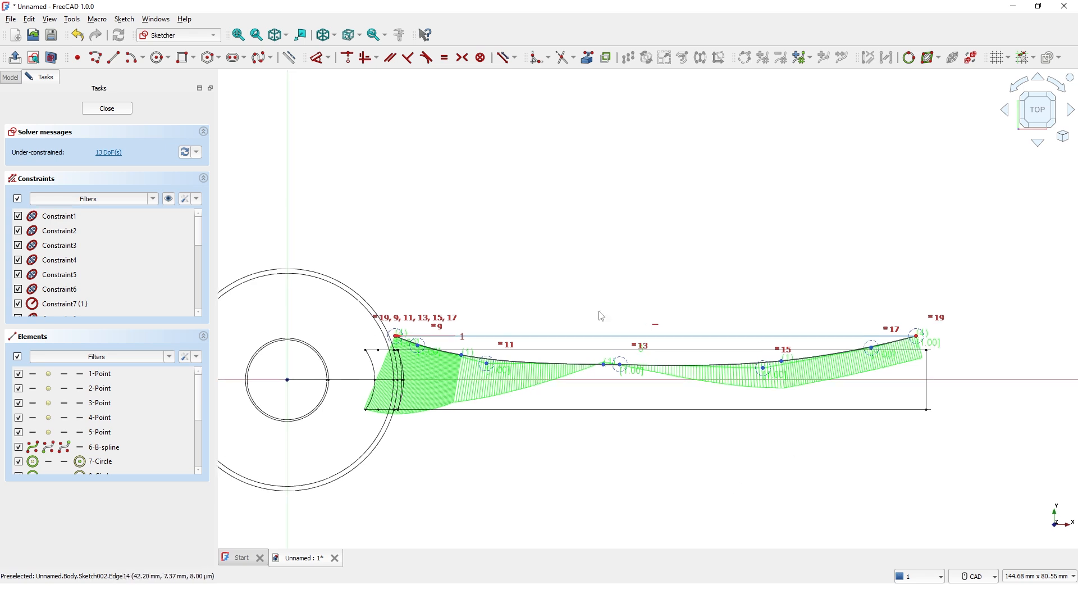
Step: Mirror the B-spline and its closing line about the sketch's horizontal axis, keeping the originals
{"action": "middle_click_drag", "start_coordinate": [546, 309], "coordinate": [551, 296]}
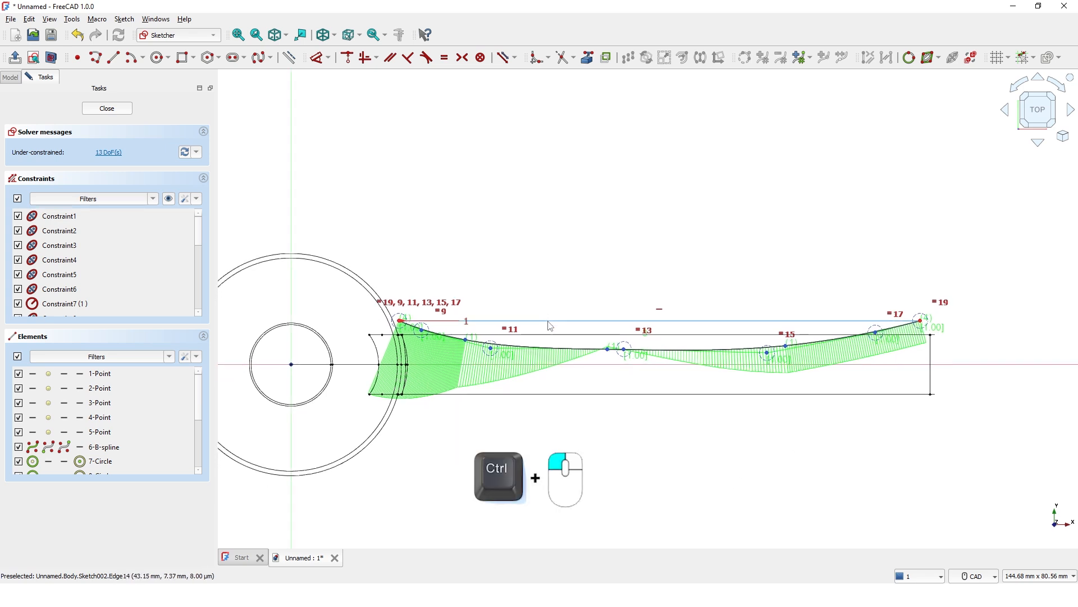
{"action": "left_click", "coordinate": [548, 321], "text": "ctrl"}
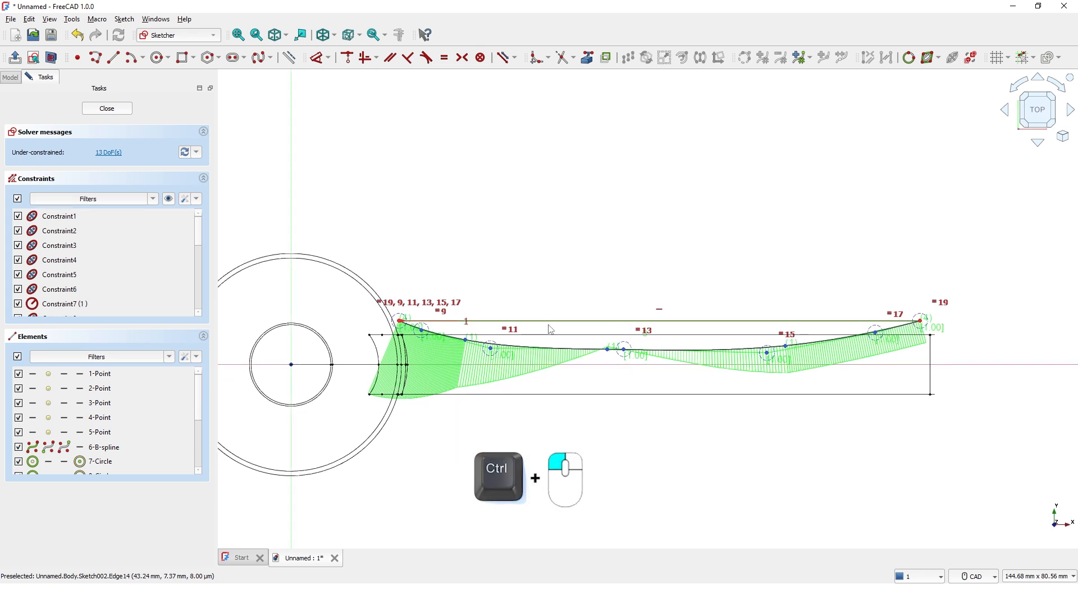
{"action": "left_click", "coordinate": [584, 353], "text": "ctrl"}
{"action": "scroll", "coordinate": [642, 267], "scroll_direction": "up", "scroll_amount": 1}
{"action": "scroll", "coordinate": [642, 267], "scroll_direction": "down", "scroll_amount": 4}
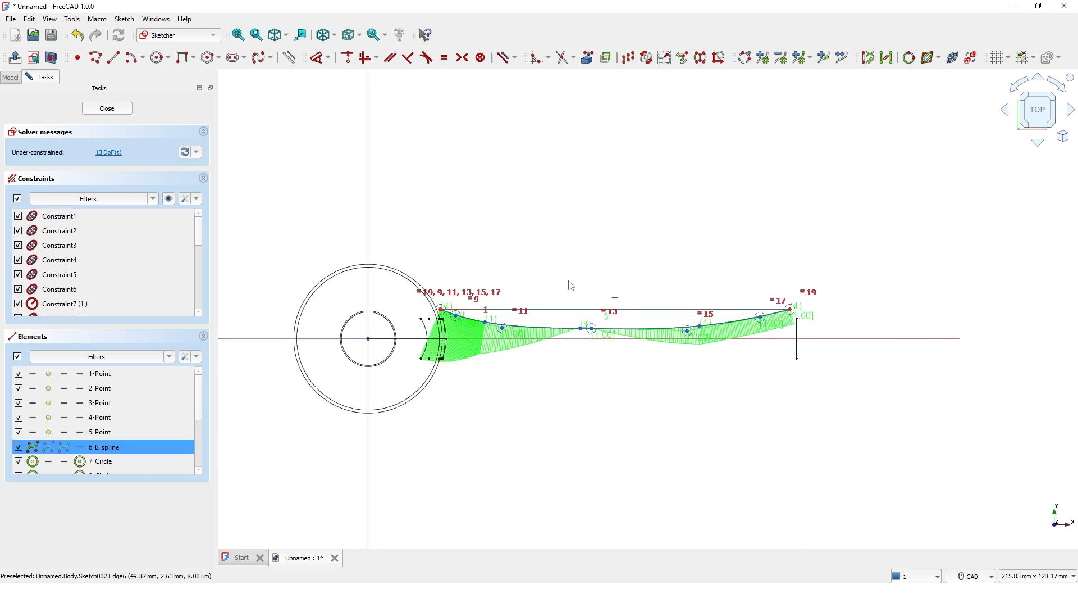
{"action": "left_click", "coordinate": [699, 61]}
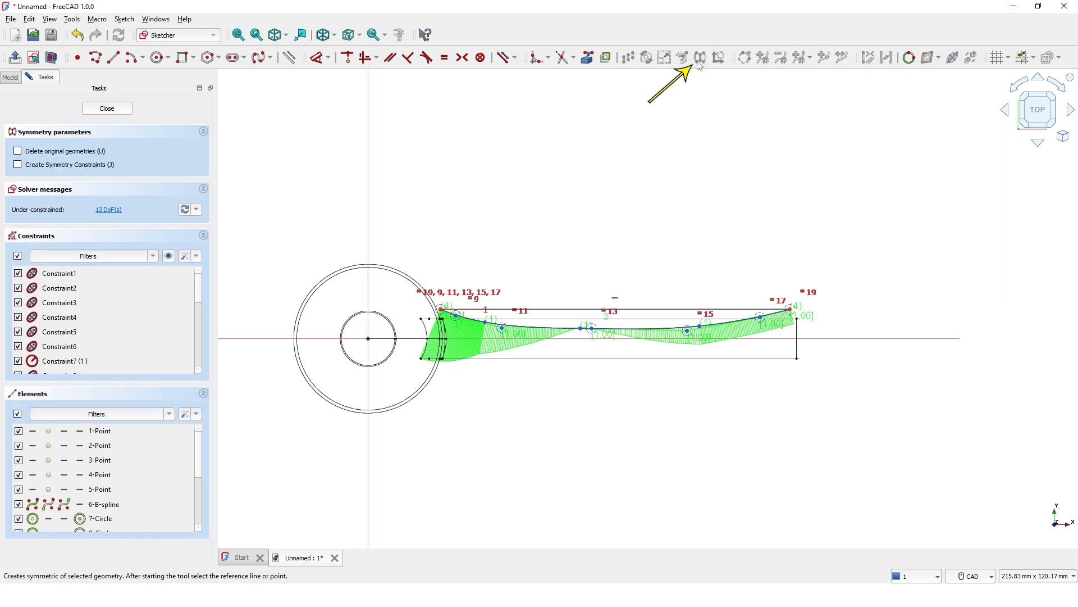
{"action": "left_click", "coordinate": [834, 336]}
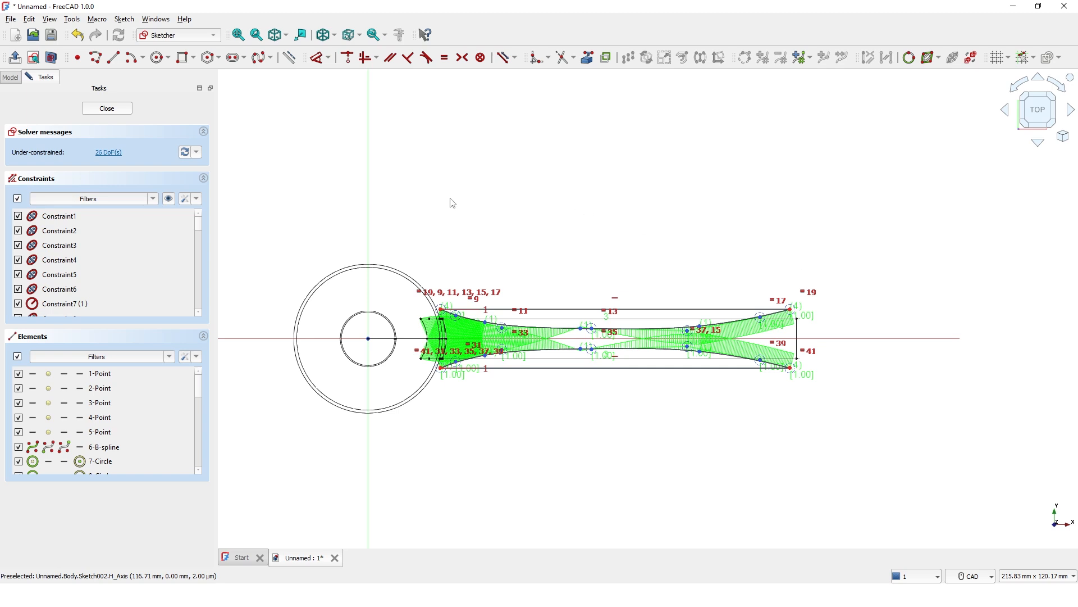
Step: Close the handle cutout sketch and set the model's display style to As is
{"action": "left_click", "coordinate": [107, 109]}
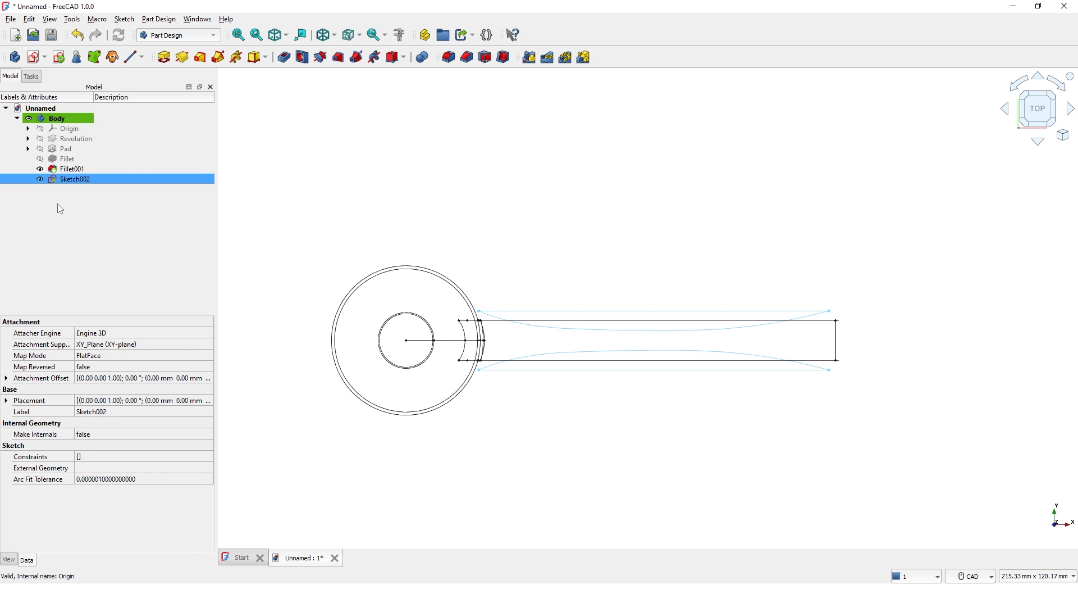
{"action": "double_click", "coordinate": [53, 179]}
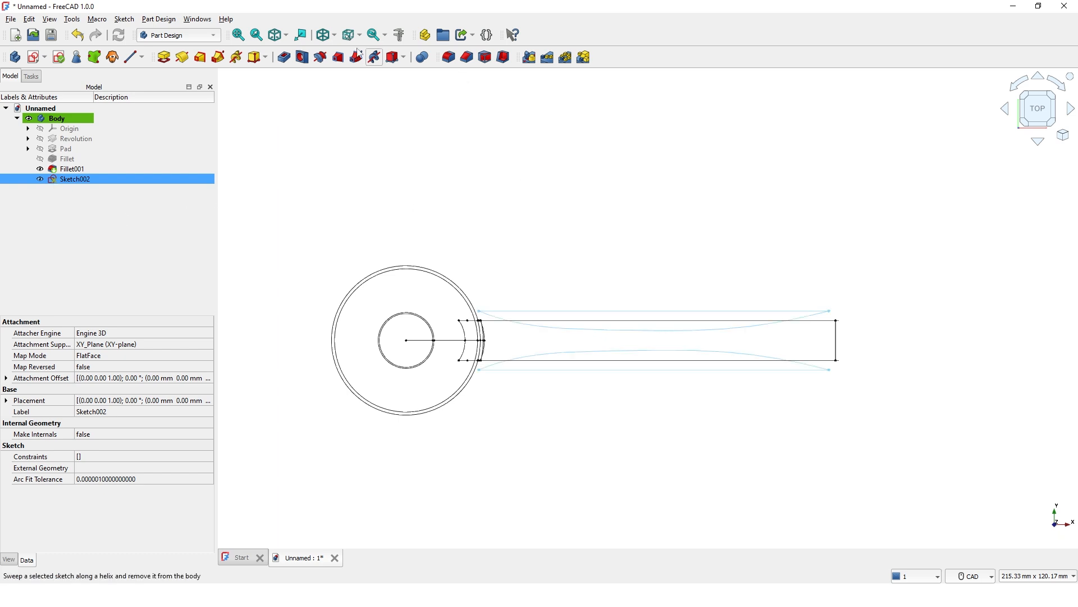
{"action": "left_click", "coordinate": [334, 35]}
{"action": "left_click", "coordinate": [334, 52]}
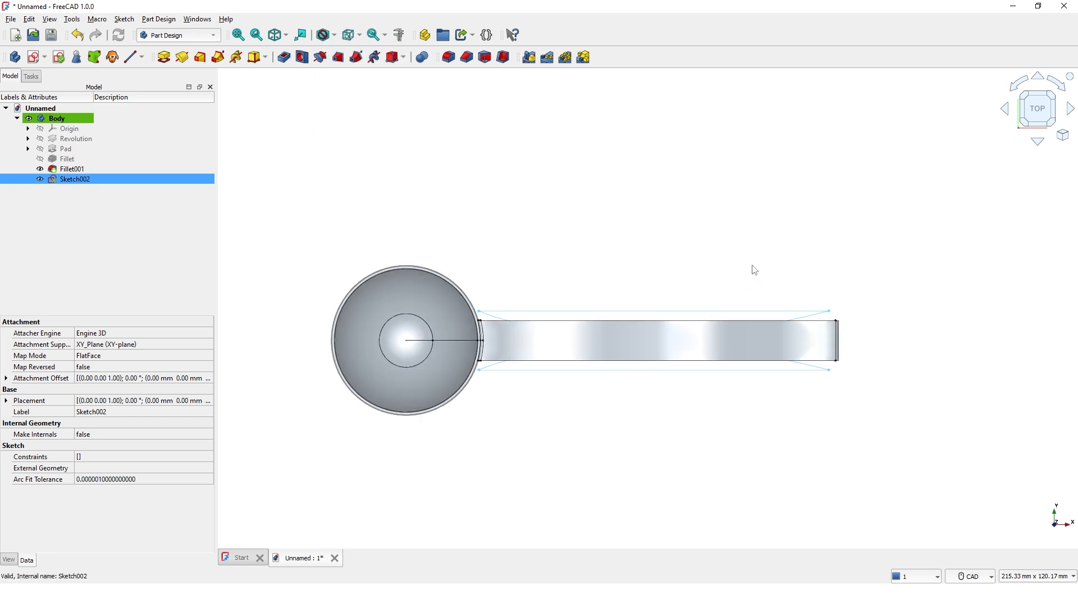
Step: Pocket the mirrored cutout sketch through all in the reversed direction to narrow the handle on both sides
{"action": "left_click", "coordinate": [285, 57]}
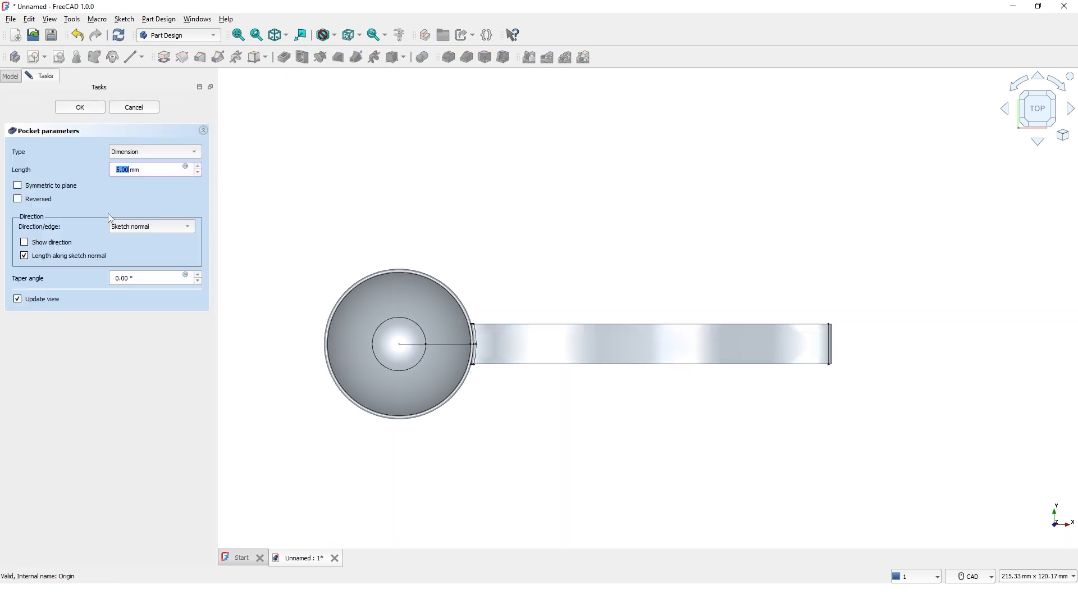
{"action": "left_click", "coordinate": [18, 201]}
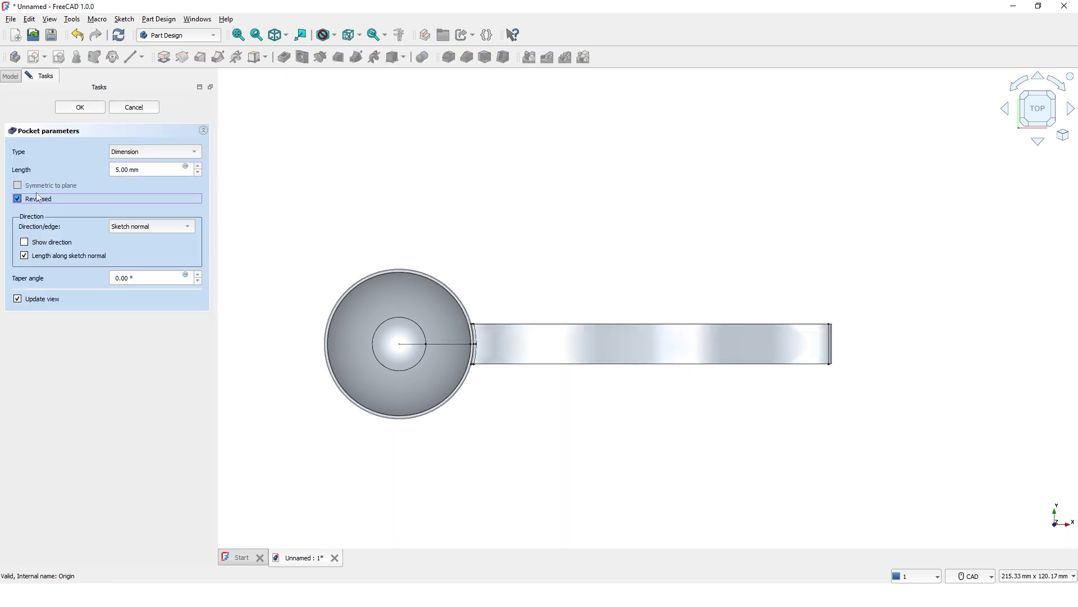
{"action": "left_click", "coordinate": [143, 152]}
{"action": "left_click", "coordinate": [145, 162]}
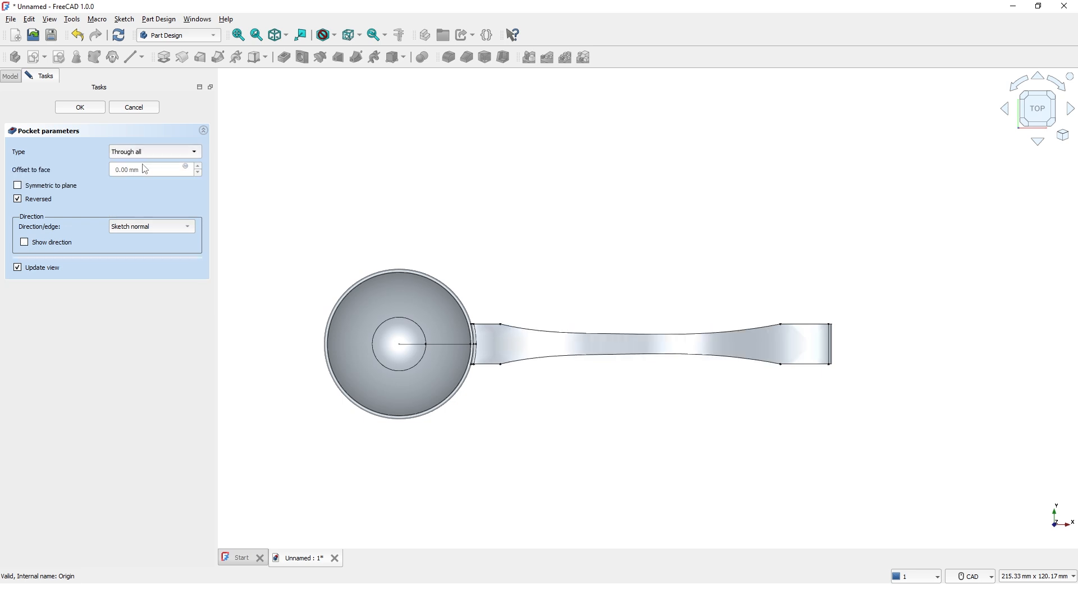
{"action": "left_click", "coordinate": [79, 107]}
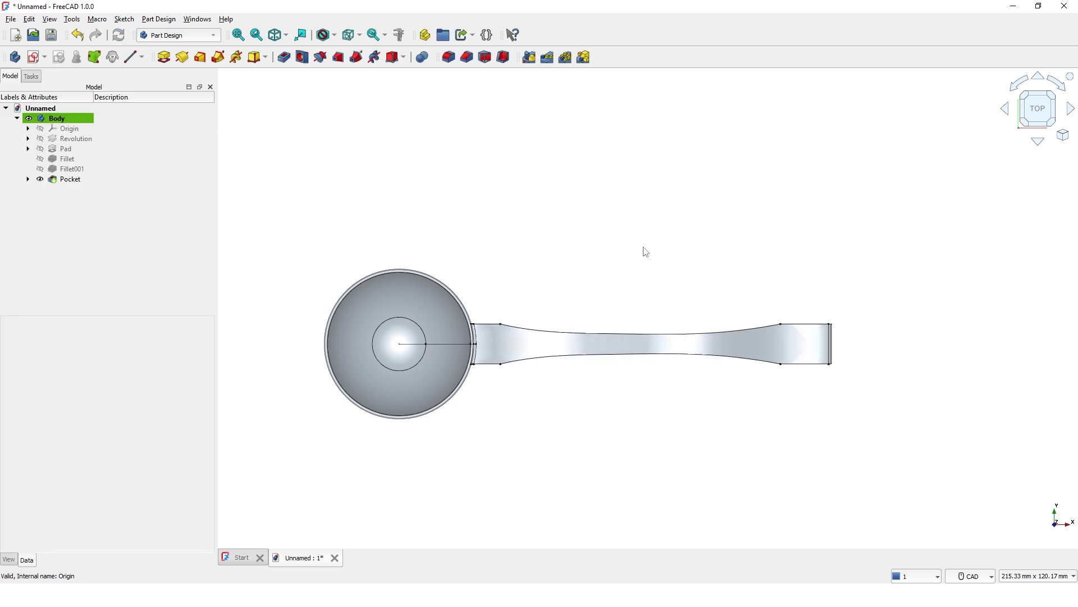
Step: Fillet the two short corner edges where the side cutouts begin near the bowl with a 20 mm radius
{"action": "middle_click_drag", "start_coordinate": [621, 268], "coordinate": [509, 195]}
{"action": "scroll", "coordinate": [497, 232], "scroll_direction": "up", "scroll_amount": 3}
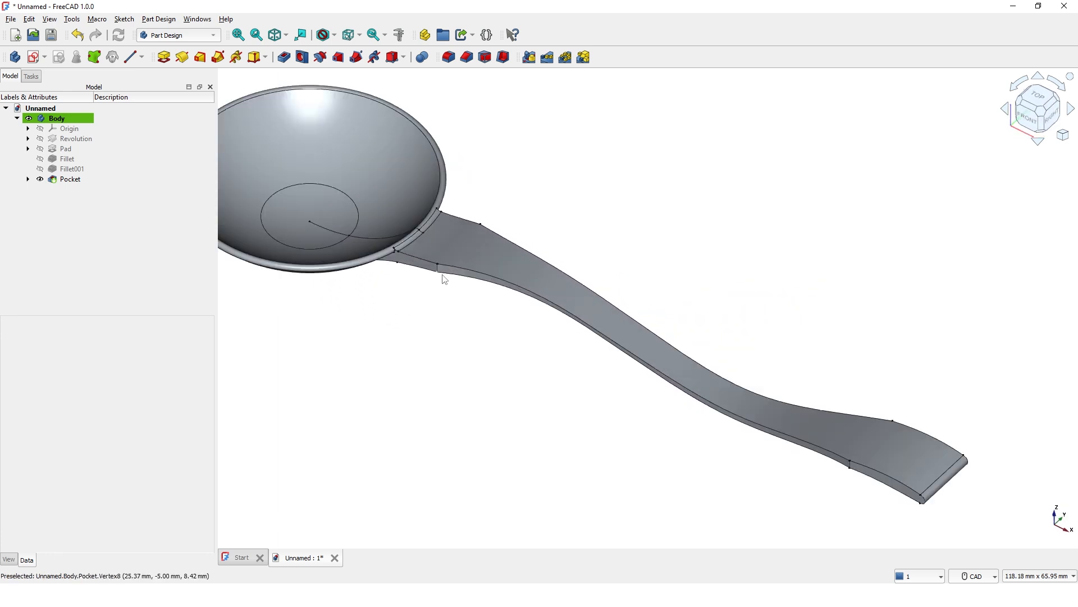
{"action": "scroll", "coordinate": [450, 294], "scroll_direction": "down", "scroll_amount": 2}
{"action": "scroll", "coordinate": [442, 275], "scroll_direction": "up", "scroll_amount": 6}
{"action": "scroll", "coordinate": [444, 281], "scroll_direction": "up", "scroll_amount": 2}
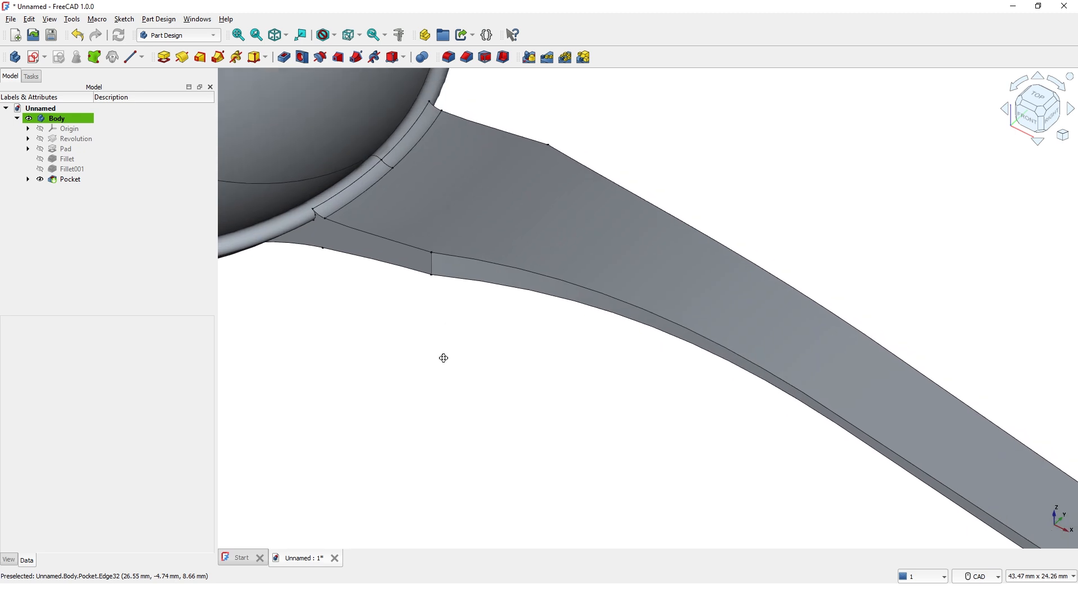
{"action": "left_click", "coordinate": [428, 333]}
{"action": "scroll", "coordinate": [626, 222], "scroll_direction": "down", "scroll_amount": 2}
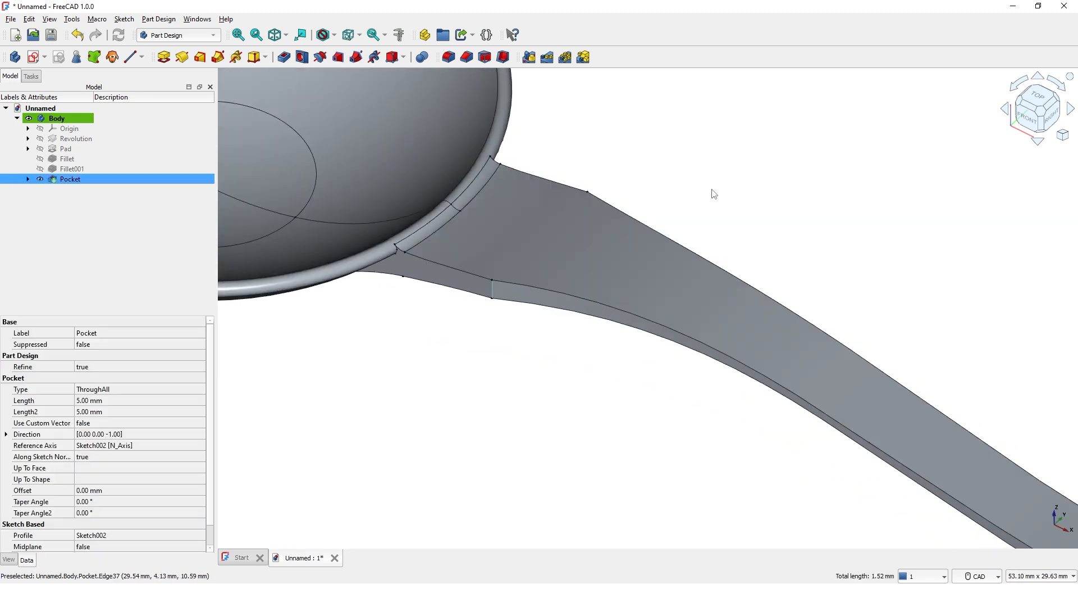
{"action": "middle_click_drag", "start_coordinate": [717, 184], "coordinate": [436, 224]}
{"action": "middle_click_drag", "start_coordinate": [635, 224], "coordinate": [645, 337]}
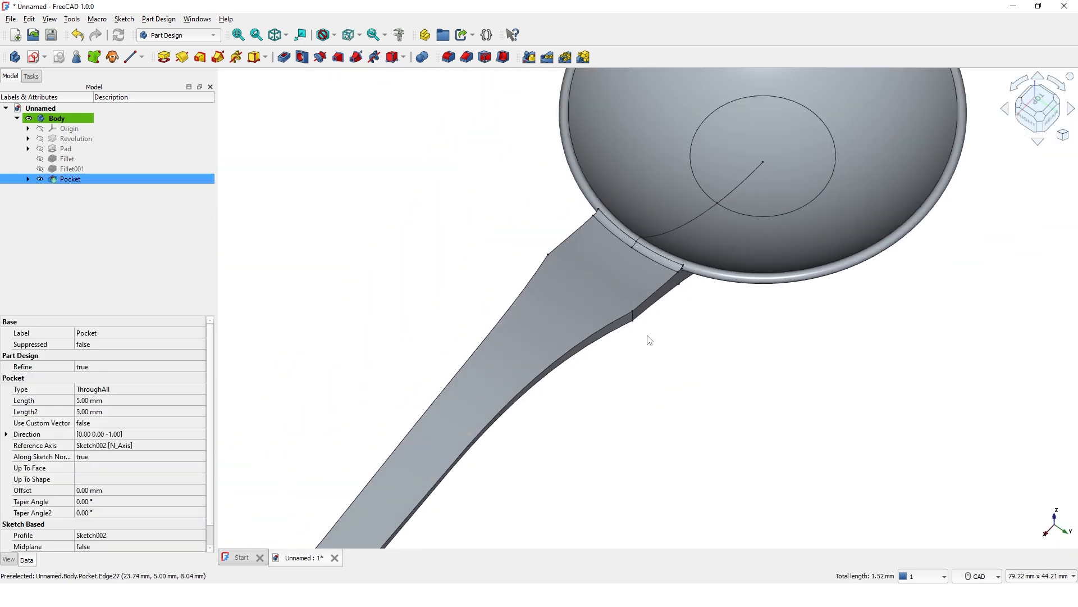
{"action": "scroll", "coordinate": [623, 305], "scroll_direction": "up", "scroll_amount": 3}
{"action": "scroll", "coordinate": [638, 349], "scroll_direction": "down", "scroll_amount": 3}
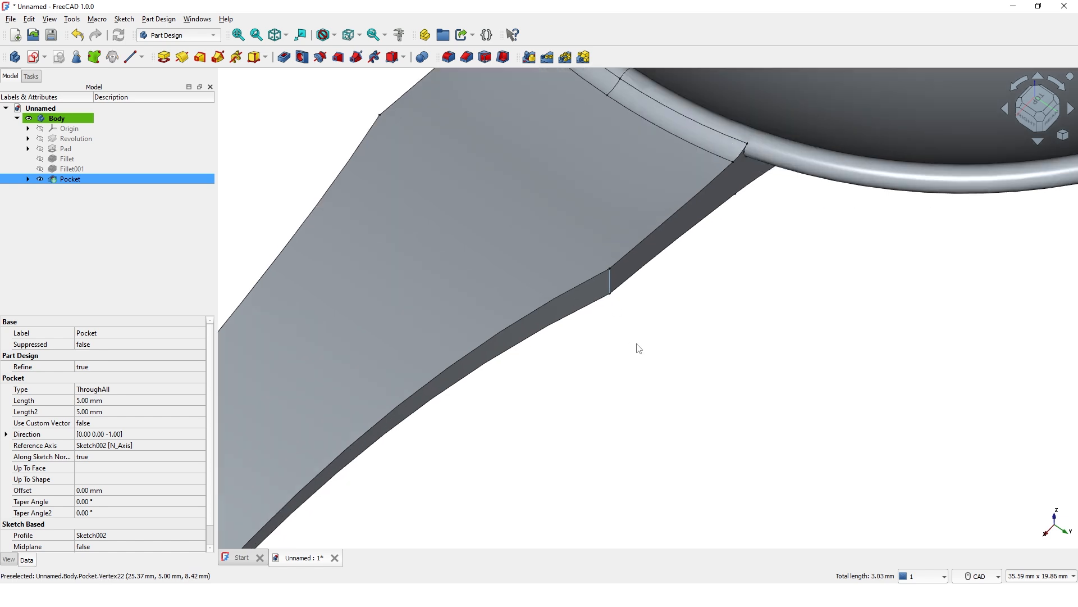
{"action": "left_click", "coordinate": [449, 61]}
{"action": "type", "text": "20"}
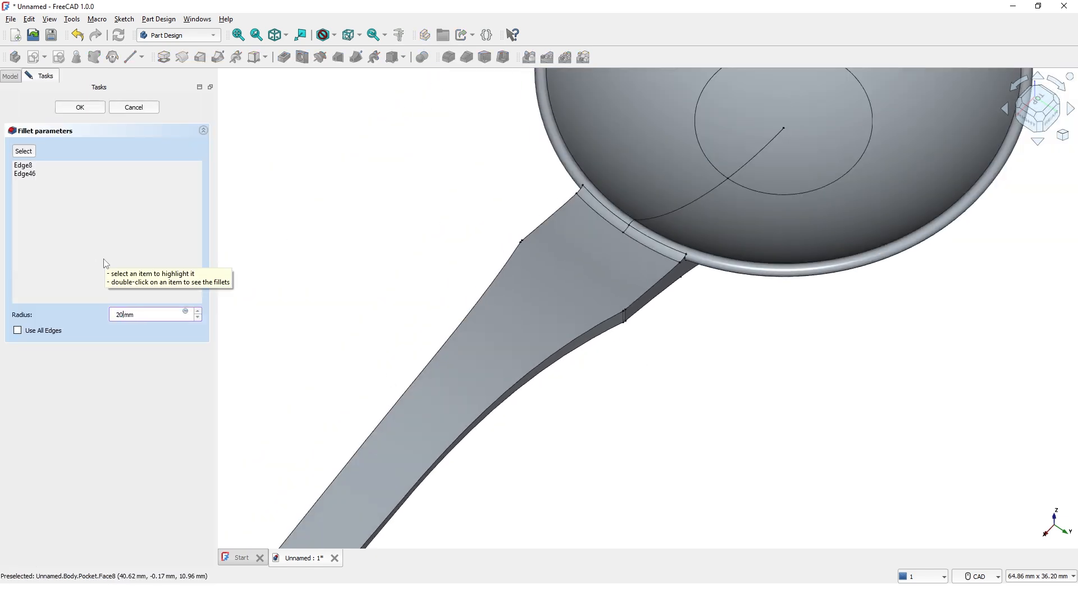
{"action": "key", "text": "Return"}
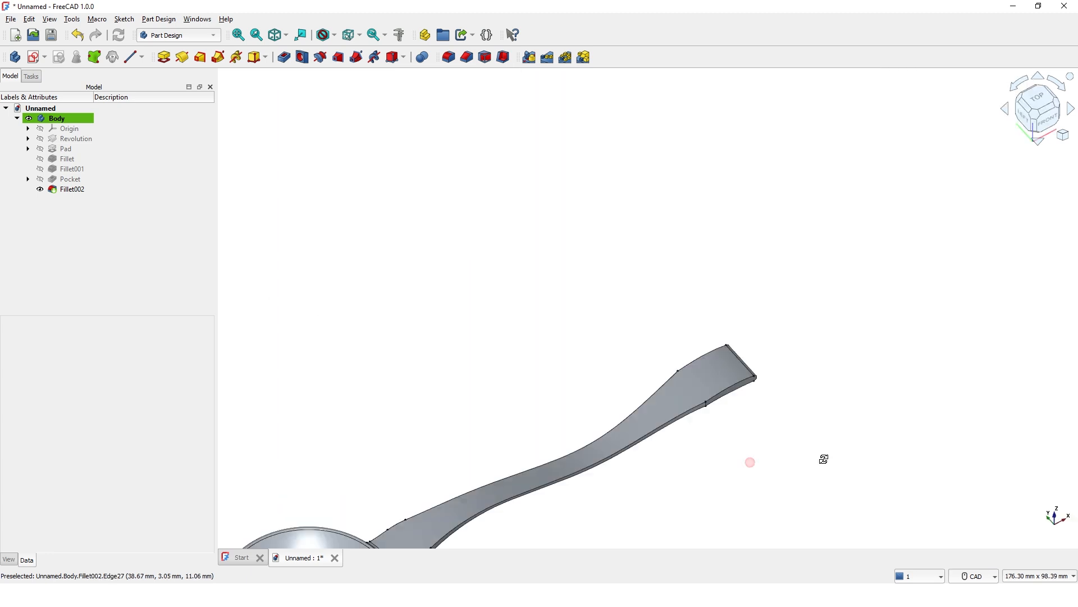
Step: Fillet the two short corner edges where the side cutouts finish near the handle's free end with a 10 mm radius
{"action": "middle_click_drag", "start_coordinate": [823, 457], "coordinate": [753, 450]}
{"action": "scroll", "coordinate": [710, 414], "scroll_direction": "down", "scroll_amount": 2}
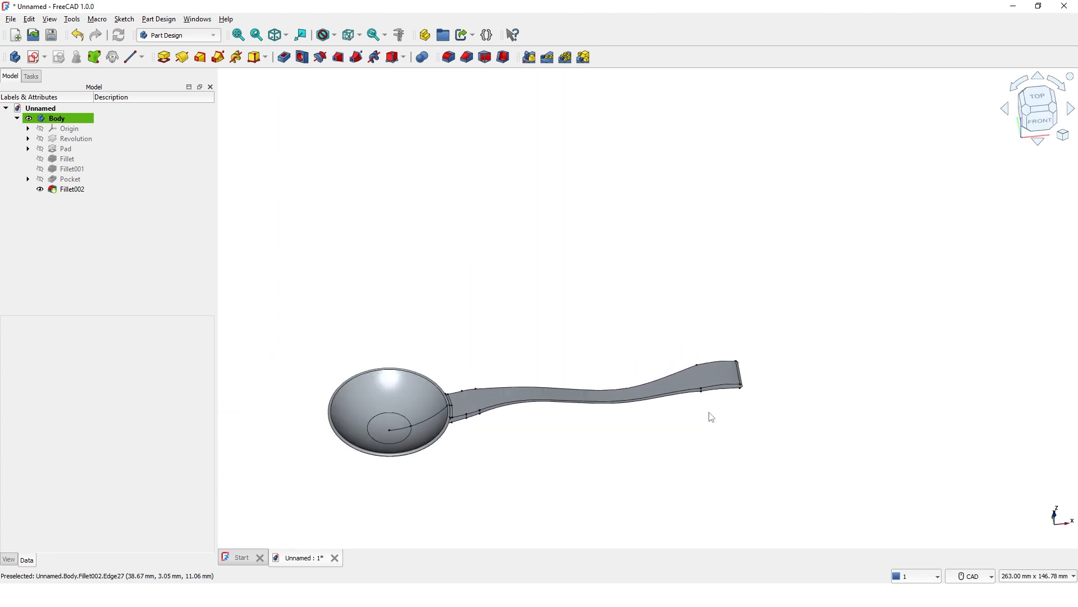
{"action": "scroll", "coordinate": [713, 400], "scroll_direction": "up", "scroll_amount": 9}
{"action": "left_click", "coordinate": [644, 399]}
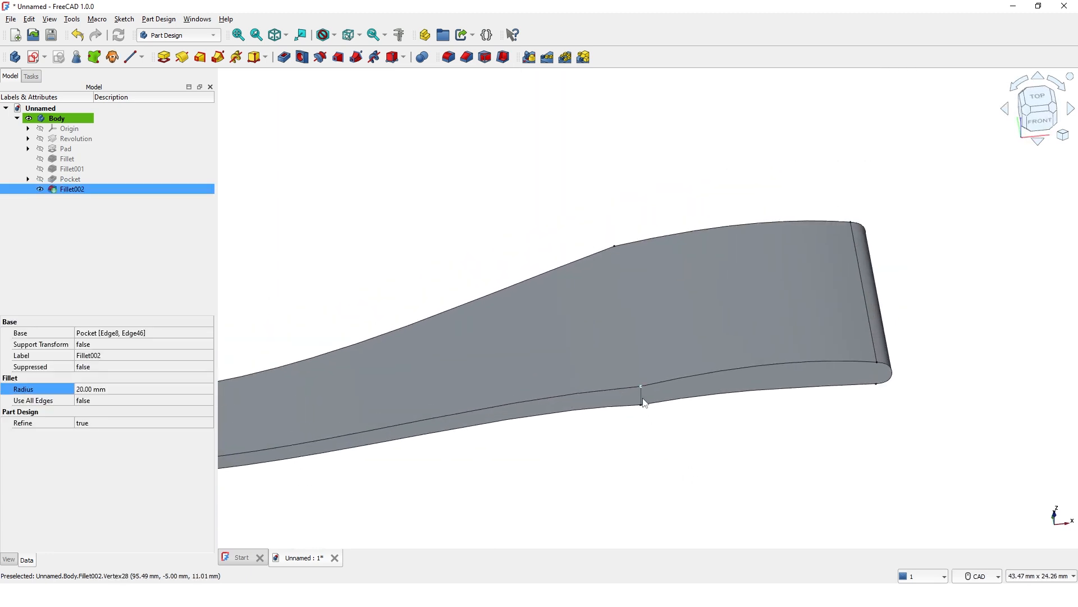
{"action": "scroll", "coordinate": [643, 393], "scroll_direction": "up", "scroll_amount": 2}
{"action": "scroll", "coordinate": [643, 396], "scroll_direction": "down", "scroll_amount": 3}
{"action": "middle_click_drag", "start_coordinate": [688, 360], "coordinate": [640, 256]}
{"action": "scroll", "coordinate": [639, 257], "scroll_direction": "up", "scroll_amount": 3}
{"action": "scroll", "coordinate": [639, 256], "scroll_direction": "up", "scroll_amount": 2}
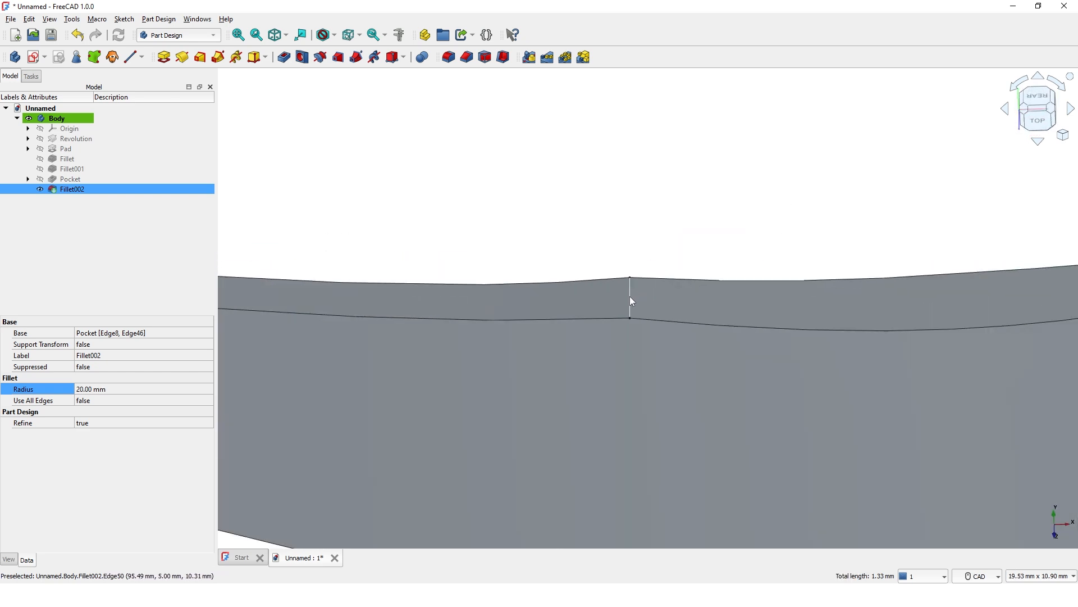
{"action": "left_click", "coordinate": [629, 295]}
{"action": "left_click", "coordinate": [449, 57]}
{"action": "scroll", "coordinate": [620, 184], "scroll_direction": "down", "scroll_amount": 6}
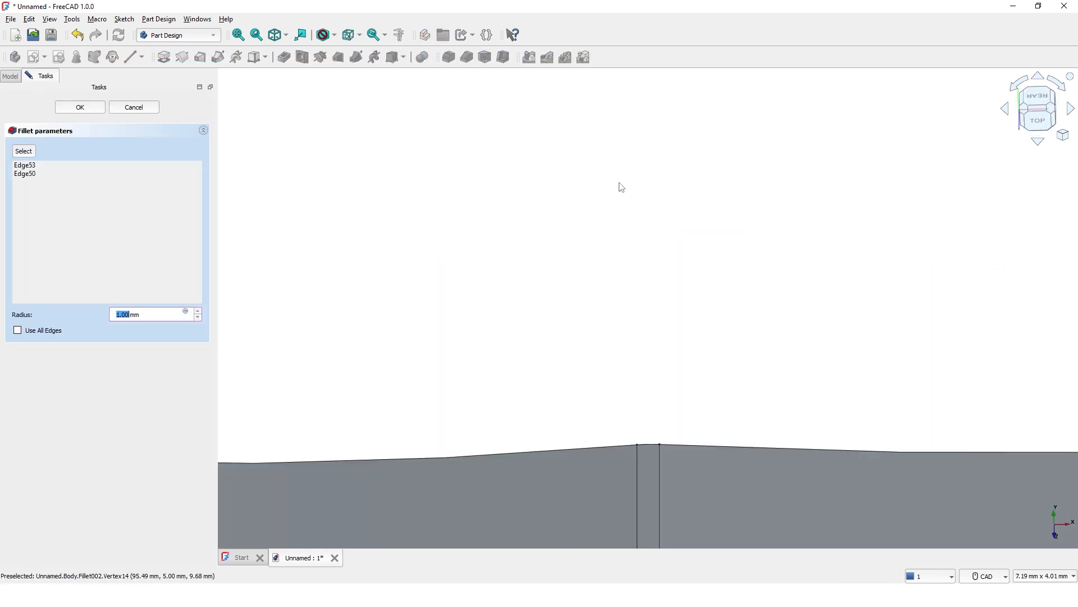
{"action": "middle_click_drag", "start_coordinate": [601, 347], "coordinate": [614, 249]}
{"action": "left_click_drag", "start_coordinate": [154, 313], "coordinate": [69, 312]}
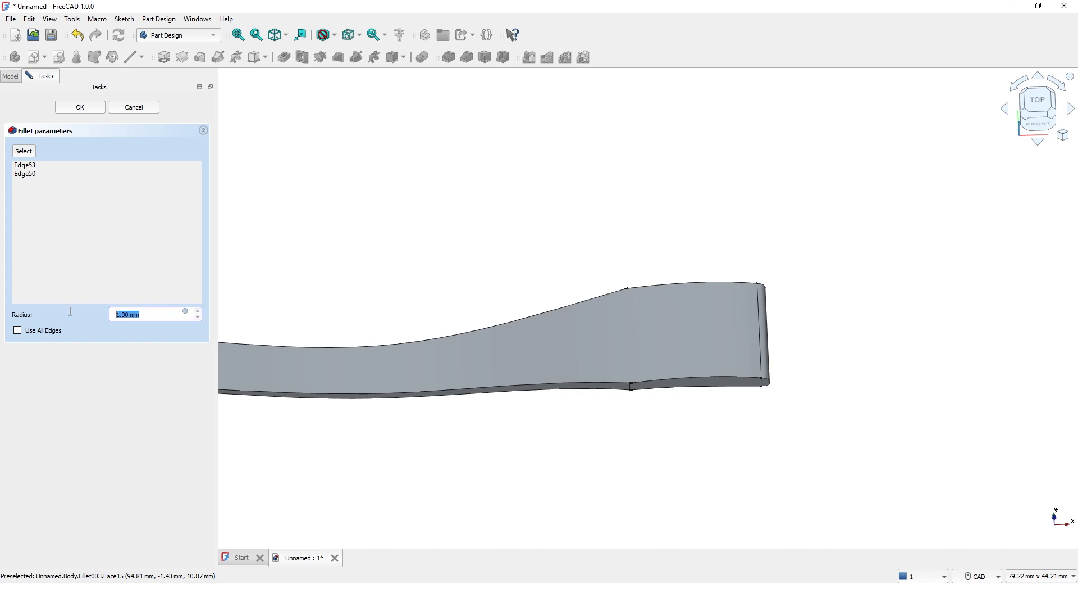
{"action": "type", "text": "10"}
{"action": "key", "text": "Return"}
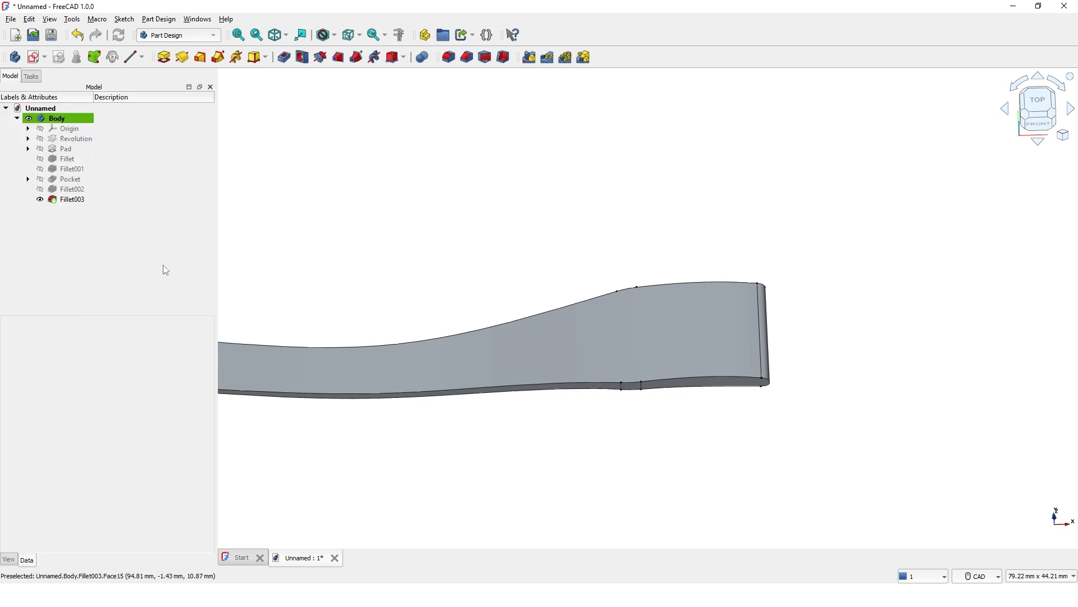
Step: Start a new sketch on the XY plane, viewing the handle's free end from the top
{"action": "scroll", "coordinate": [561, 236], "scroll_direction": "down", "scroll_amount": 4}
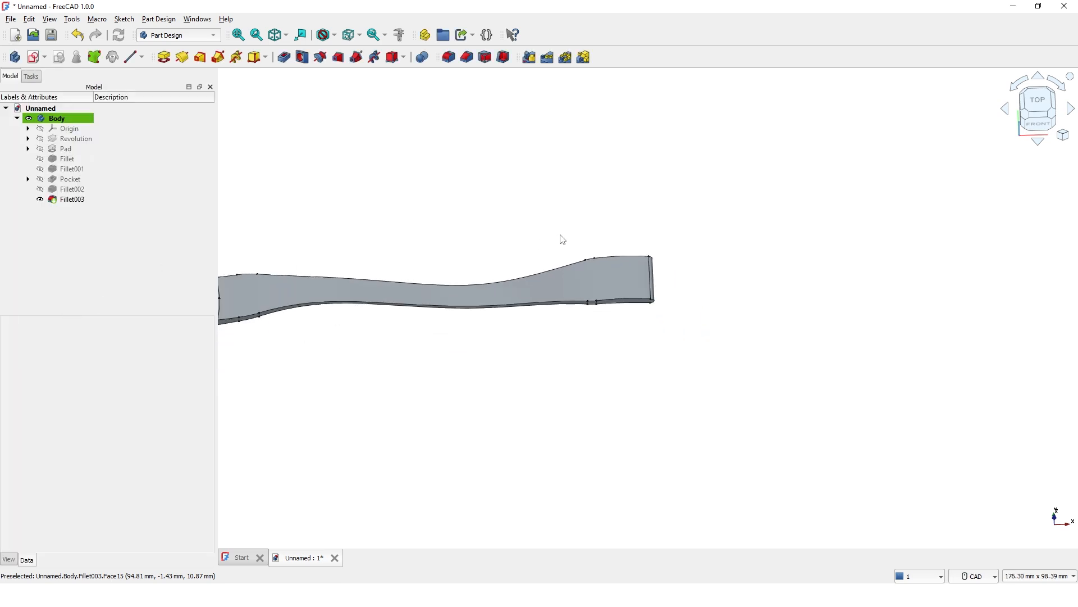
{"action": "middle_click_drag", "start_coordinate": [640, 284], "coordinate": [546, 275]}
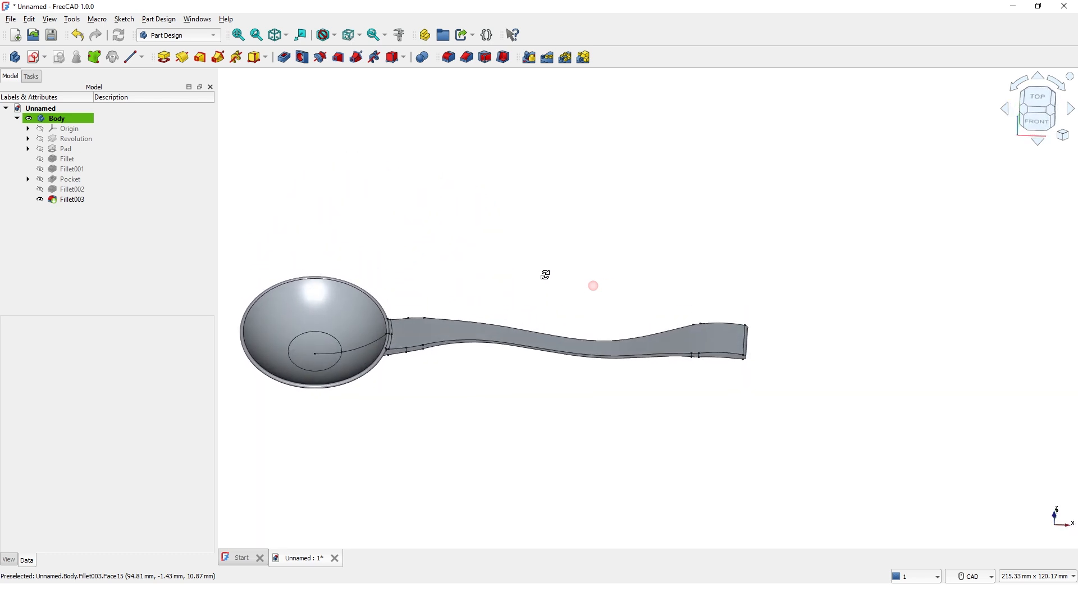
{"action": "left_click", "coordinate": [1038, 99]}
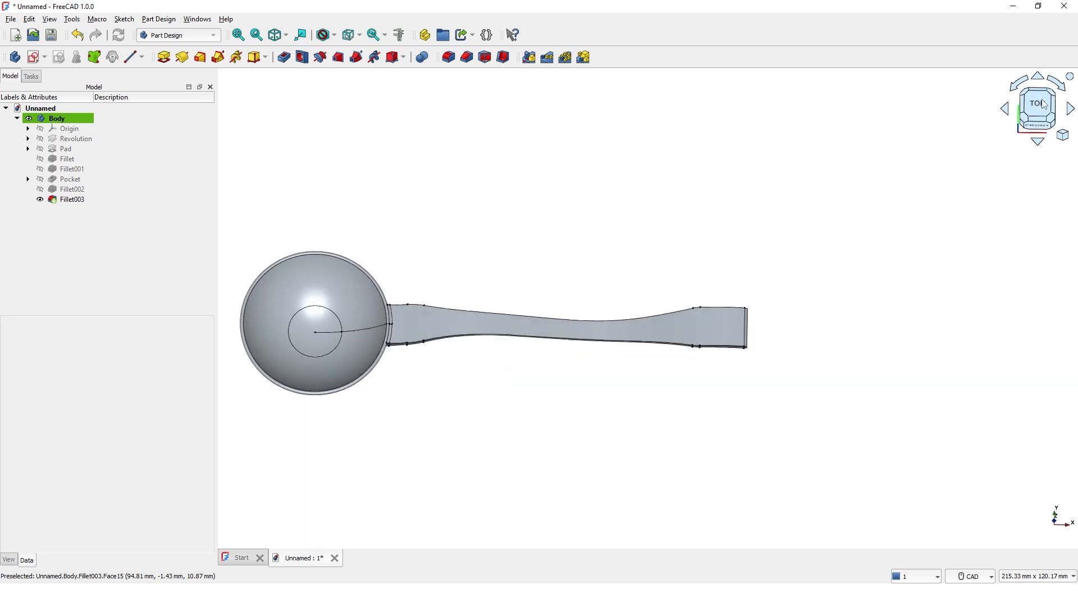
{"action": "scroll", "coordinate": [782, 329], "scroll_direction": "down", "scroll_amount": 1}
{"action": "scroll", "coordinate": [773, 327], "scroll_direction": "up", "scroll_amount": 5}
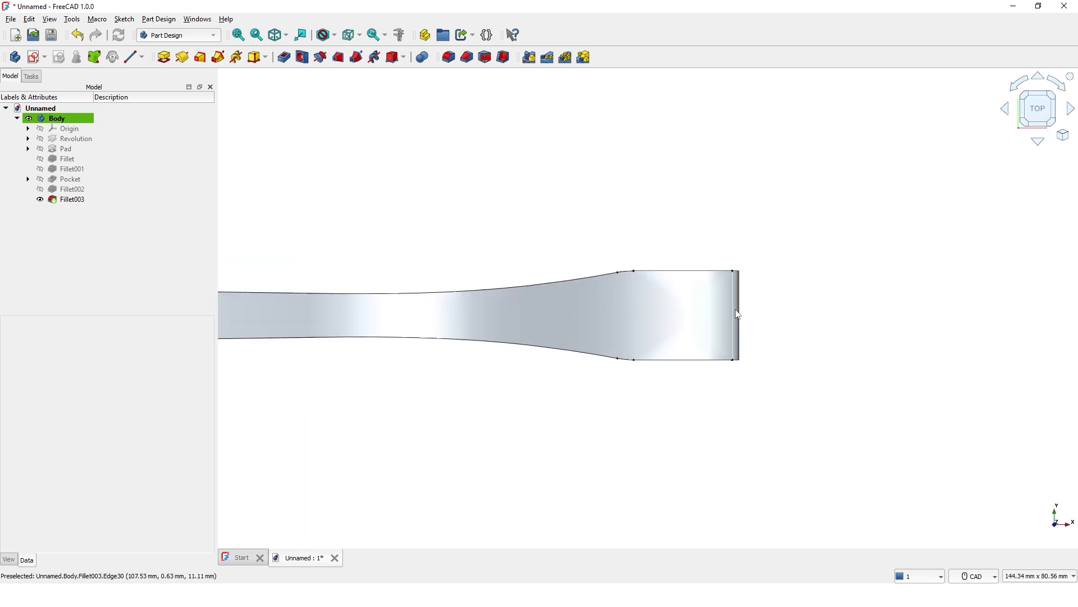
{"action": "middle_click_drag", "start_coordinate": [763, 332], "coordinate": [741, 360]}
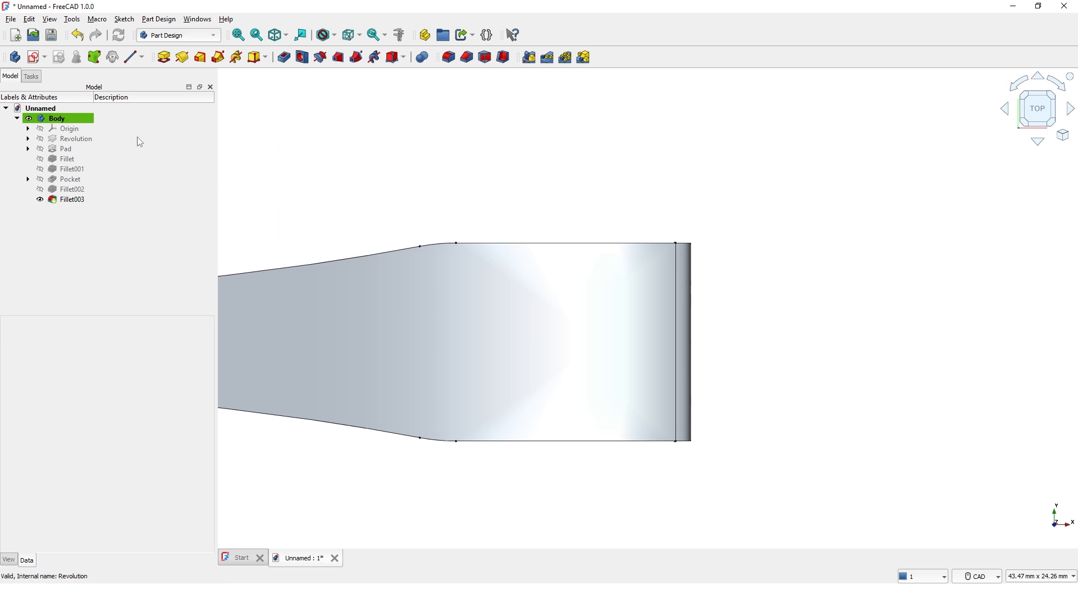
{"action": "left_click", "coordinate": [34, 58]}
{"action": "scroll", "coordinate": [768, 250], "scroll_direction": "up", "scroll_amount": 2}
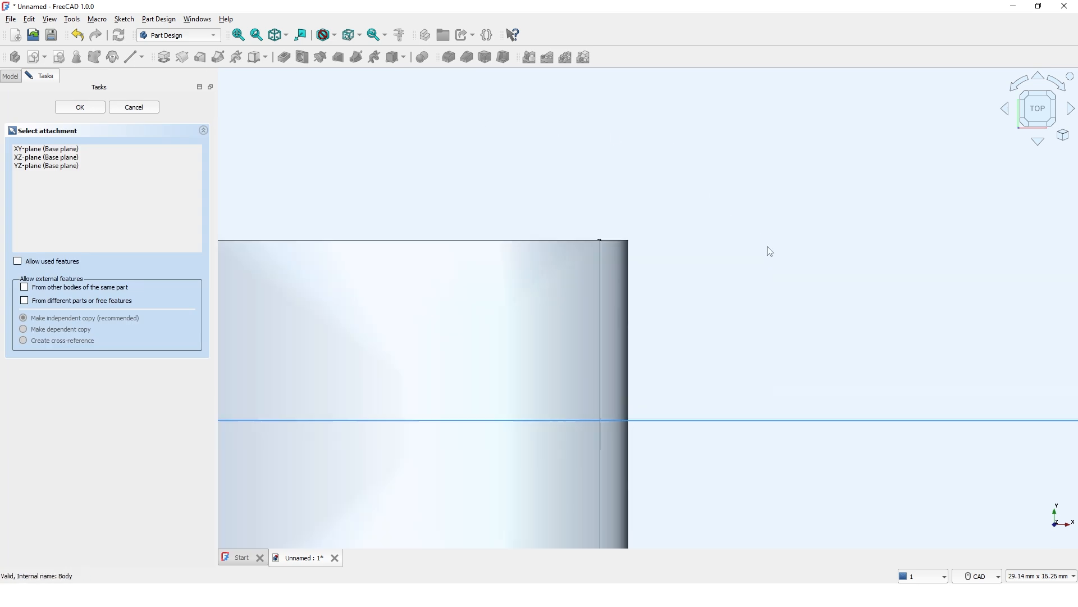
{"action": "scroll", "coordinate": [769, 253], "scroll_direction": "down", "scroll_amount": 5}
{"action": "scroll", "coordinate": [646, 281], "scroll_direction": "down", "scroll_amount": 1}
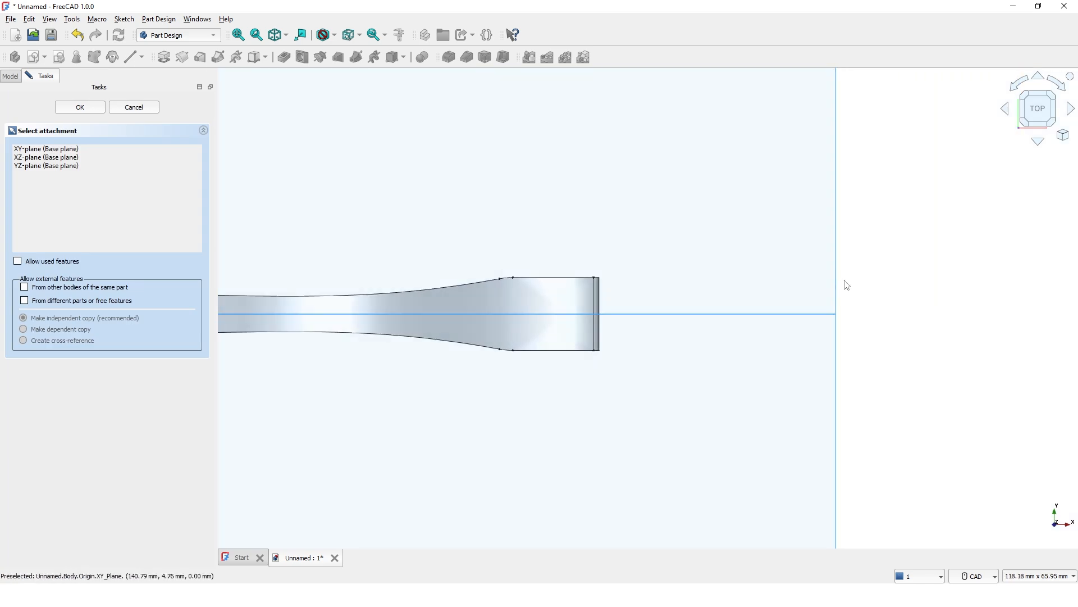
{"action": "left_click", "coordinate": [834, 290]}
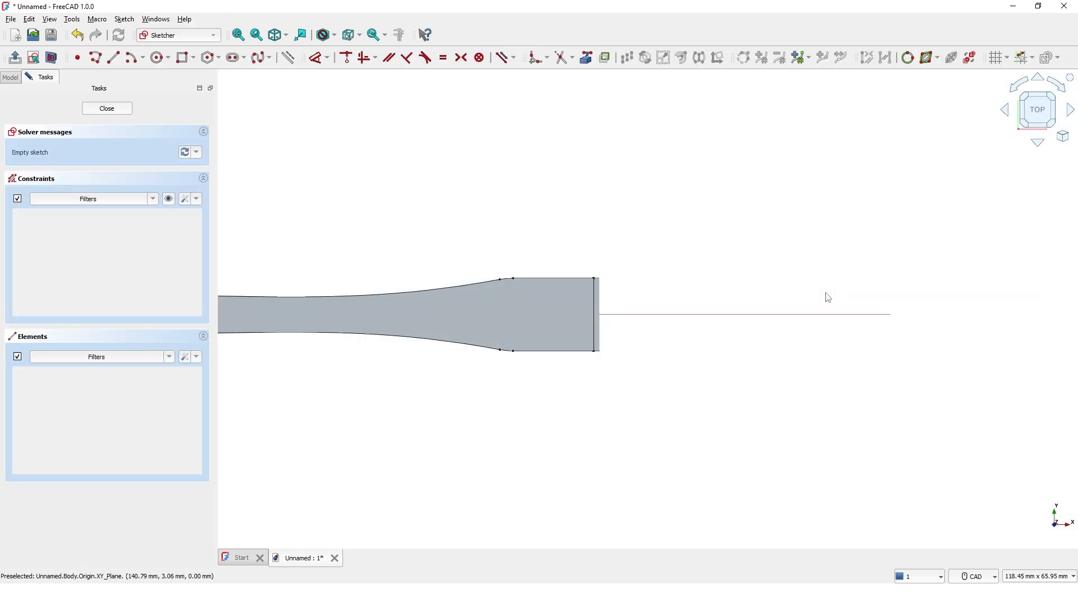
Step: In wireframe display, draw a center arc of about 8 mm radius centred on the horizontal axis, bulging towards the handle's free end
{"action": "scroll", "coordinate": [603, 304], "scroll_direction": "up", "scroll_amount": 3}
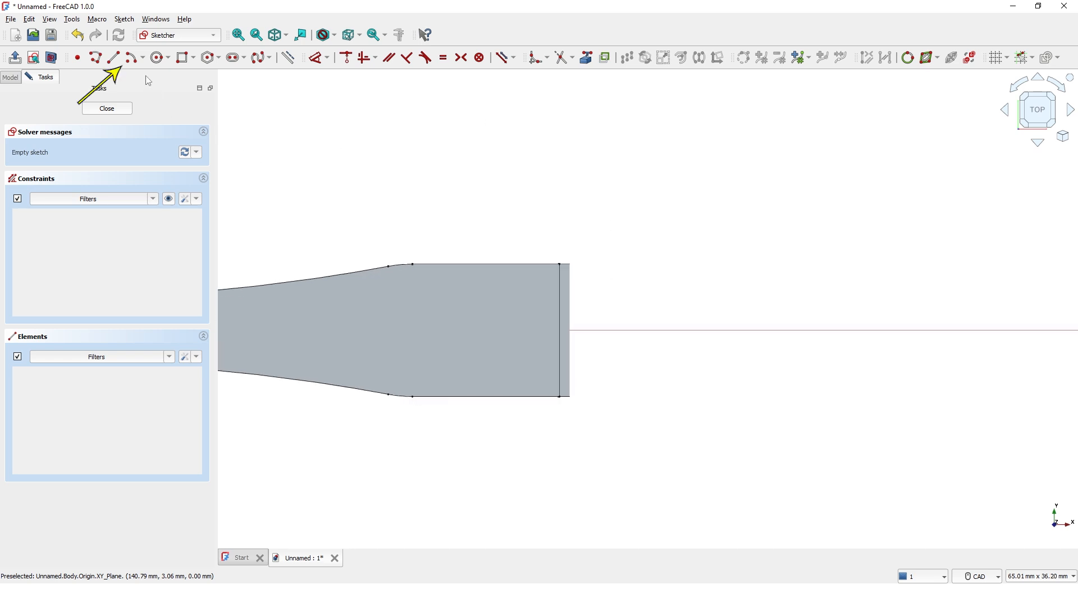
{"action": "left_click", "coordinate": [130, 63]}
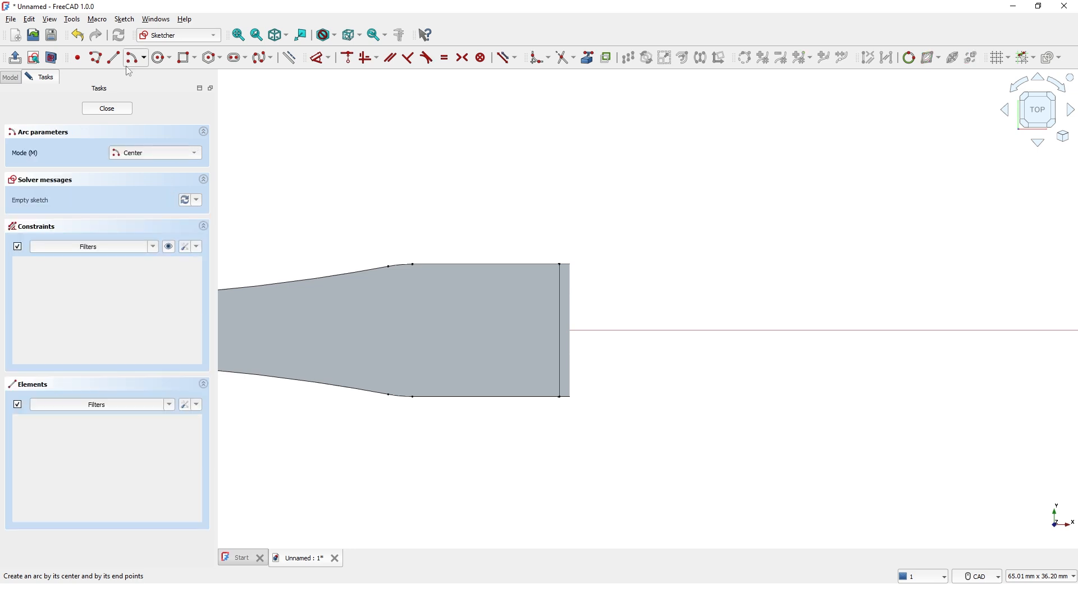
{"action": "left_click", "coordinate": [335, 37]}
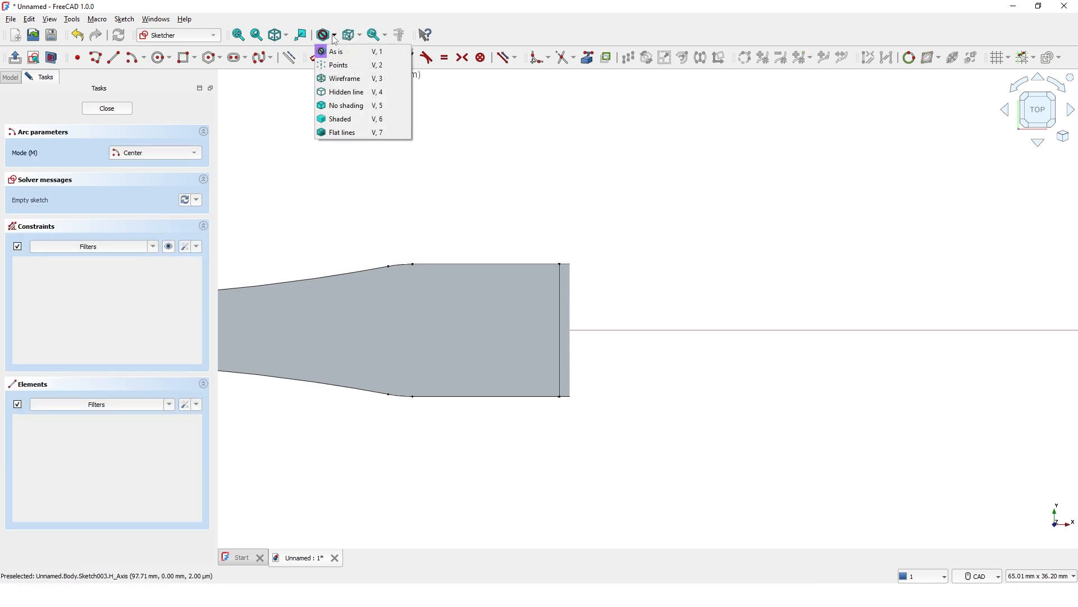
{"action": "left_click", "coordinate": [340, 79]}
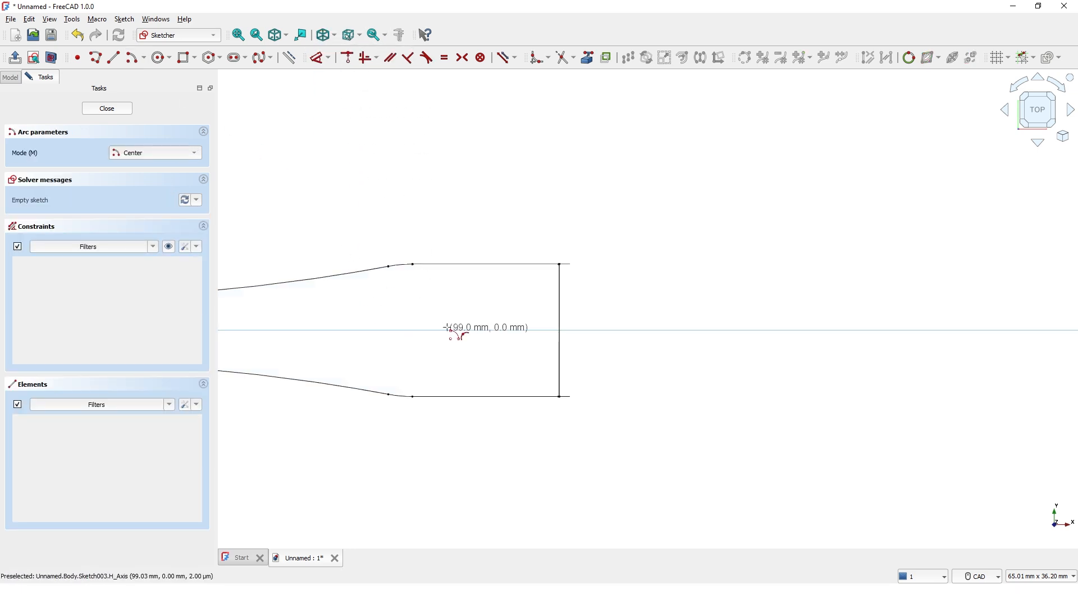
{"action": "left_click", "coordinate": [444, 329]}
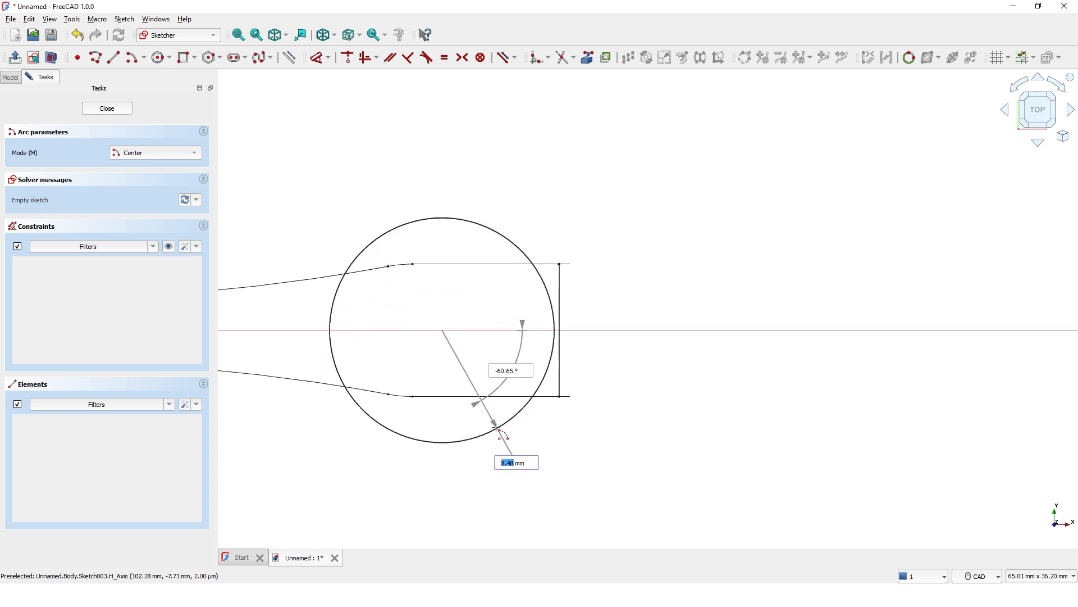
{"action": "left_click", "coordinate": [496, 428]}
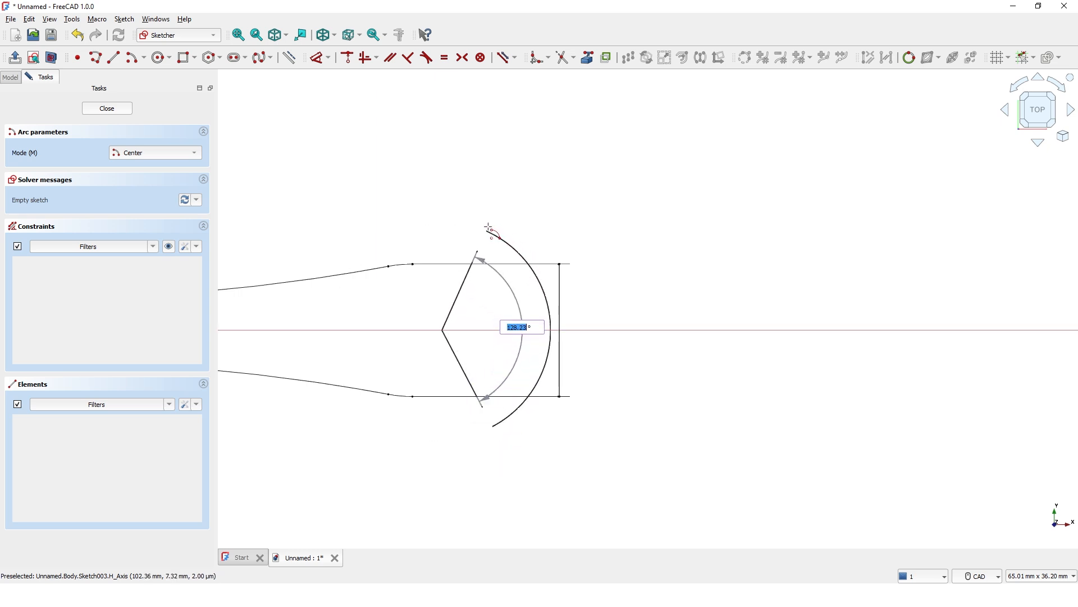
{"action": "left_click", "coordinate": [489, 230]}
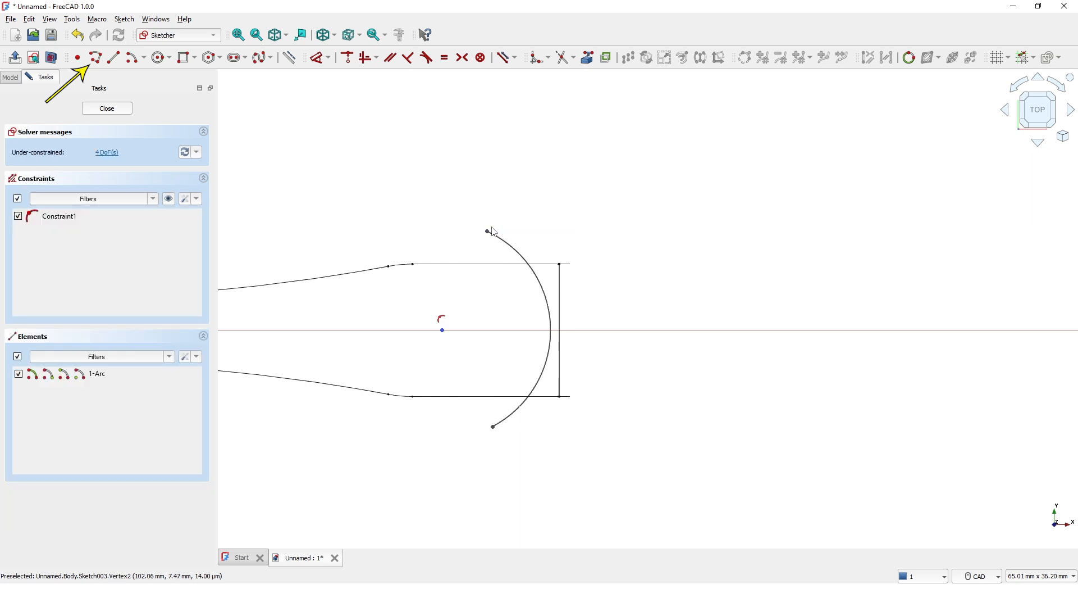
Step: Close the arc with a four-segment polyline around the handle's free end, joining the arc's two endpoints, and finish the sketch
{"action": "left_click", "coordinate": [96, 58]}
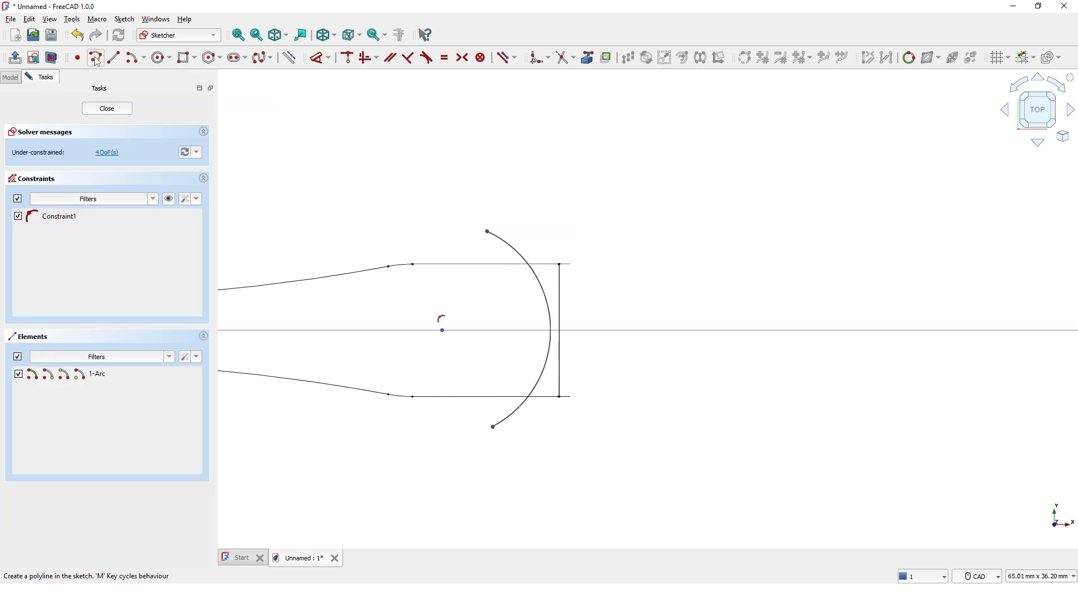
{"action": "left_click", "coordinate": [488, 231]}
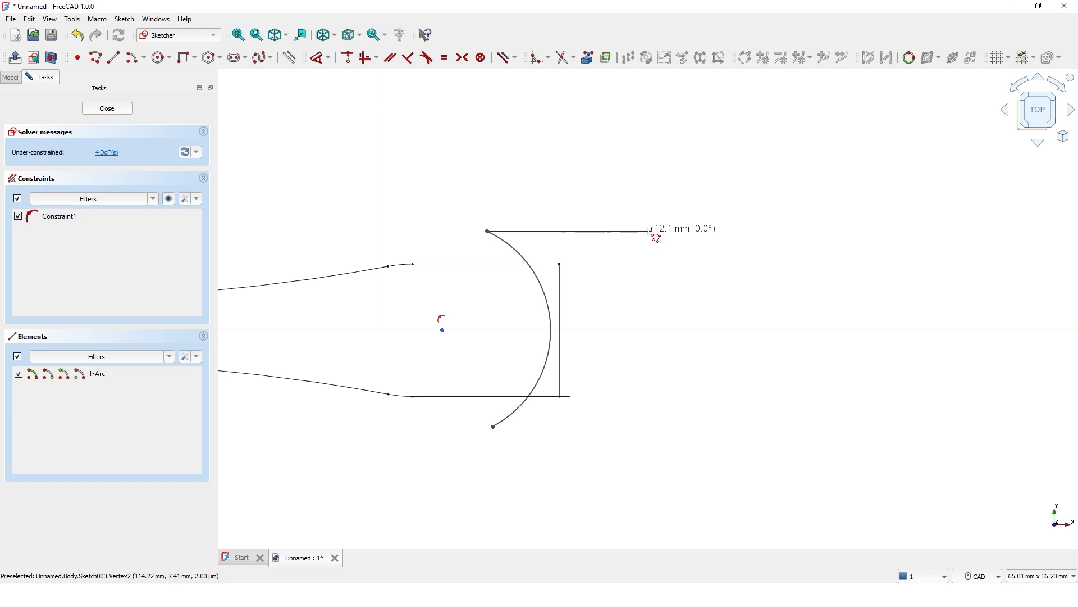
{"action": "left_click", "coordinate": [646, 233]}
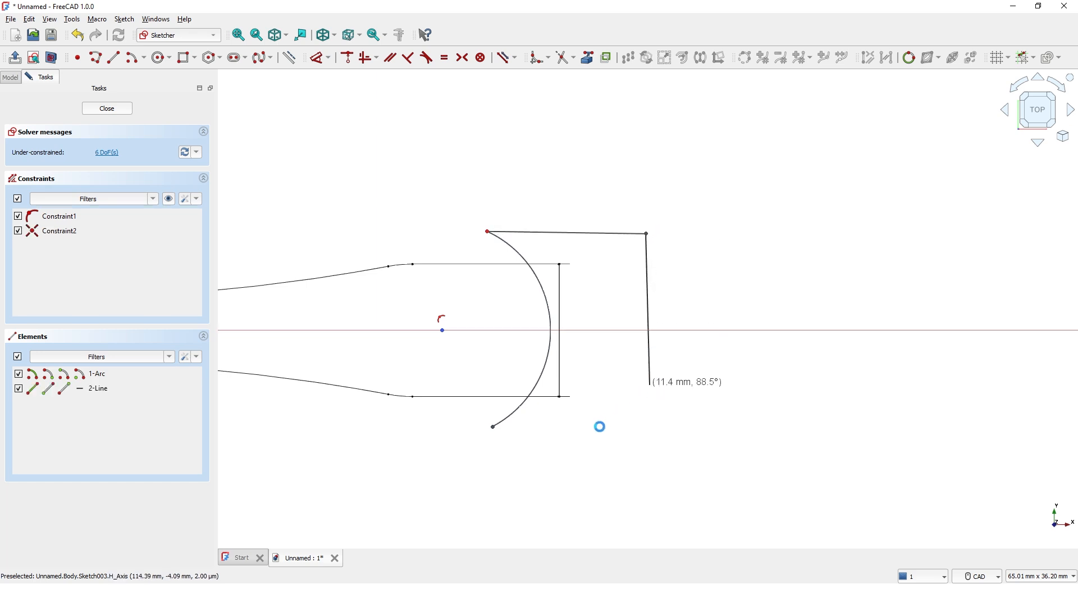
{"action": "left_click", "coordinate": [646, 385]}
{"action": "left_click", "coordinate": [600, 427]}
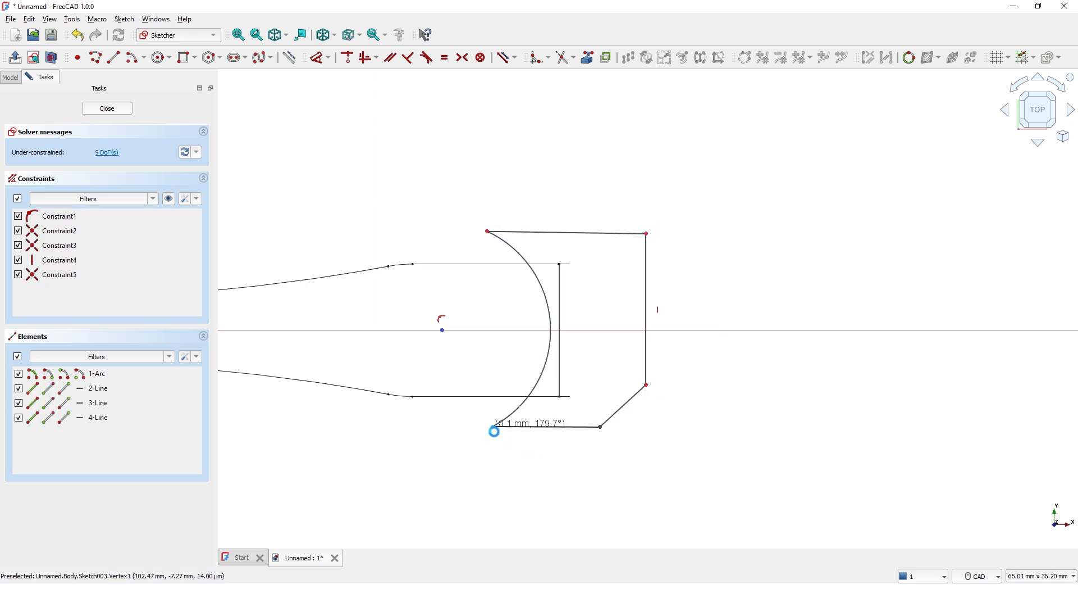
{"action": "left_click", "coordinate": [494, 431]}
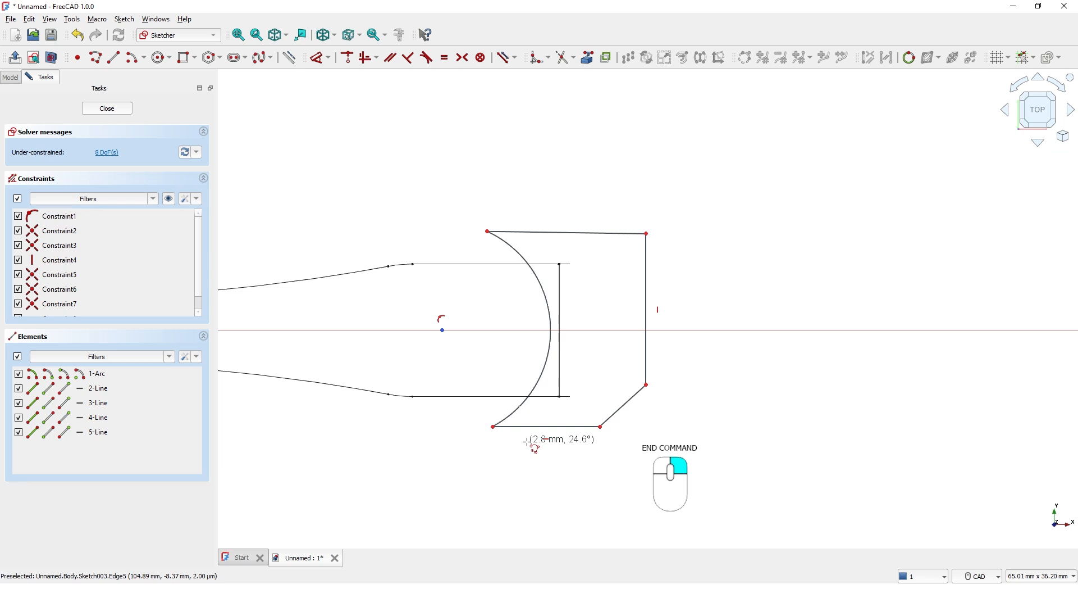
{"action": "right_click", "coordinate": [528, 441]}
{"action": "left_click", "coordinate": [108, 109]}
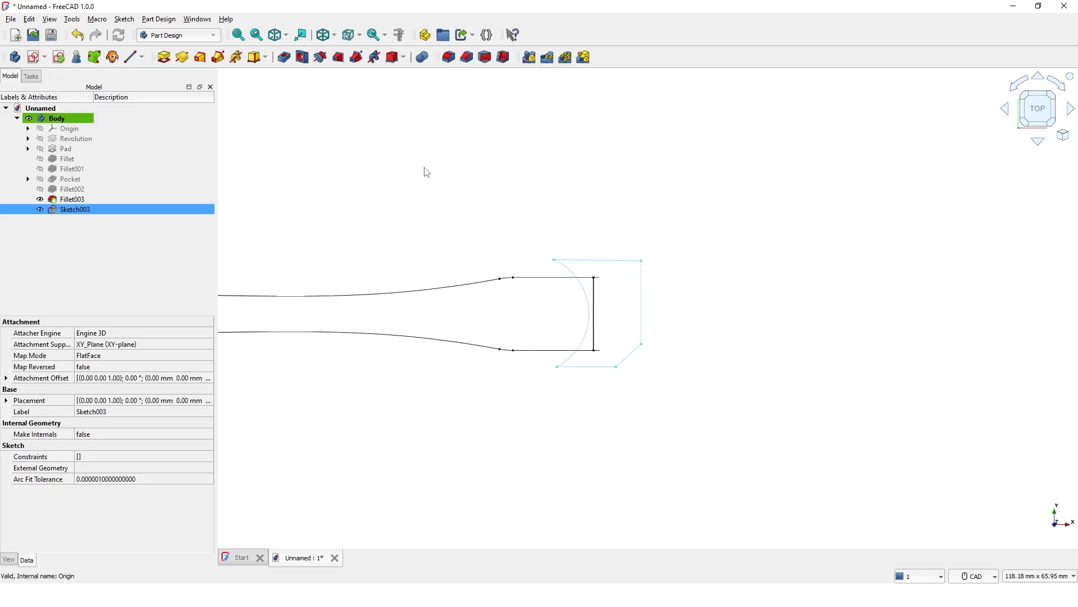
Step: In Flat lines display, cut the handle's free end with a reversed Through all pocket from the closed arc sketch
{"action": "left_click", "coordinate": [335, 35]}
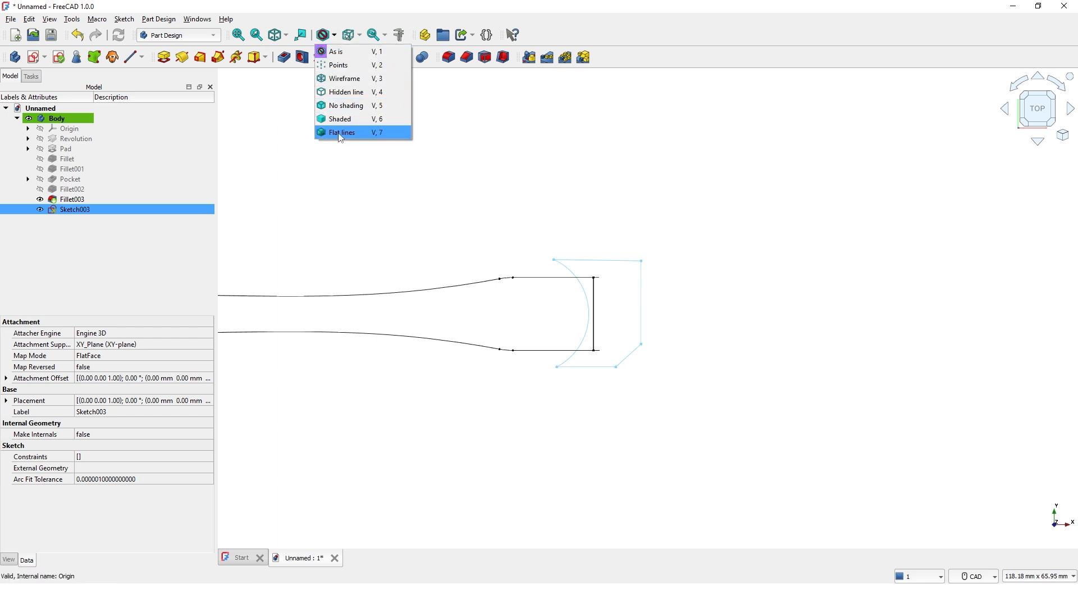
{"action": "left_click", "coordinate": [340, 132]}
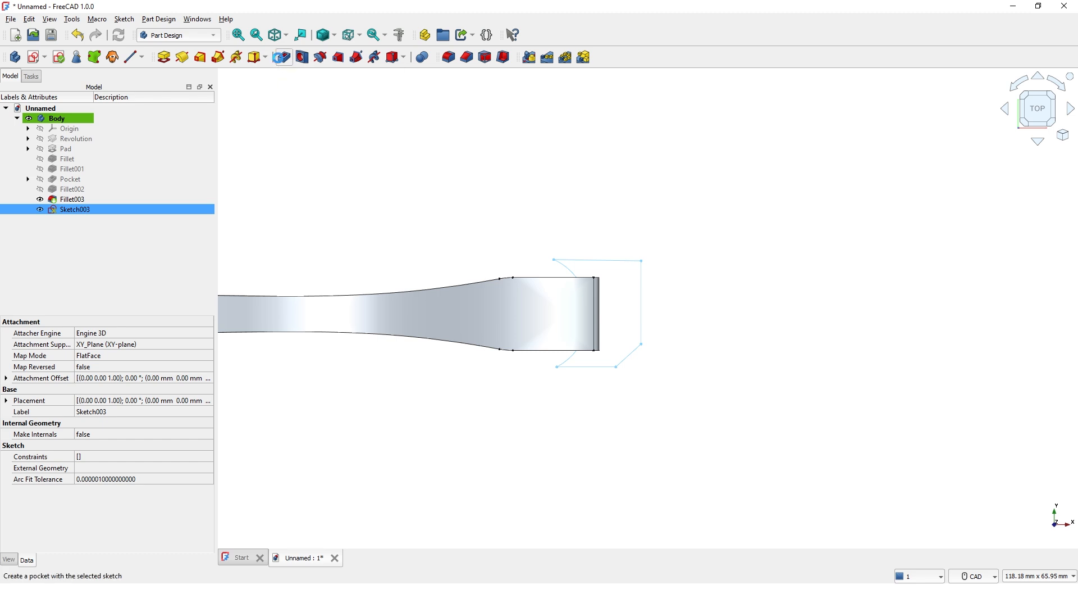
{"action": "left_click", "coordinate": [282, 56]}
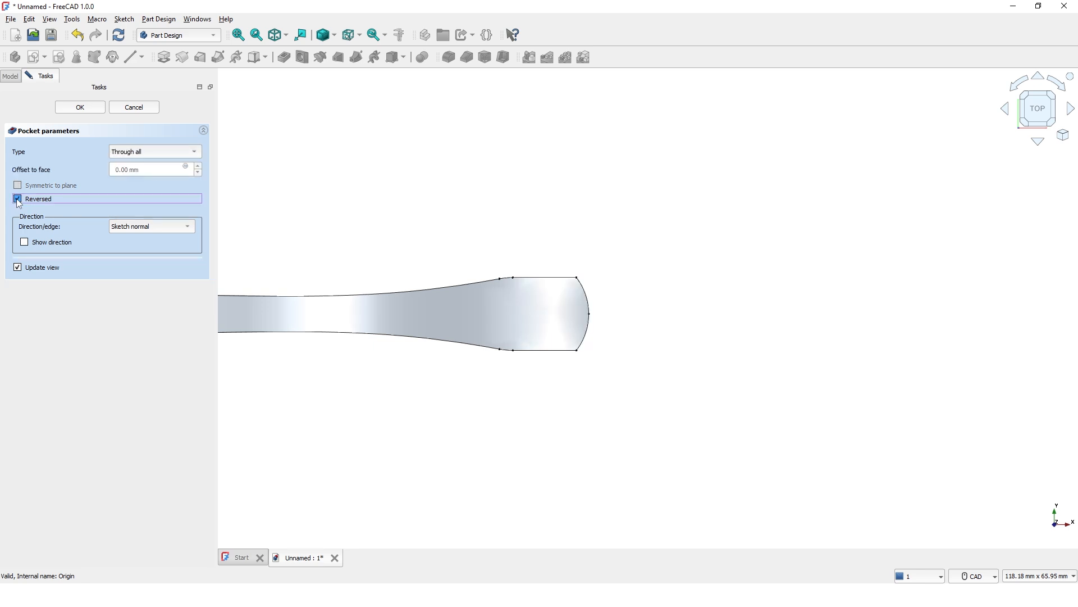
{"action": "left_click", "coordinate": [76, 109]}
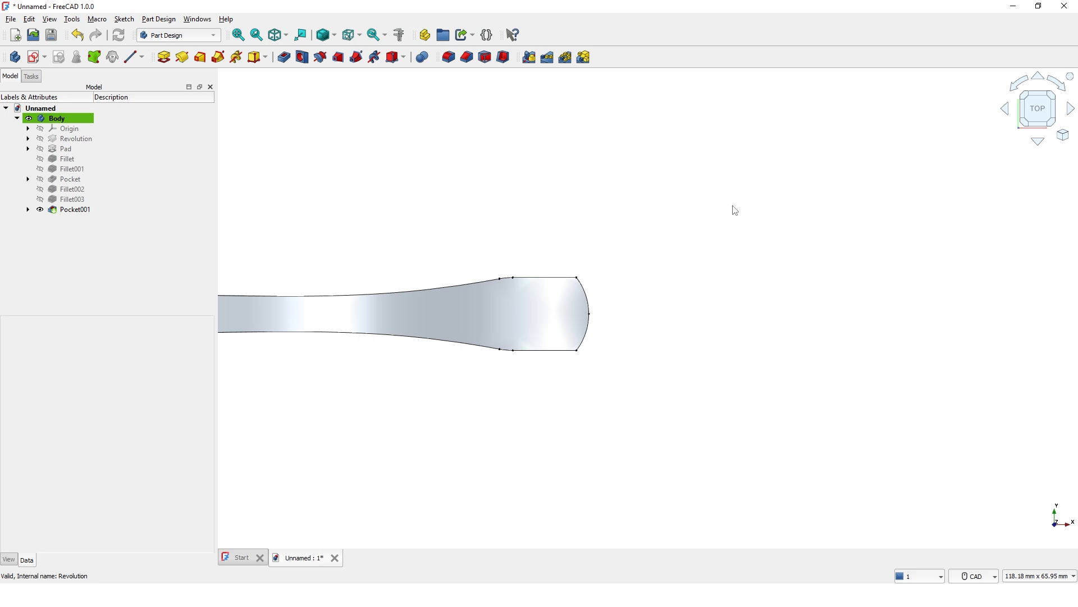
Step: Examine the whole spoon from the isometric view and nearby angles
{"action": "left_click", "coordinate": [1064, 137]}
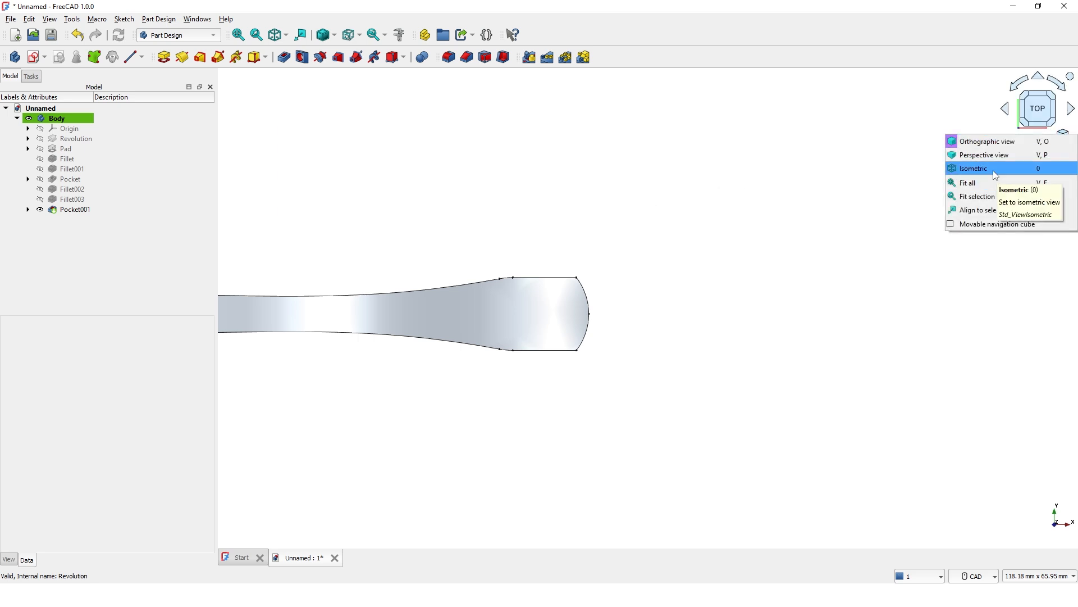
{"action": "left_click", "coordinate": [993, 169]}
{"action": "scroll", "coordinate": [618, 399], "scroll_direction": "down", "scroll_amount": 5}
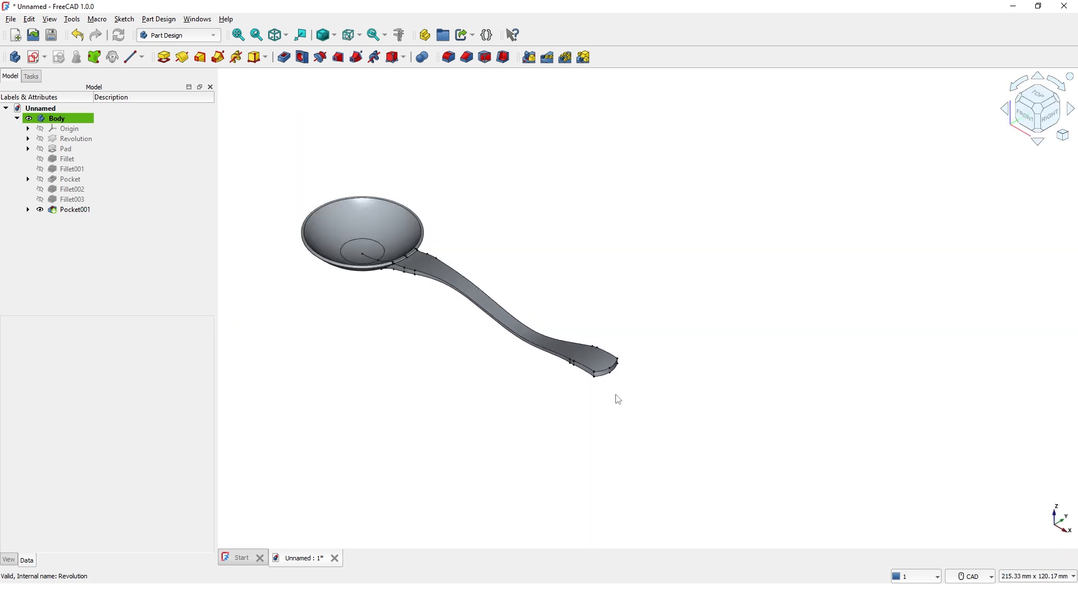
{"action": "scroll", "coordinate": [539, 433], "scroll_direction": "down", "scroll_amount": 1}
{"action": "middle_click_drag", "start_coordinate": [509, 442], "coordinate": [564, 460]}
{"action": "scroll", "coordinate": [532, 410], "scroll_direction": "down", "scroll_amount": 2}
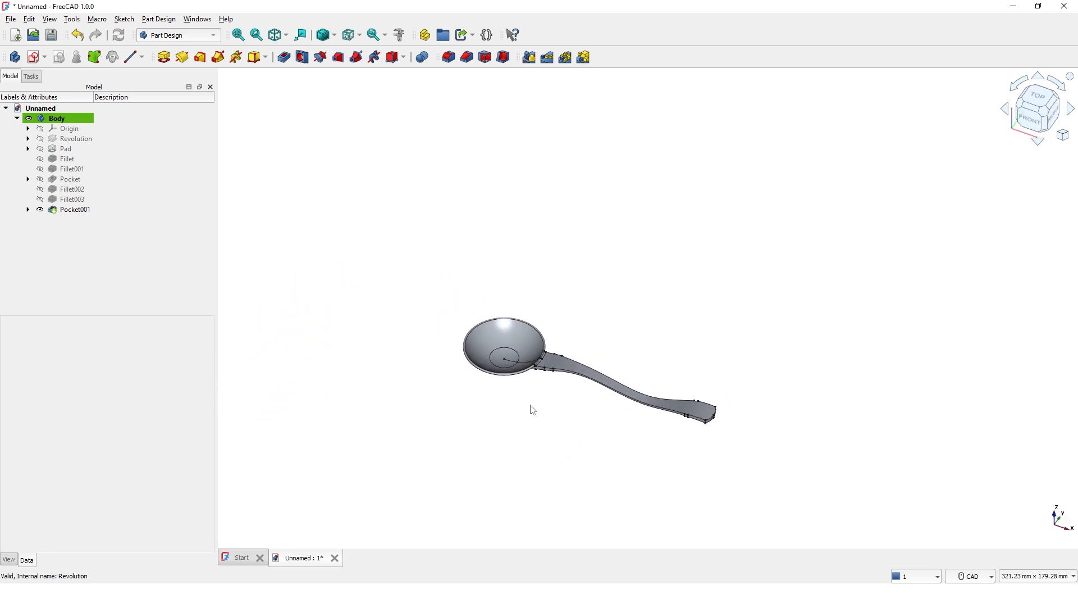
{"action": "scroll", "coordinate": [532, 410], "scroll_direction": "up", "scroll_amount": 3}
{"action": "middle_click_drag", "start_coordinate": [532, 410], "coordinate": [566, 446]}
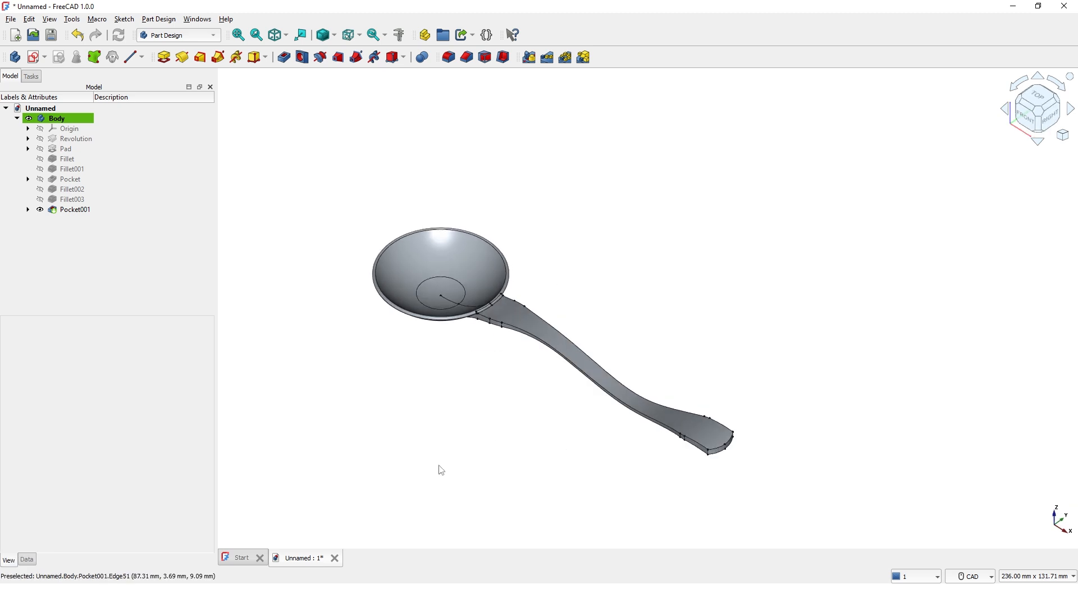
Step: Set the display style to Shaded and view the spoon from the side
{"action": "left_click", "coordinate": [338, 37]}
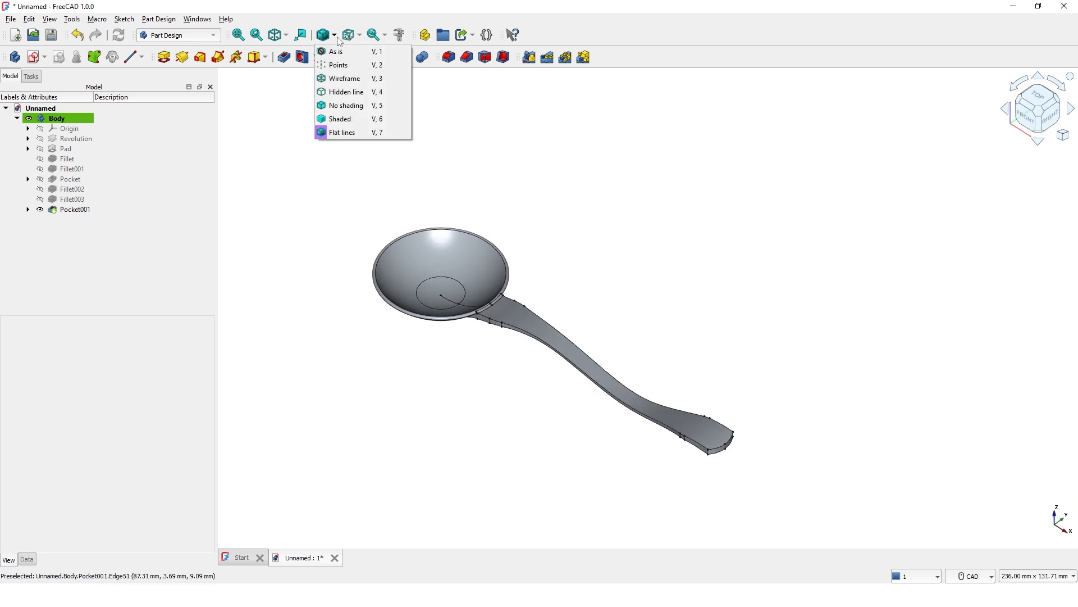
{"action": "left_click", "coordinate": [346, 120]}
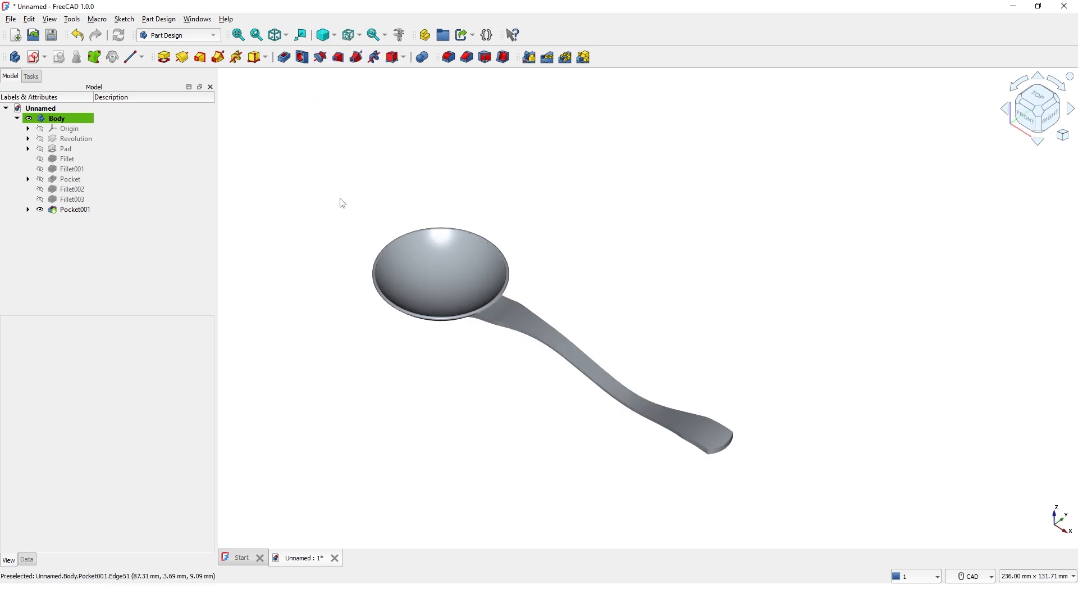
{"action": "middle_click_drag", "start_coordinate": [341, 202], "coordinate": [416, 123]}
{"action": "scroll", "coordinate": [473, 307], "scroll_direction": "up", "scroll_amount": 2}
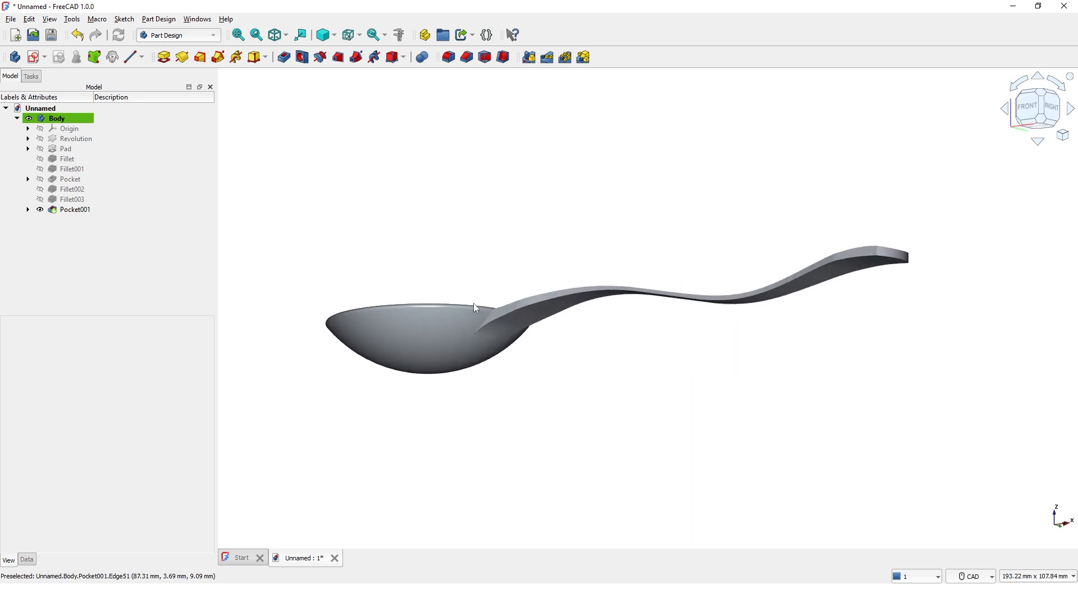
Step: Set the body's shape appearance colour to orange and look at the spoon from the other side
{"action": "left_click", "coordinate": [41, 118]}
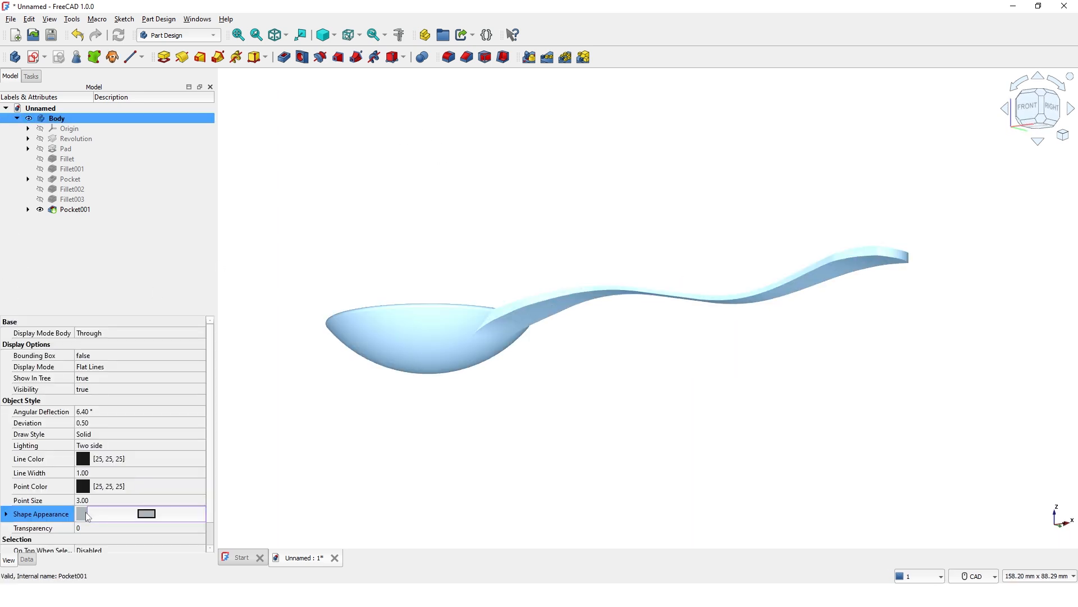
{"action": "left_click", "coordinate": [150, 517]}
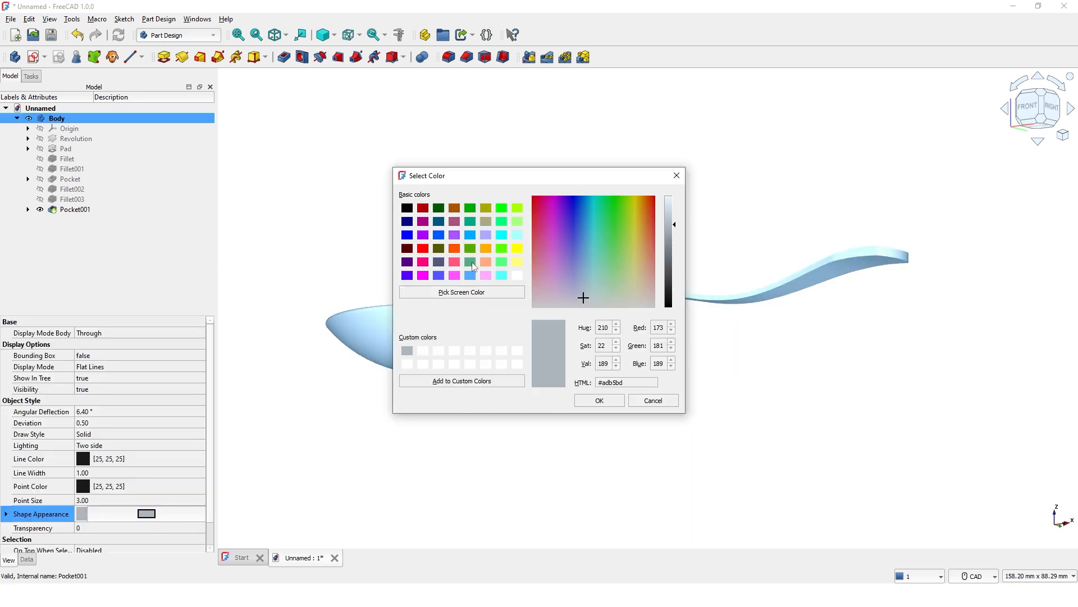
{"action": "left_click", "coordinate": [598, 400]}
{"action": "left_click", "coordinate": [530, 392]}
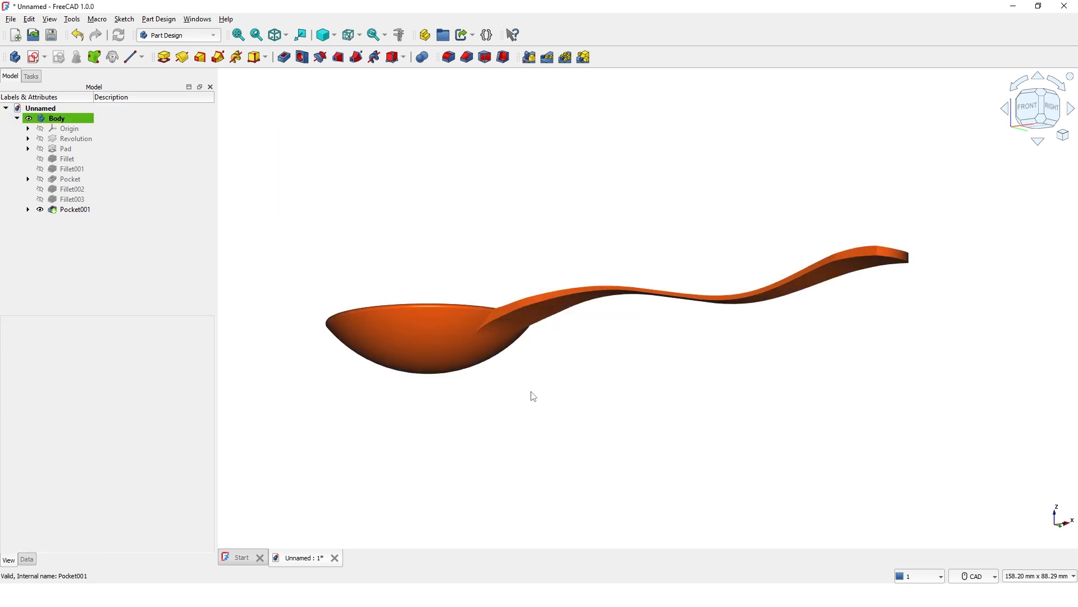
{"action": "middle_click_drag", "start_coordinate": [530, 391], "coordinate": [329, 346]}
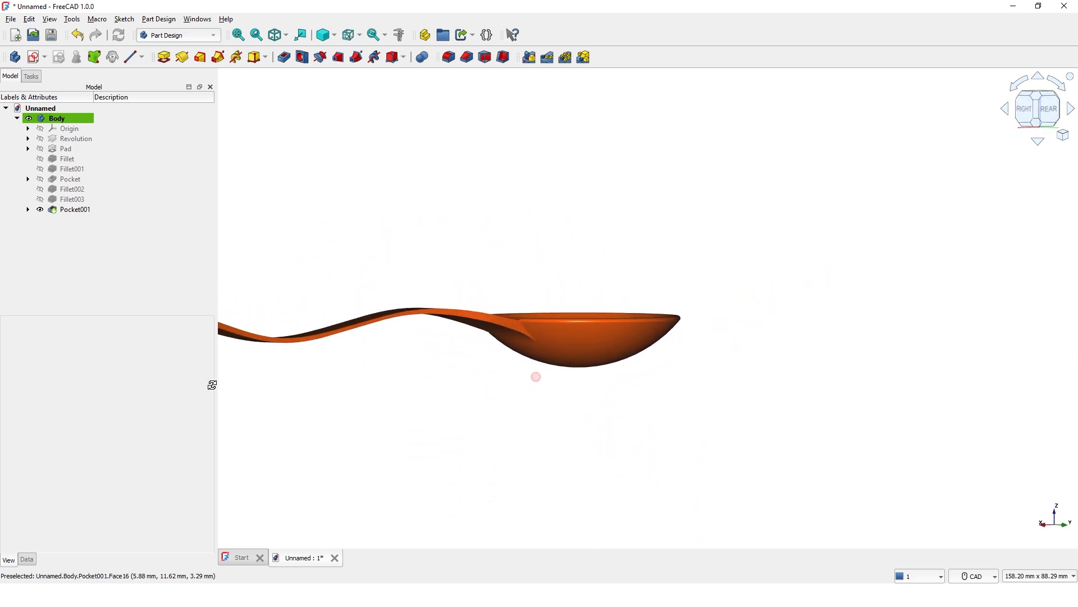